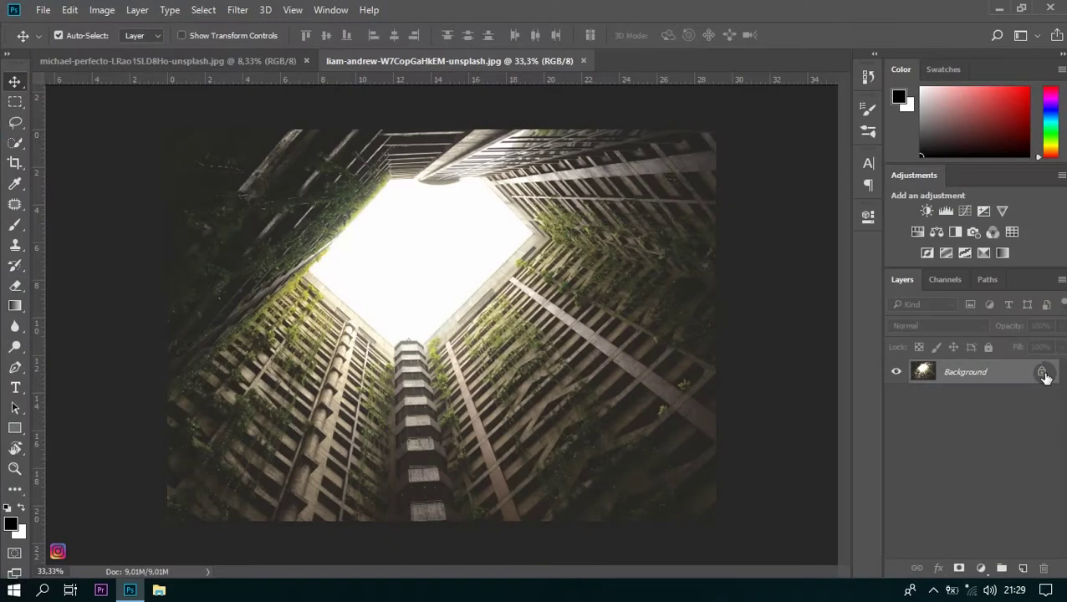
Enlarge the tunnel photo to about 110% wide by 107% tall, shifted slightly down
key(ctrl+t)
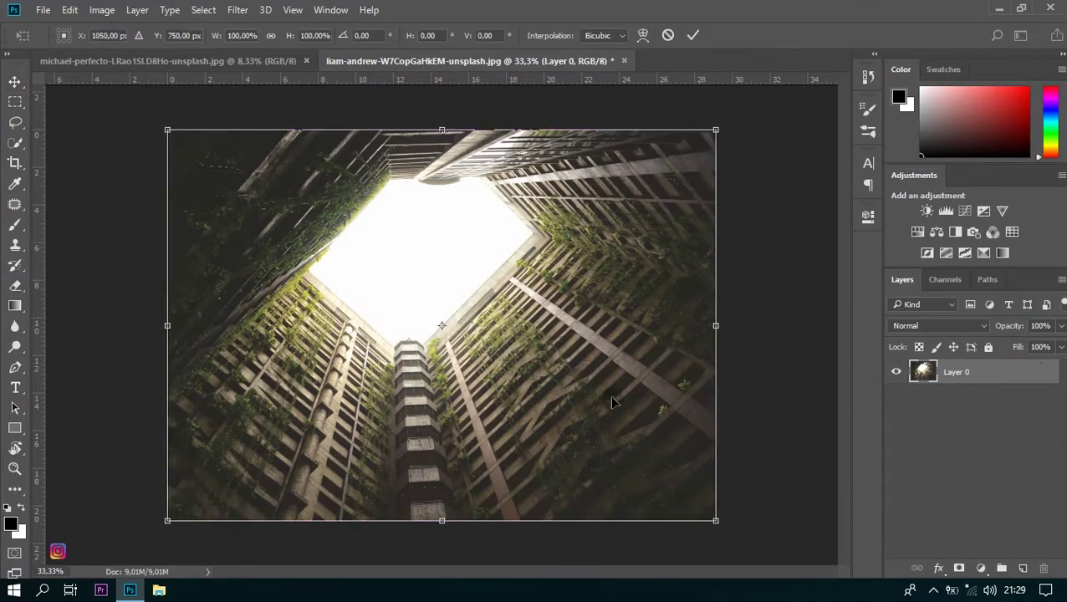
drag(717, 522, 735, 539)
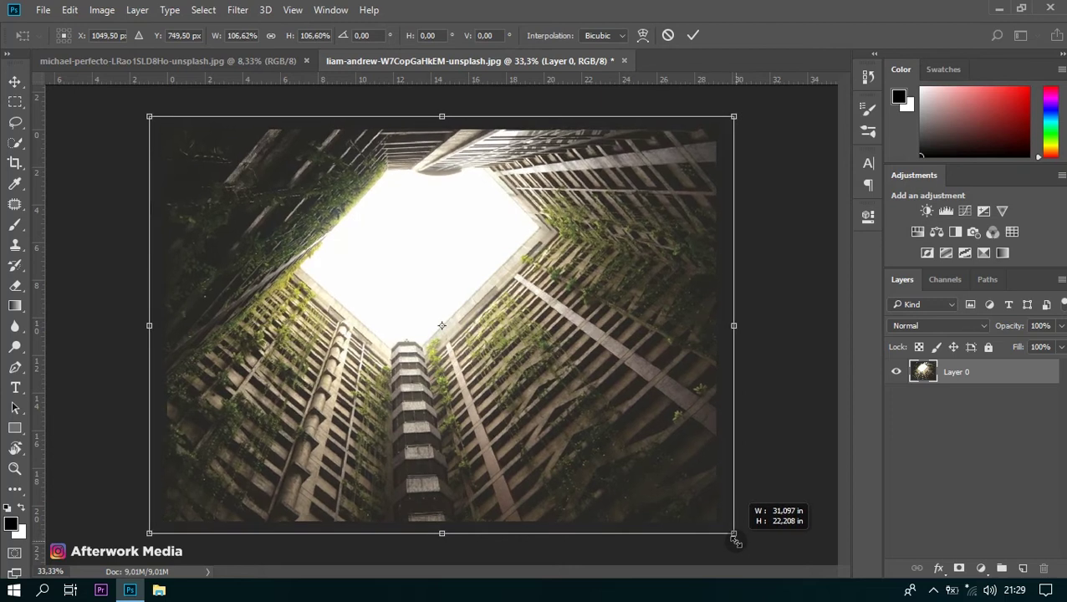
drag(734, 539, 737, 538)
drag(569, 317, 567, 329)
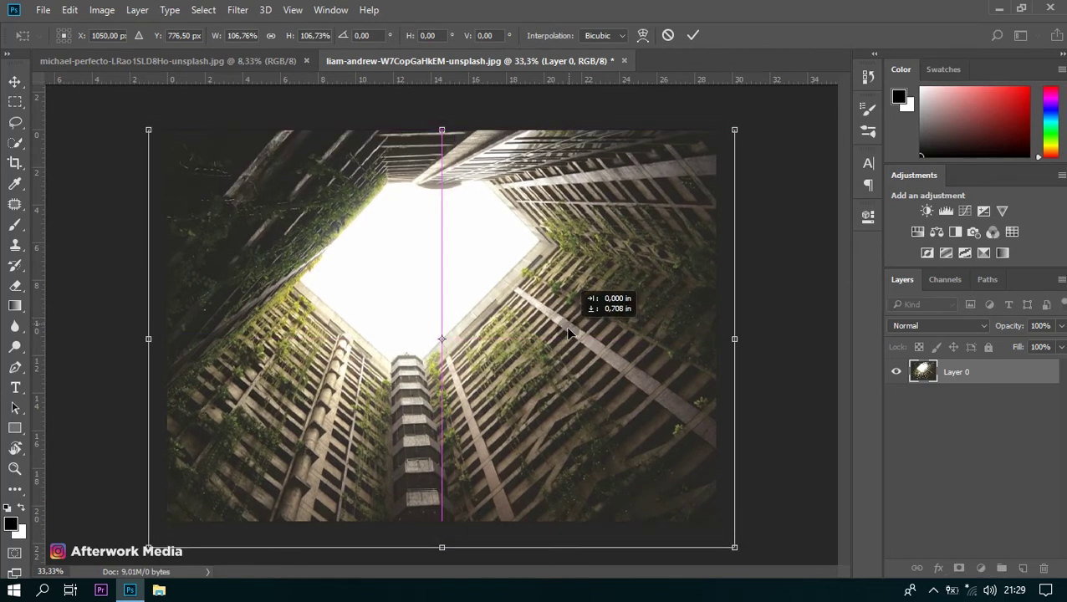
drag(731, 338, 741, 339)
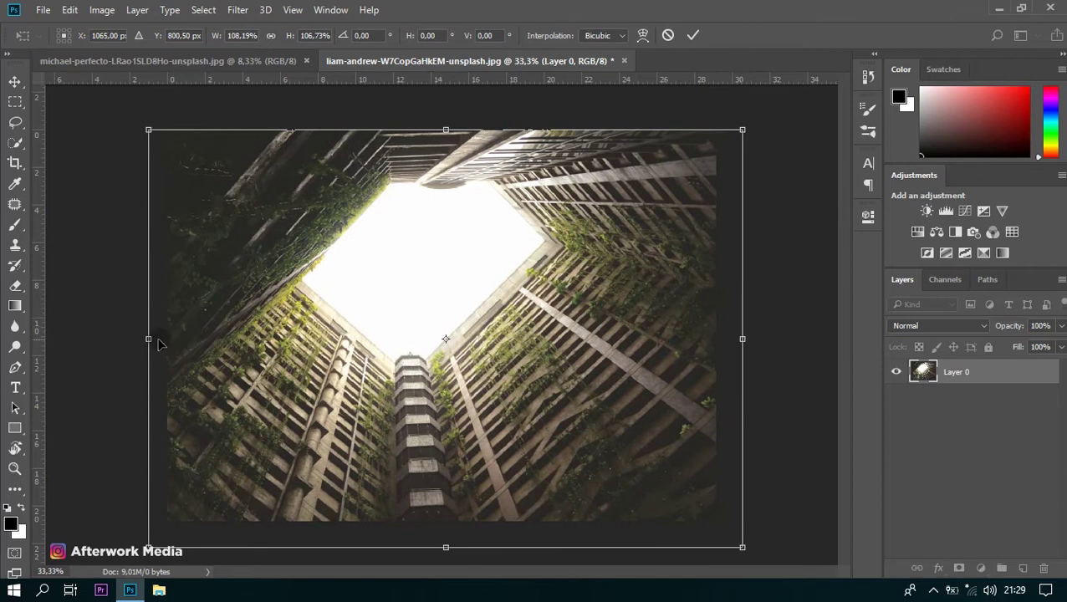
drag(147, 338, 140, 339)
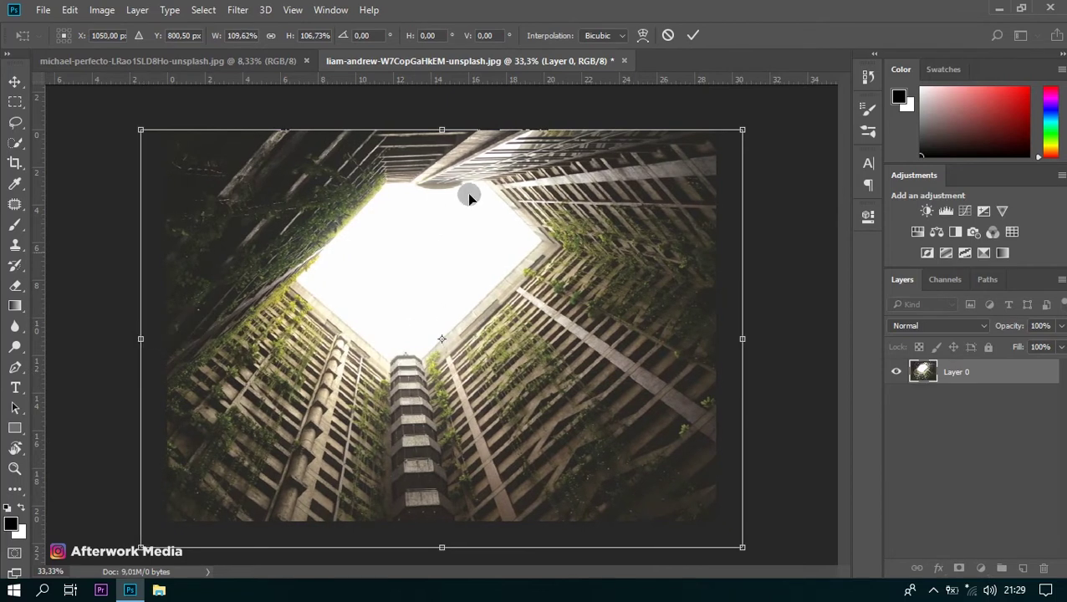
click(691, 35)
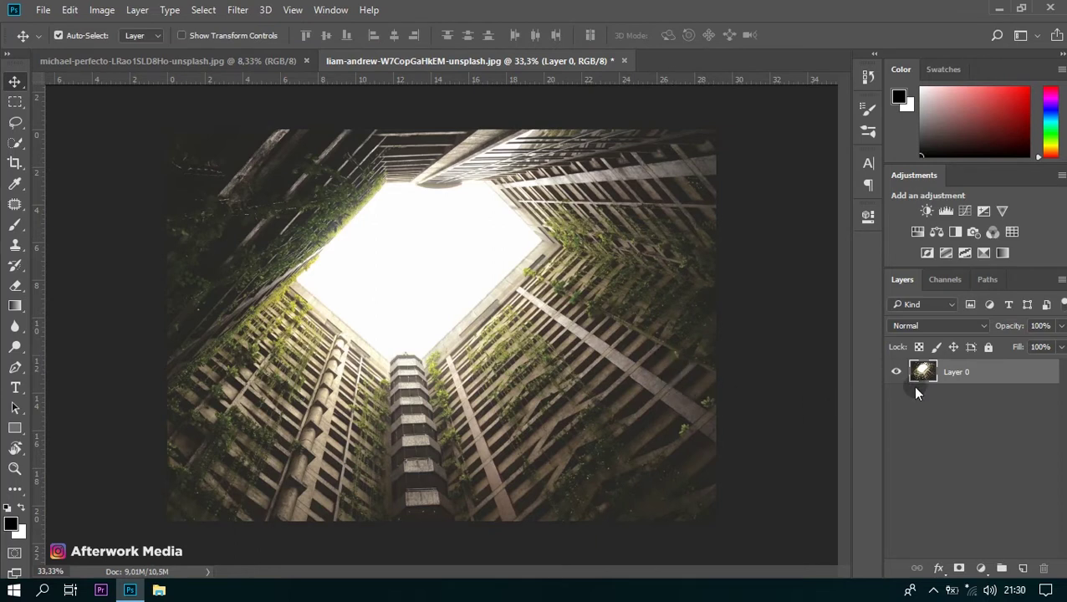
right_click(977, 377)
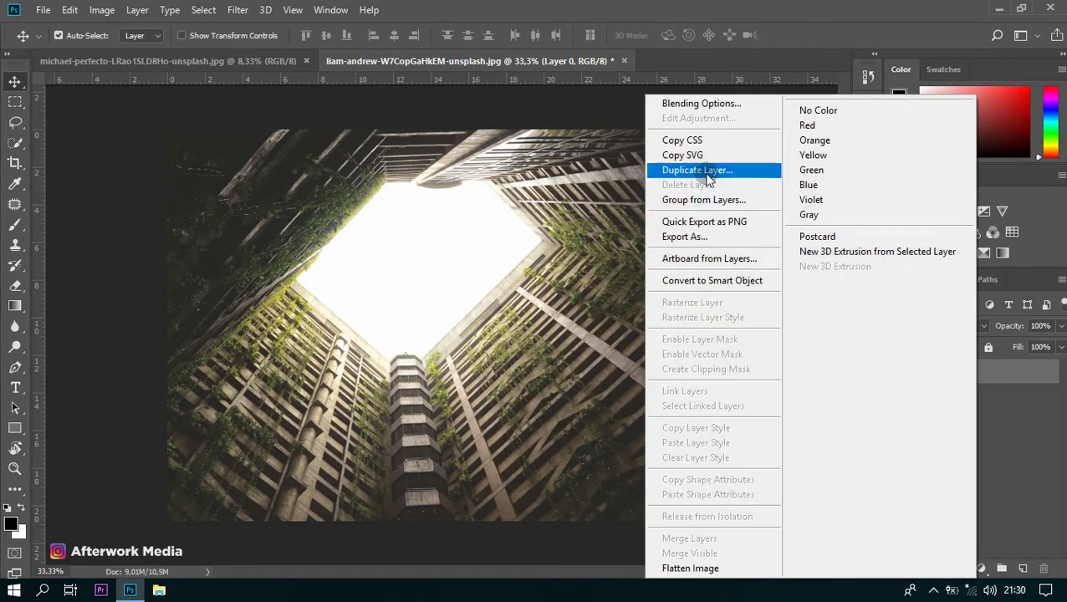
Duplicate Layer 0 and shrink the copy to about 72%, moved up and left into alignment
click(706, 166)
click(665, 173)
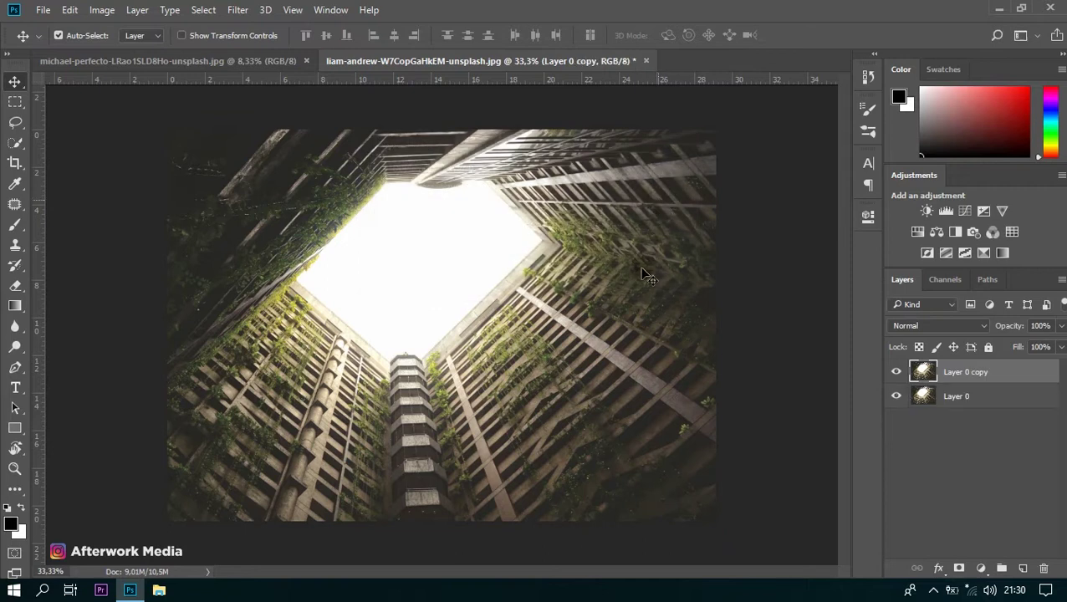
key(ctrl+t)
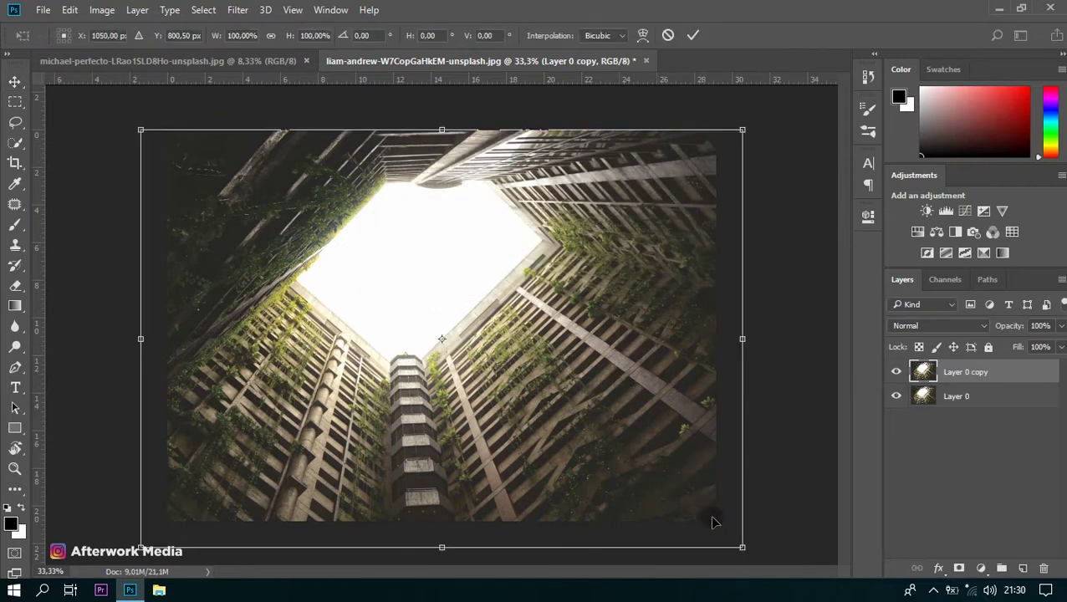
drag(725, 532, 678, 490)
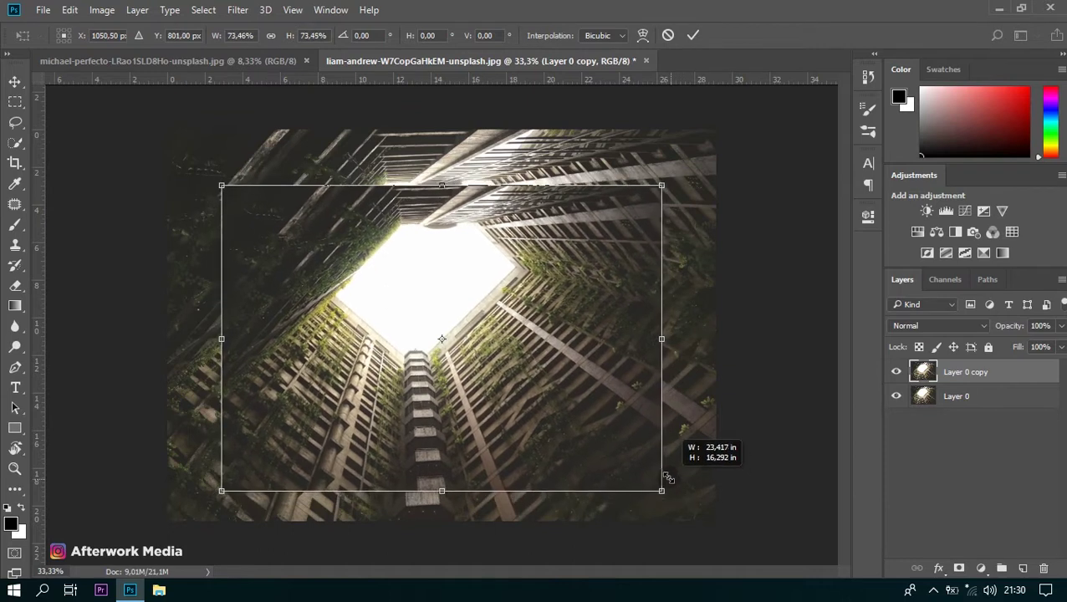
drag(678, 489, 661, 490)
drag(556, 423, 548, 399)
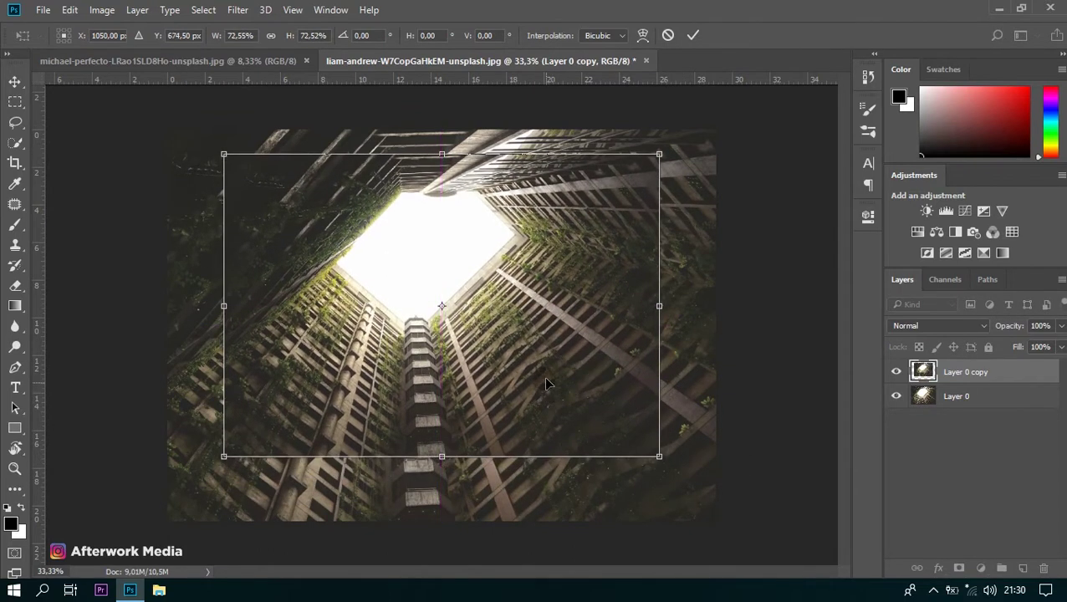
drag(547, 399, 510, 358)
key(Return)
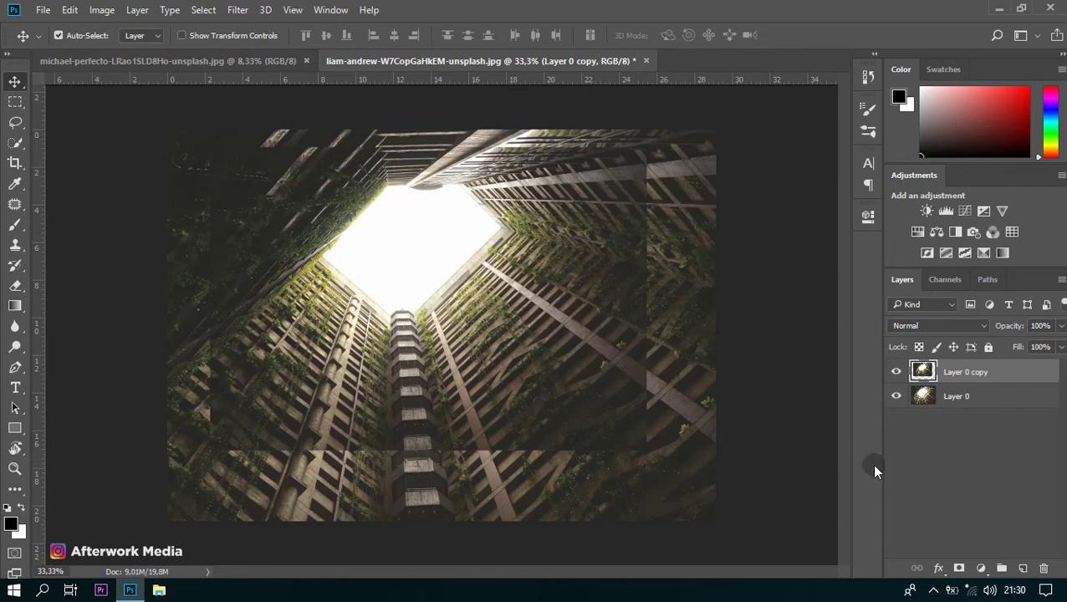
Paint black with a size-300 brush on the copy's mask over the lower-right hard edge
click(893, 373)
click(893, 373)
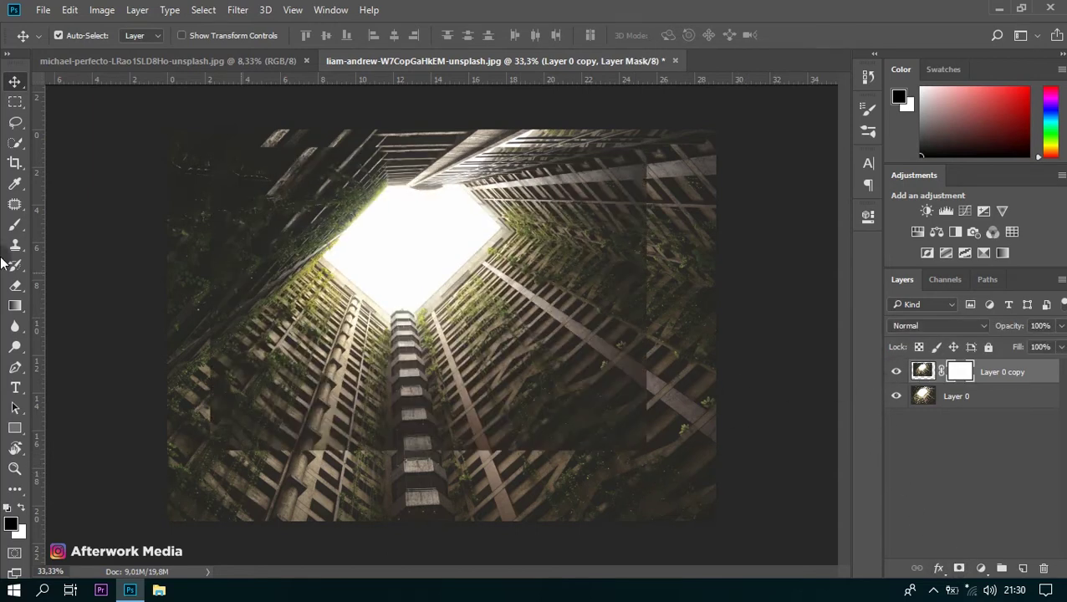
key(b)
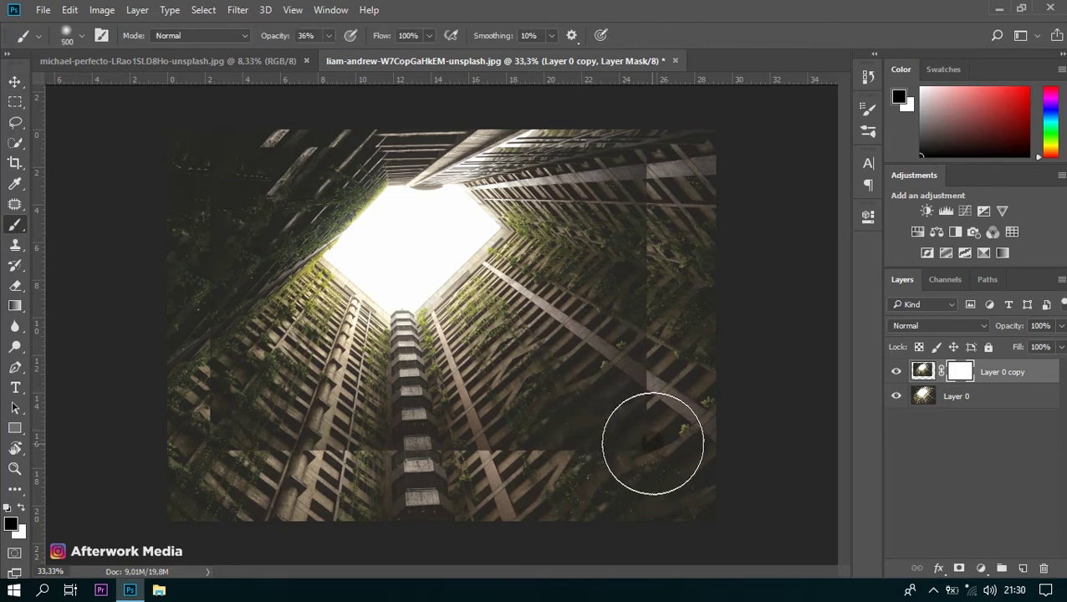
key(bracketleft)
key(bracketleft)
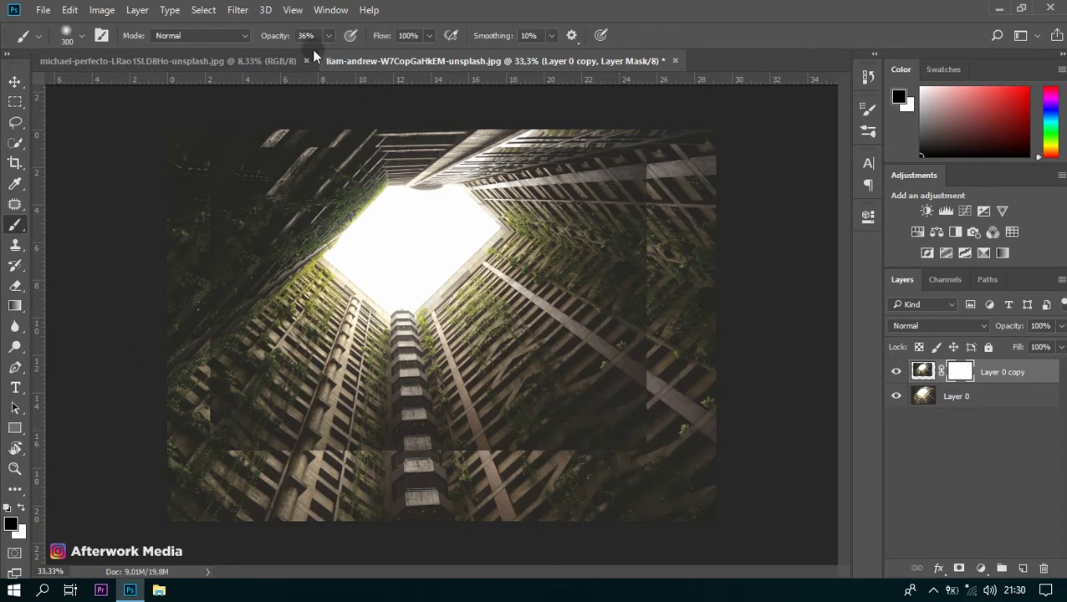
mouse_move(674, 490)
mouse_down()
mouse_move(640, 432)
mouse_move(675, 370)
mouse_move(662, 324)
mouse_move(666, 258)
mouse_move(660, 273)
mouse_move(679, 257)
mouse_move(655, 205)
mouse_move(652, 224)
mouse_move(661, 166)
mouse_move(650, 162)
mouse_move(684, 183)
mouse_move(682, 205)
mouse_move(674, 174)
mouse_move(634, 172)
mouse_move(662, 183)
mouse_move(696, 248)
mouse_move(660, 278)
mouse_move(679, 284)
mouse_move(690, 491)
mouse_move(543, 449)
mouse_move(509, 456)
mouse_move(488, 445)
mouse_move(582, 458)
mouse_move(536, 433)
mouse_move(634, 434)
mouse_move(593, 429)
mouse_move(623, 431)
mouse_up()
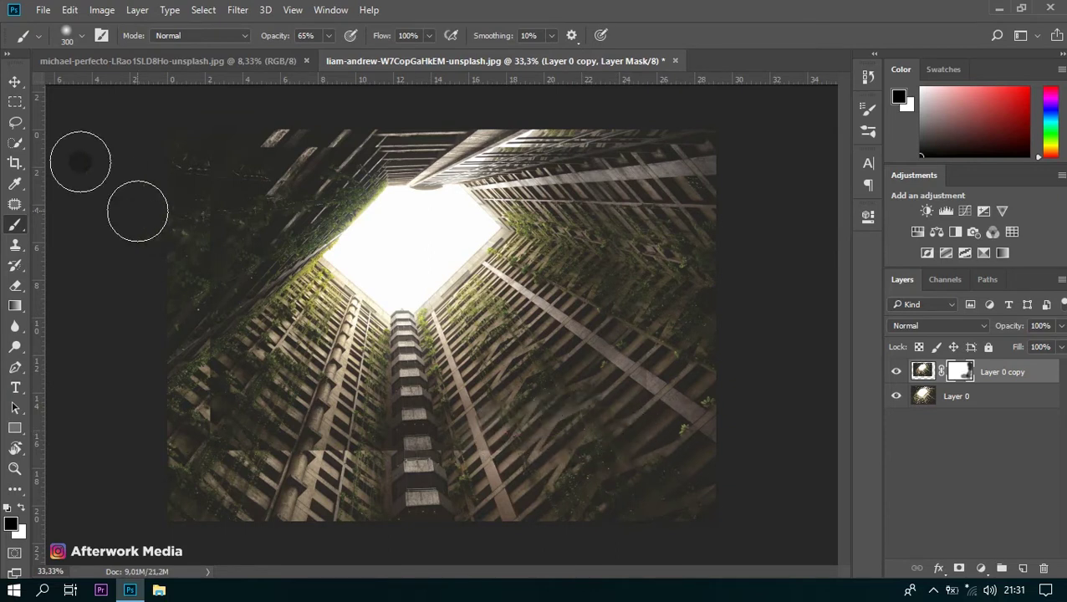
click(15, 81)
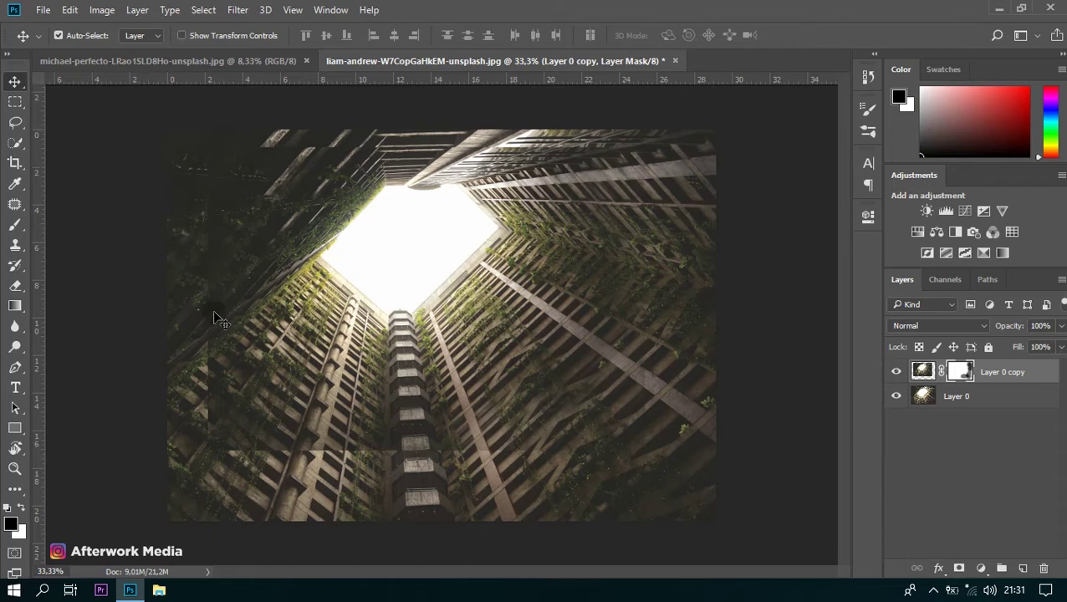
Brush the copy's mask along its bottom seam to merge it into the original tunnel
click(15, 226)
mouse_move(207, 430)
mouse_down()
mouse_move(228, 460)
mouse_move(589, 483)
mouse_move(629, 438)
mouse_move(674, 415)
mouse_move(669, 372)
mouse_move(624, 376)
mouse_move(674, 357)
mouse_move(627, 289)
mouse_move(688, 348)
mouse_move(596, 472)
mouse_move(255, 453)
mouse_move(214, 321)
mouse_move(210, 343)
mouse_move(210, 131)
mouse_move(297, 118)
mouse_move(286, 134)
mouse_move(310, 114)
mouse_move(276, 118)
mouse_move(333, 125)
mouse_move(298, 135)
mouse_move(452, 131)
mouse_move(551, 149)
mouse_move(397, 160)
mouse_move(651, 167)
mouse_move(660, 214)
mouse_move(631, 262)
mouse_move(628, 306)
mouse_move(613, 305)
mouse_move(662, 334)
mouse_move(626, 286)
mouse_move(737, 316)
mouse_move(691, 298)
mouse_move(608, 219)
mouse_move(602, 191)
mouse_move(723, 291)
mouse_move(508, 374)
mouse_move(417, 424)
mouse_move(419, 443)
mouse_move(546, 447)
mouse_move(411, 406)
mouse_move(414, 428)
mouse_move(426, 427)
mouse_up()
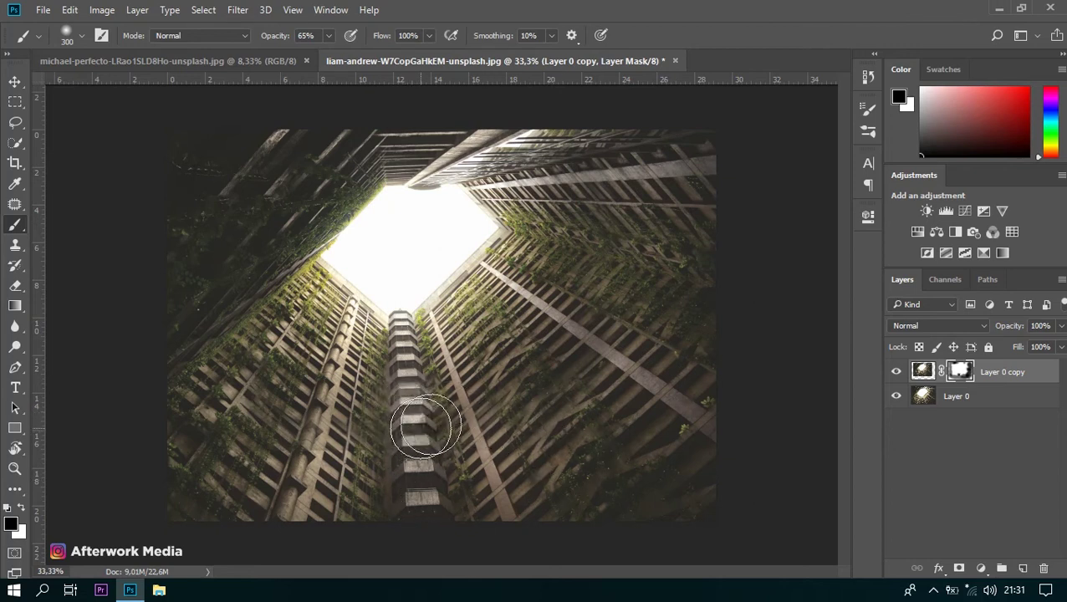
click(895, 373)
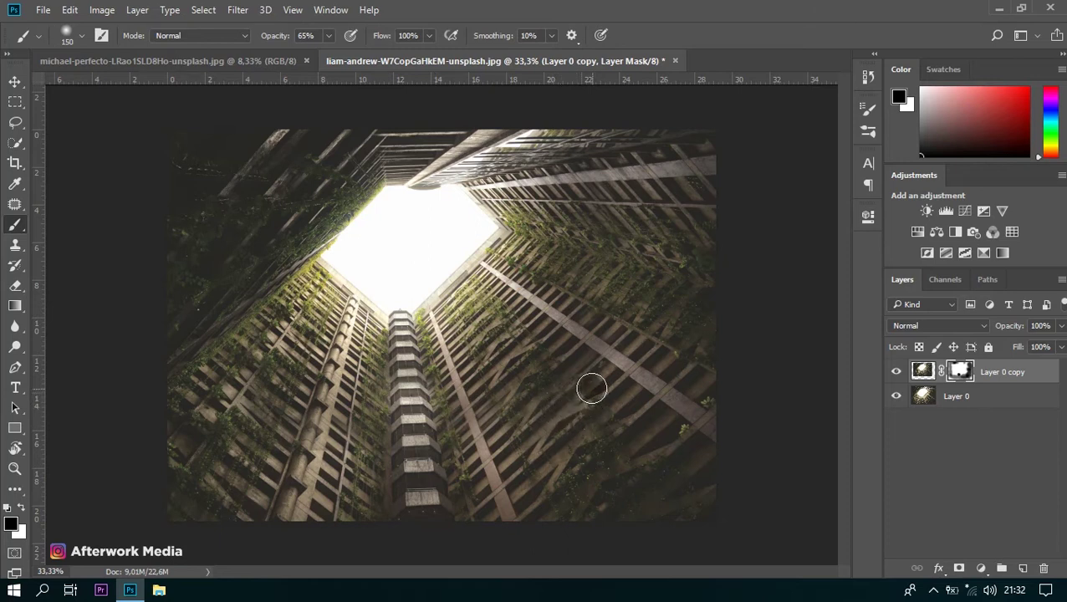
Paint the remaining mask seams with a 400 px brush at 51% opacity, including near the central tower
key(bracketright)
key(bracketright)
key(bracketright)
drag(263, 40, 257, 40)
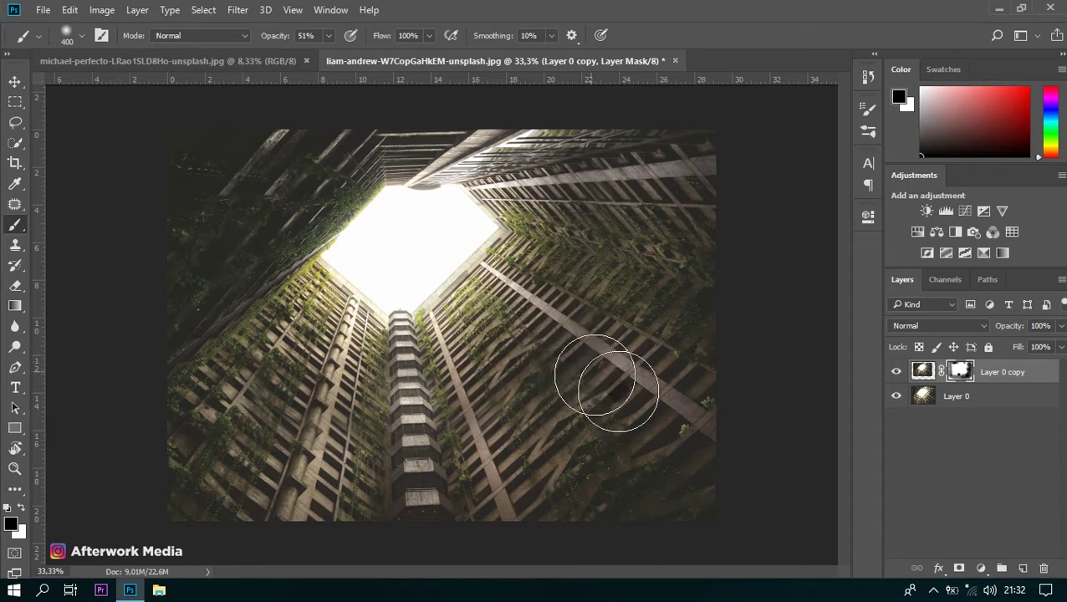
mouse_move(621, 420)
mouse_down()
mouse_move(548, 374)
mouse_move(648, 455)
mouse_move(660, 381)
mouse_move(610, 225)
mouse_move(679, 243)
mouse_move(612, 182)
mouse_move(719, 245)
mouse_move(649, 334)
mouse_move(638, 371)
mouse_up()
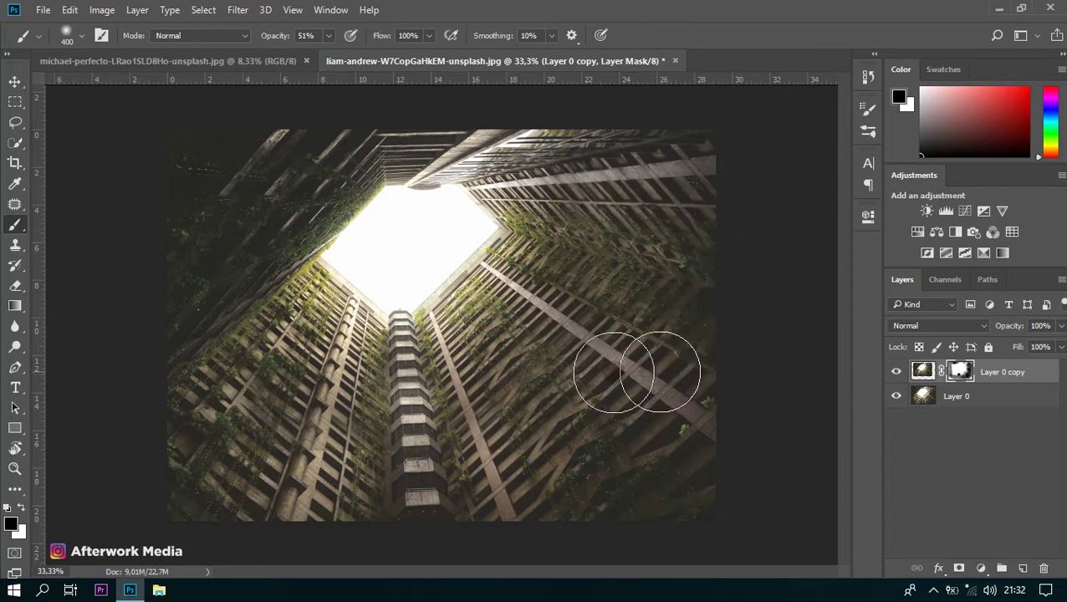
mouse_move(261, 248)
mouse_down()
mouse_move(245, 150)
mouse_move(222, 219)
mouse_move(245, 149)
mouse_move(165, 252)
mouse_move(368, 131)
mouse_move(321, 123)
mouse_move(410, 118)
mouse_move(559, 142)
mouse_move(534, 115)
mouse_move(441, 110)
mouse_move(451, 115)
mouse_move(412, 112)
mouse_move(595, 118)
mouse_move(575, 224)
mouse_up()
key(ctrl+minus)
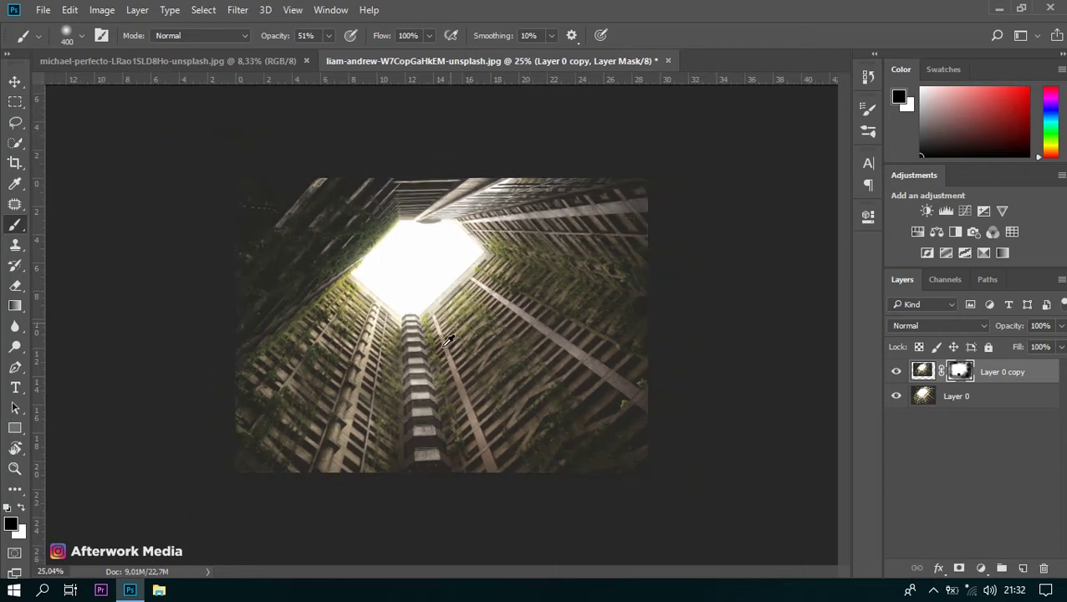
key(ctrl+plus)
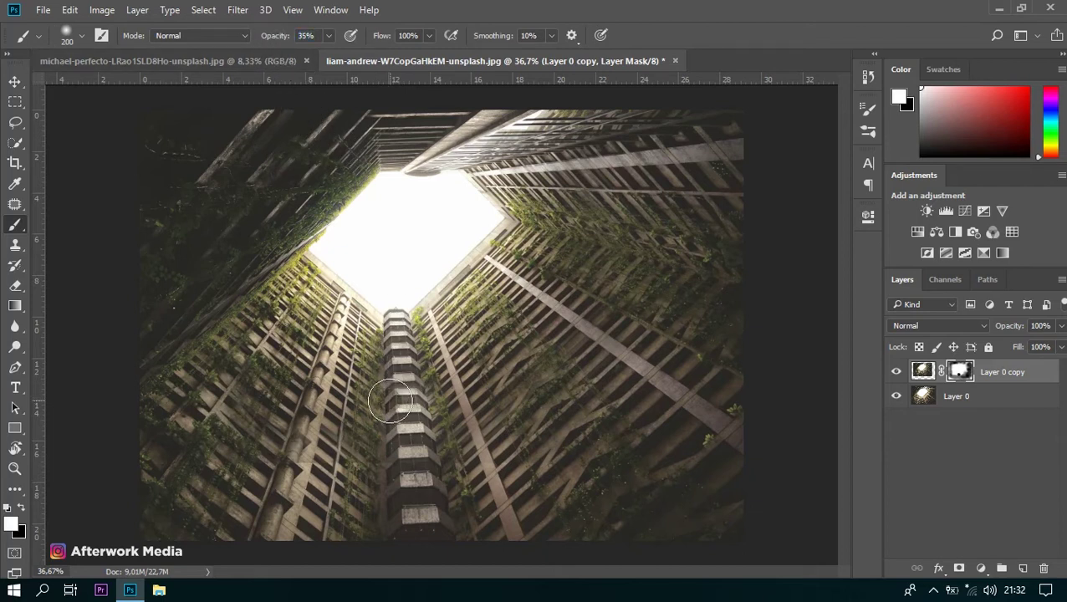
drag(500, 402, 468, 412)
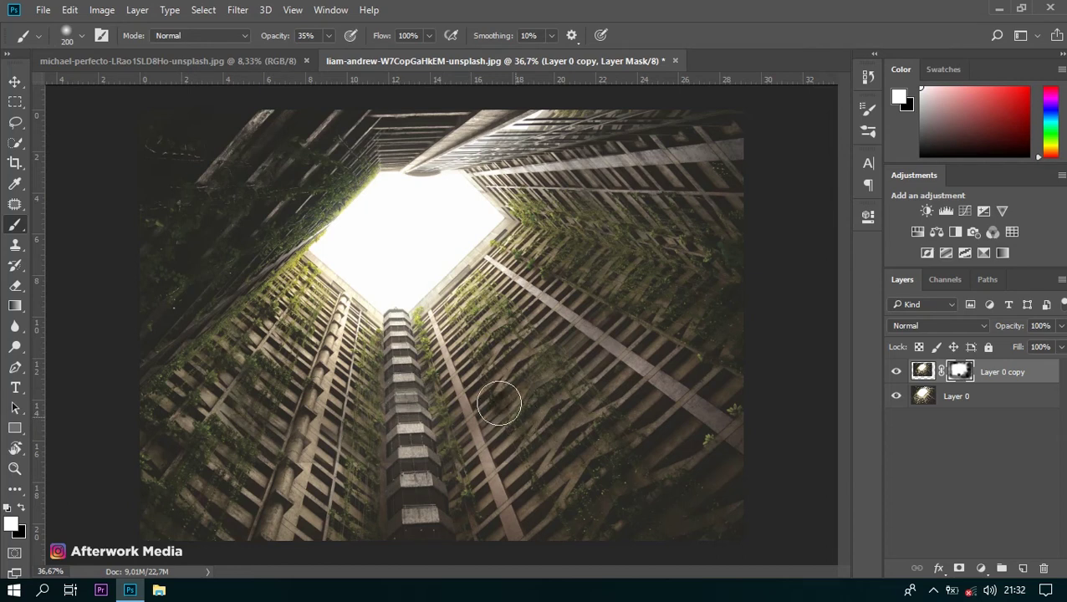
Toggle the copy layer's visibility to compare the blended tunnel with the original
scroll(512, 416, down, 1)
scroll(502, 414, down, 1)
scroll(452, 411, up, 2)
scroll(412, 410, up, 2)
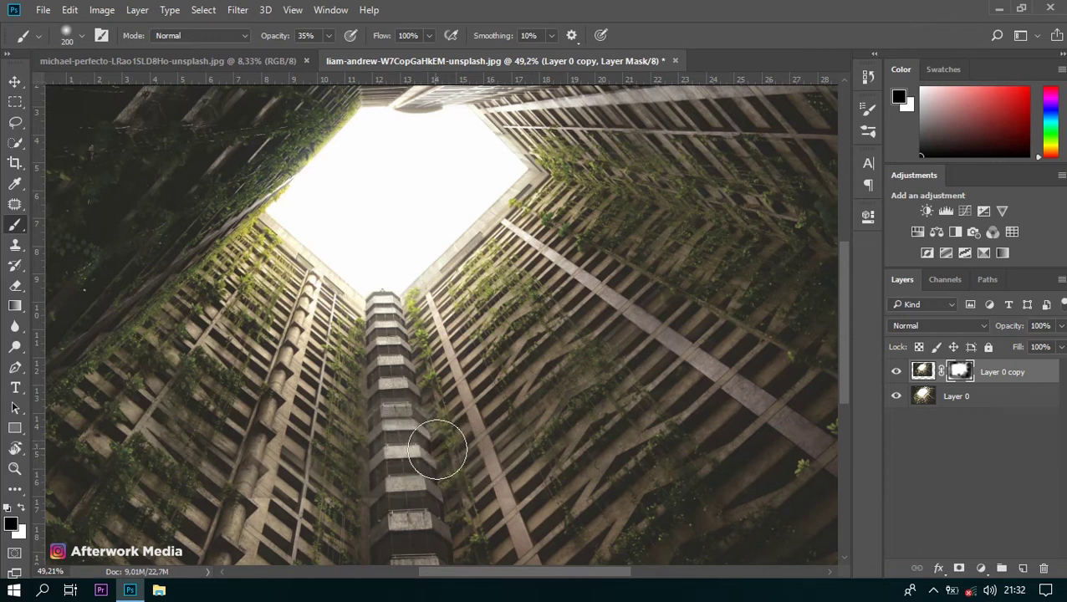
alt+scroll(421, 431, down, 1)
alt+scroll(420, 432, down, 2)
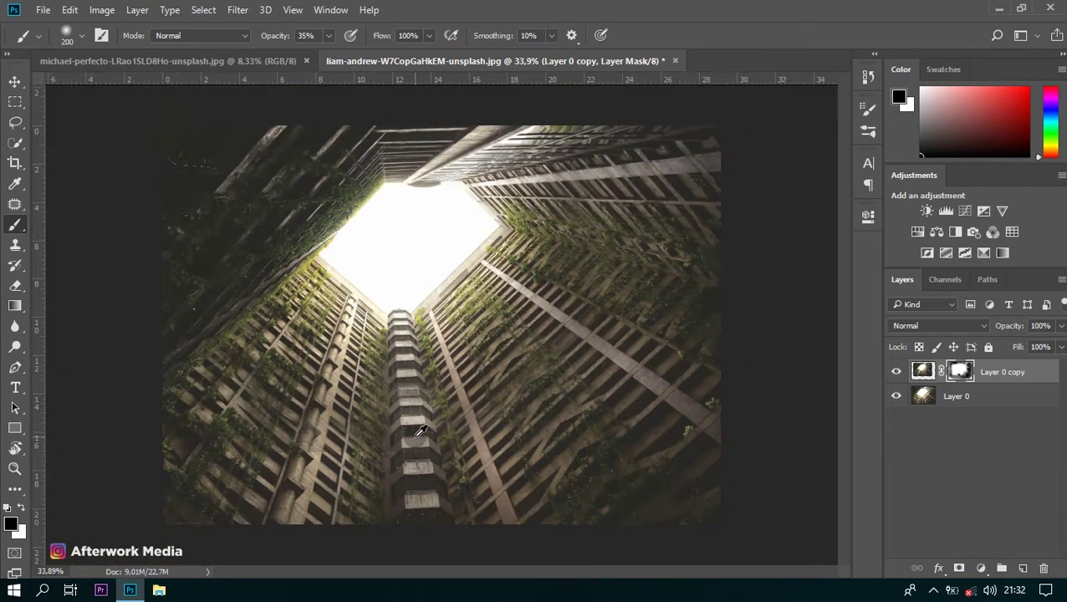
alt+scroll(420, 431, down, 2)
alt+scroll(420, 431, down, 2)
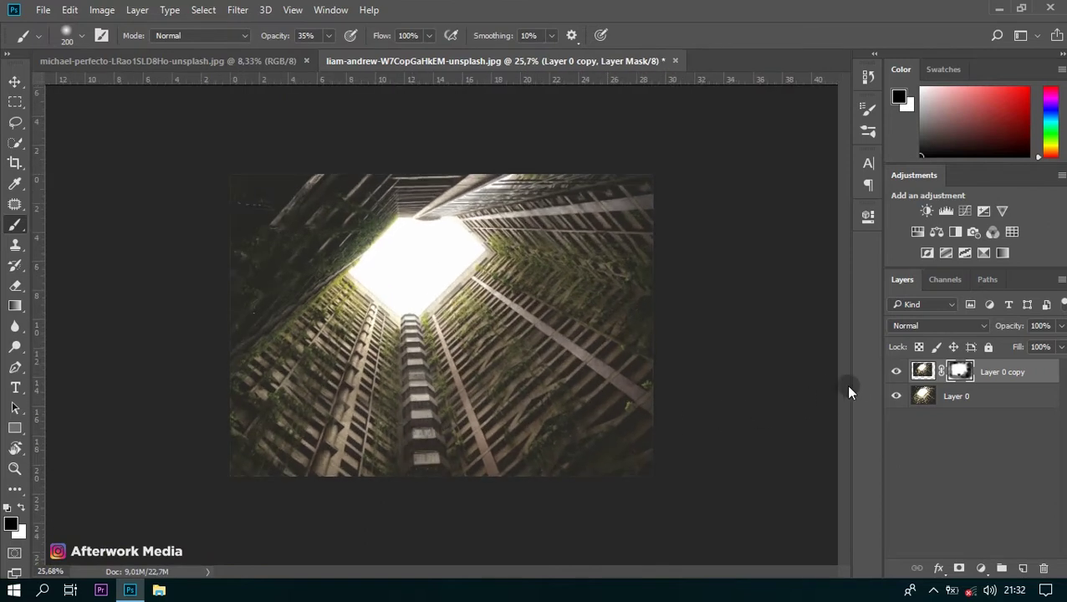
click(895, 372)
click(895, 372)
click(896, 373)
click(896, 372)
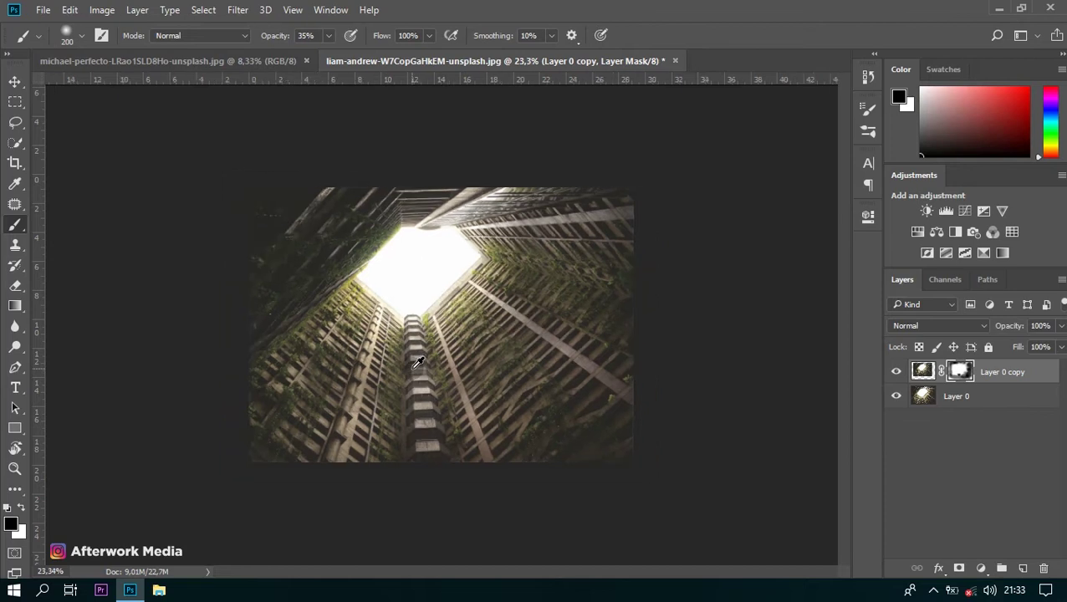
alt+scroll(418, 362, up, 1)
alt+scroll(418, 361, up, 1)
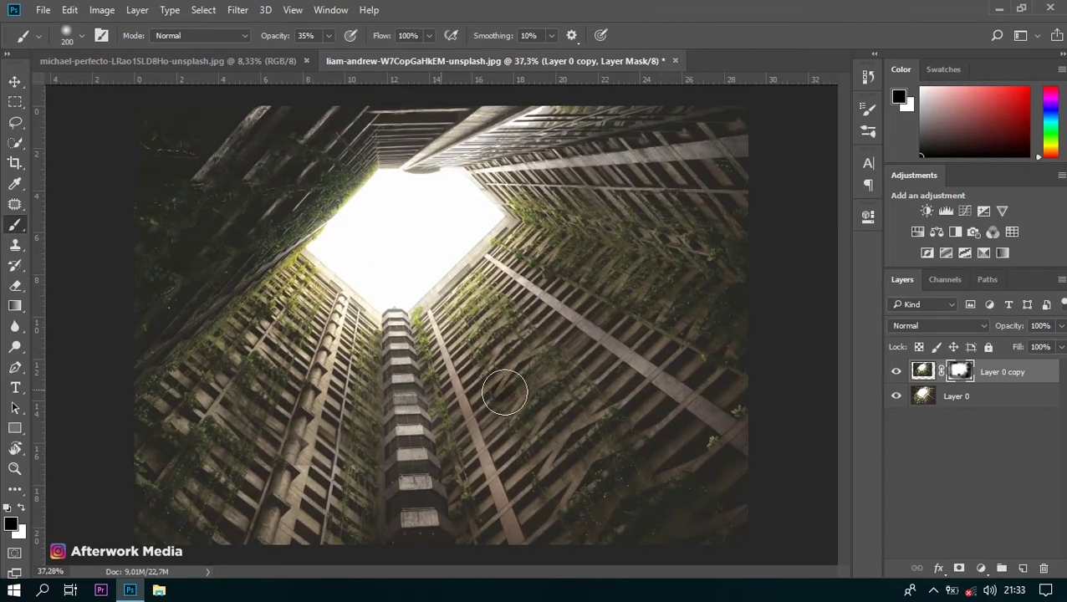
click(94, 60)
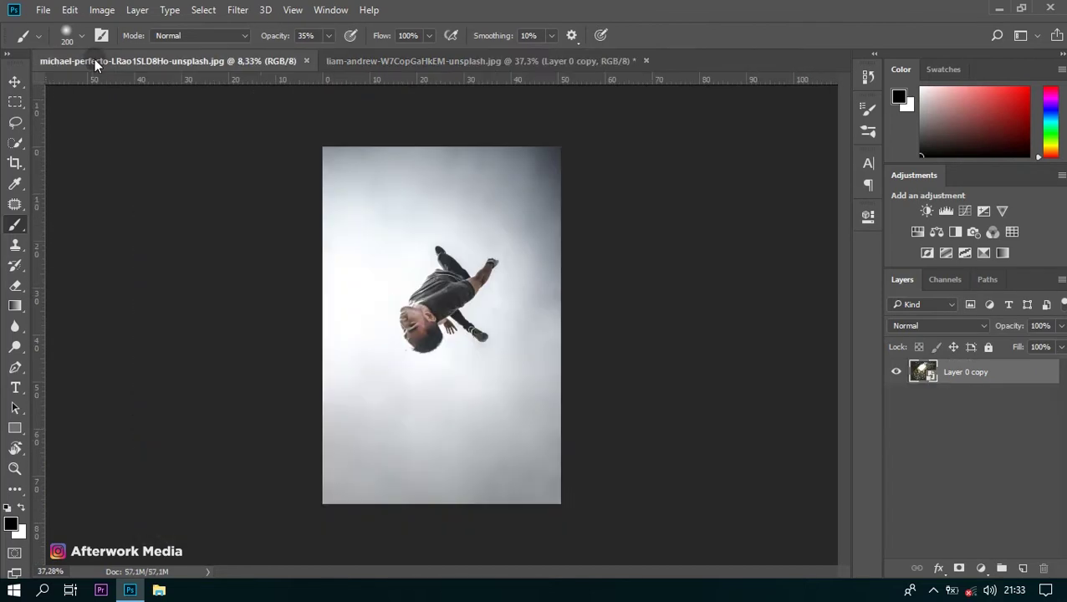
Quick-select the upside-down man's shirt, arms, legs and shoes
click(15, 82)
alt+scroll(340, 288, up, 1)
alt+scroll(385, 288, up, 1)
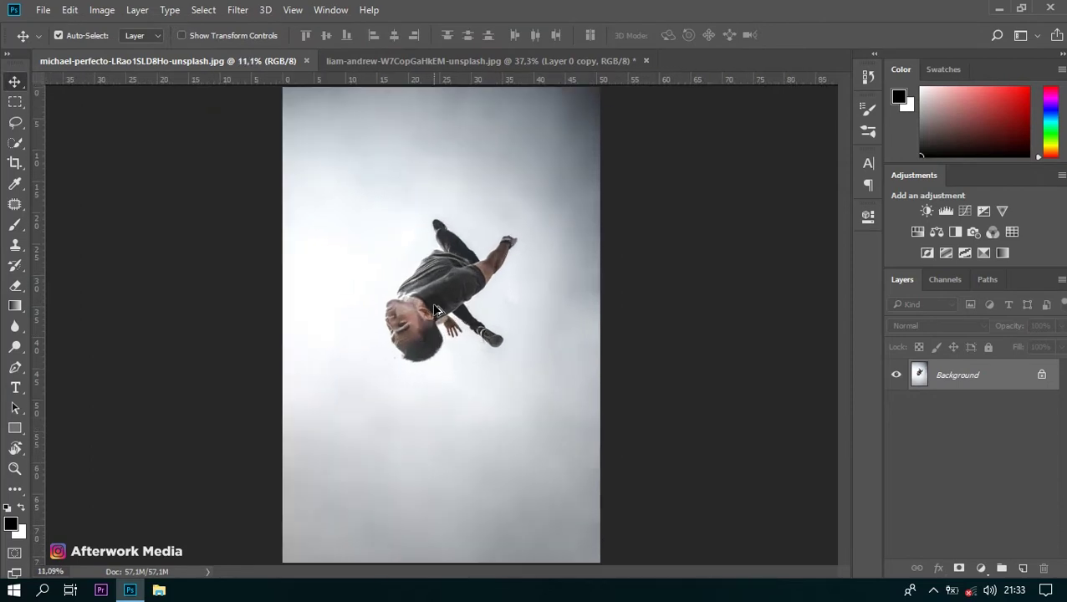
alt+scroll(432, 287, up, 1)
alt+scroll(432, 287, up, 1)
alt+scroll(432, 287, up, 1)
alt+scroll(433, 287, up, 1)
alt+scroll(433, 287, up, 1)
scroll(433, 287, up, 1)
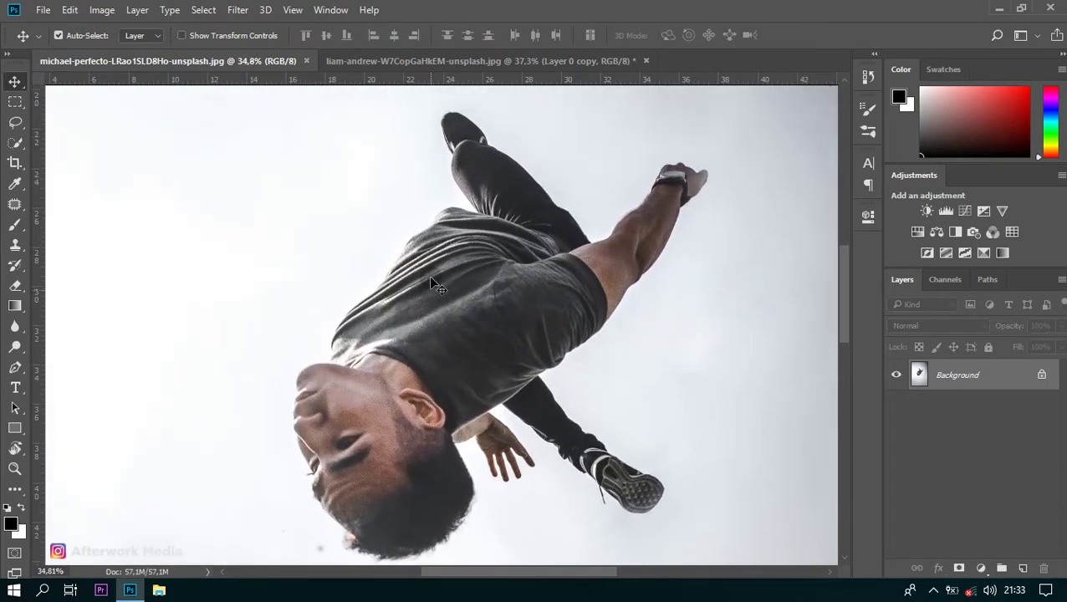
scroll(432, 287, up, 1)
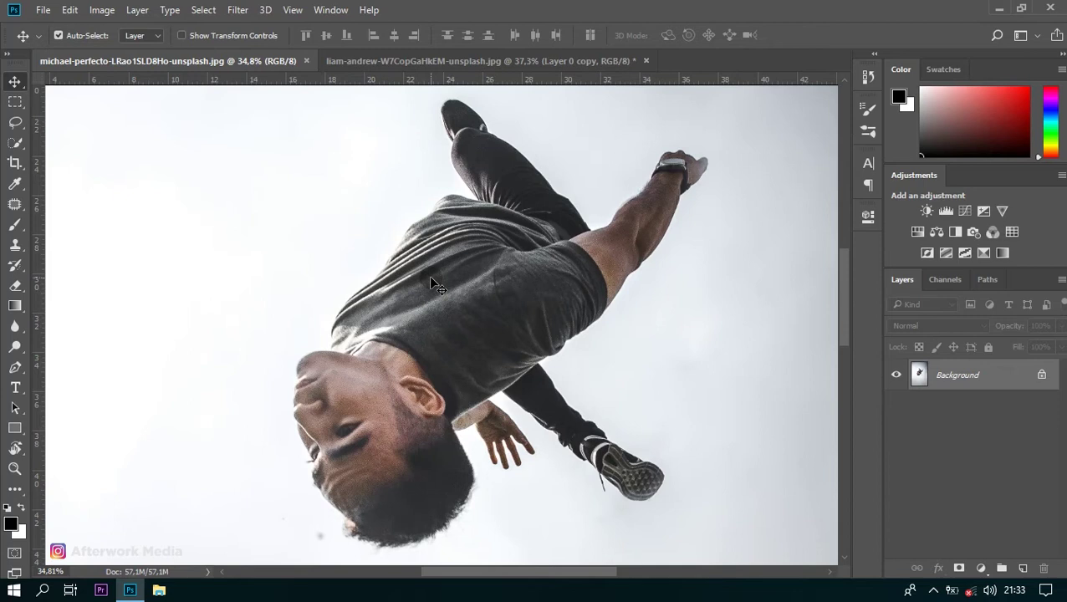
click(14, 145)
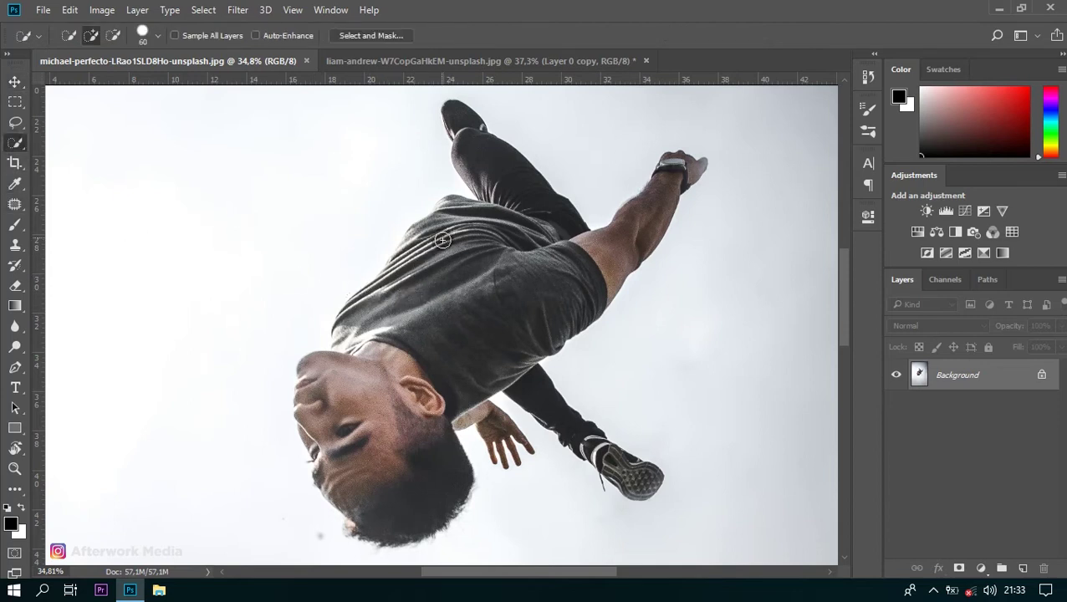
drag(403, 295, 353, 387)
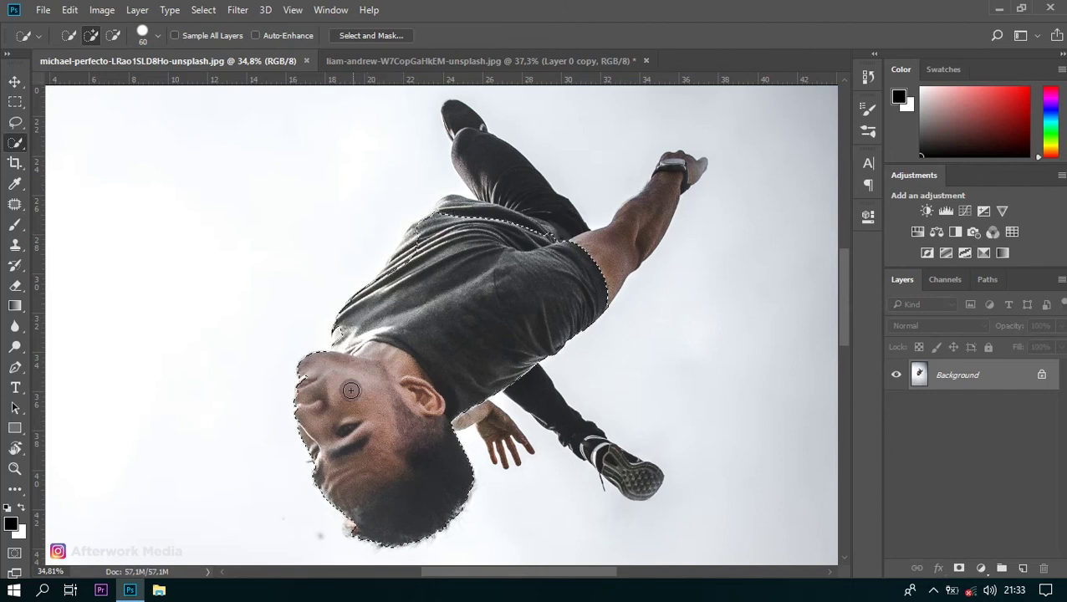
drag(452, 390, 446, 246)
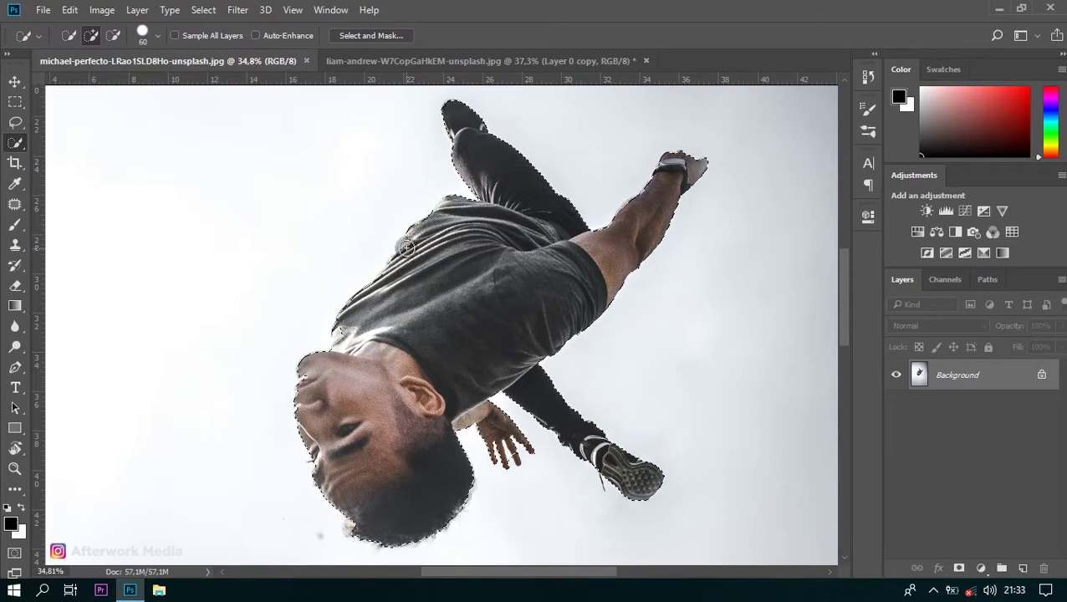
scroll(324, 490, up, 1)
scroll(325, 489, up, 1)
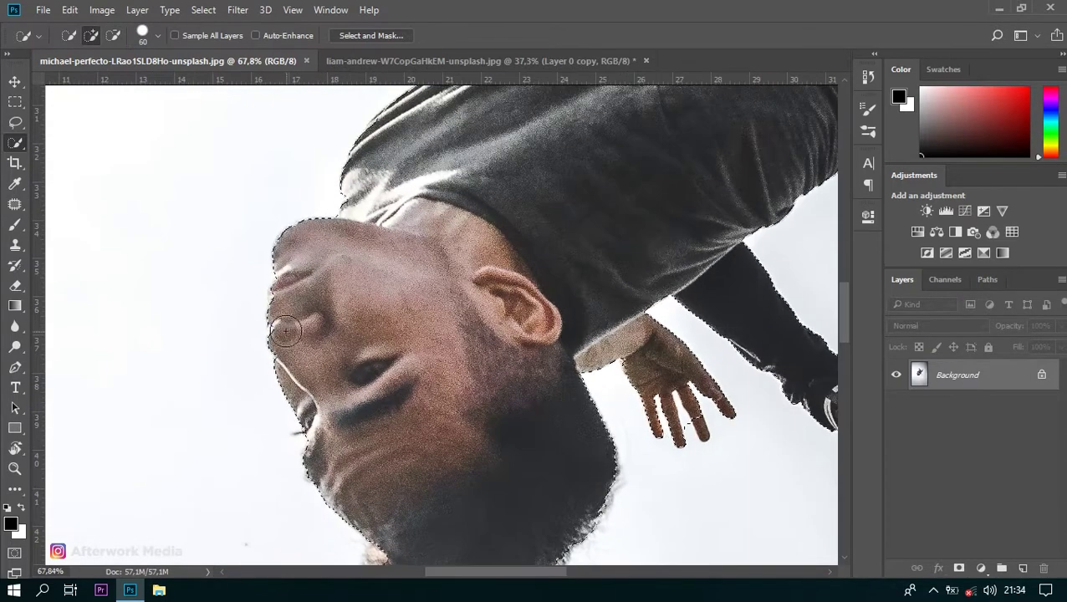
scroll(557, 362, up, 1)
scroll(345, 452, up, 1)
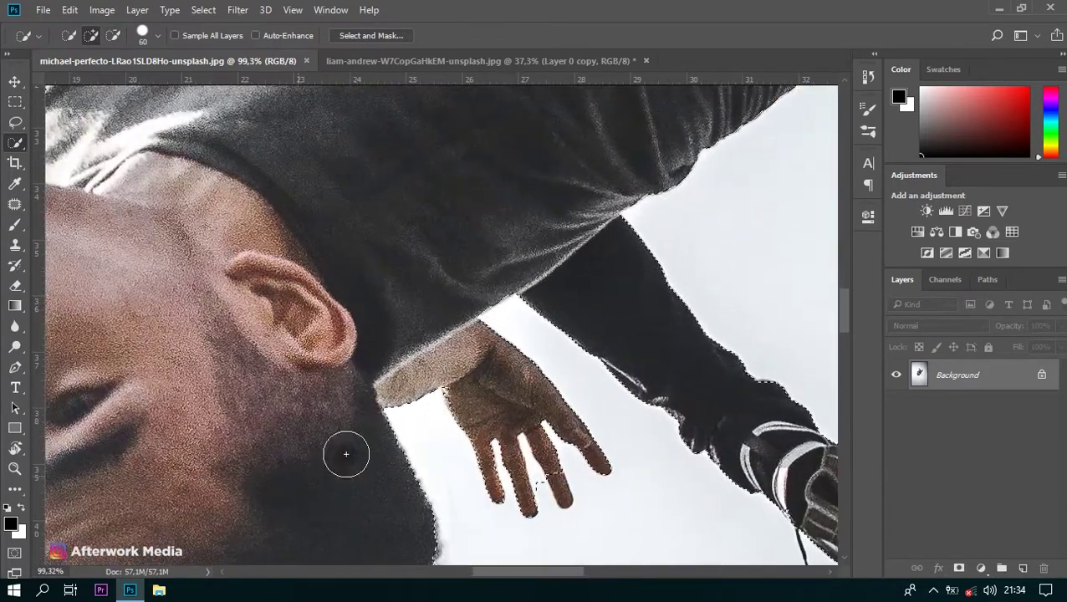
Refine the selection with the Lasso around the fingers, shoelace and sock
key(l)
scroll(543, 495, up, 1)
drag(539, 443, 573, 502)
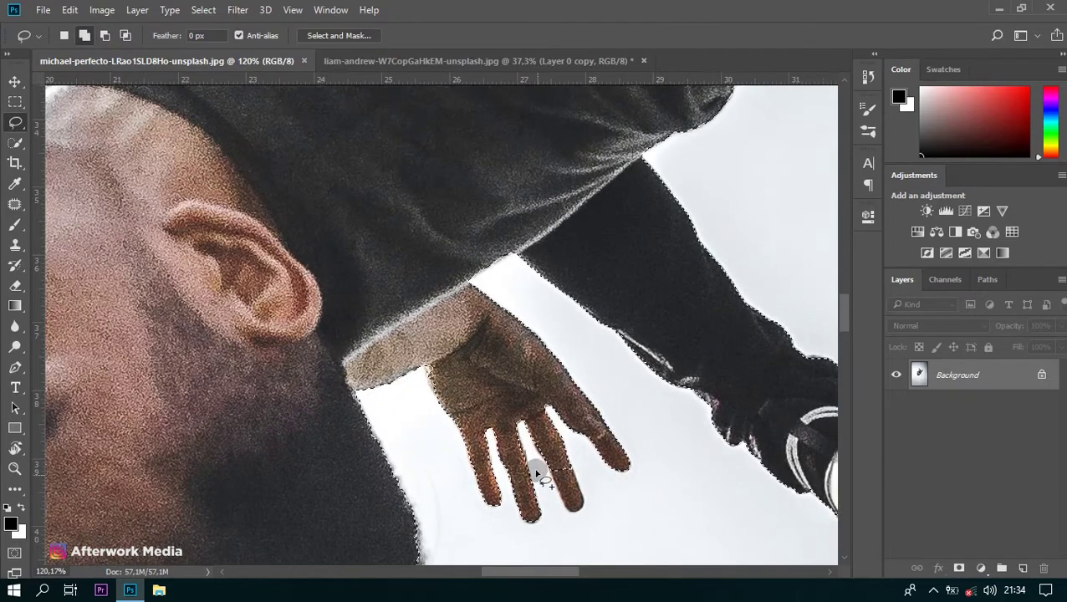
scroll(571, 465, up, 1)
mouse_move(571, 465)
mouse_down()
mouse_move(588, 502)
mouse_move(598, 419)
mouse_up()
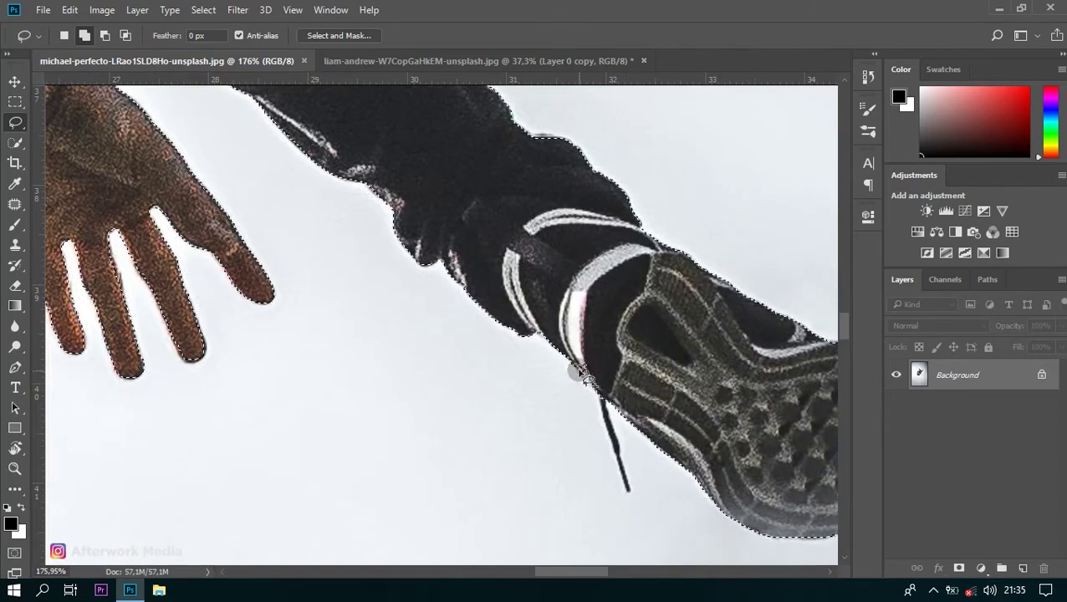
scroll(606, 400, up, 1)
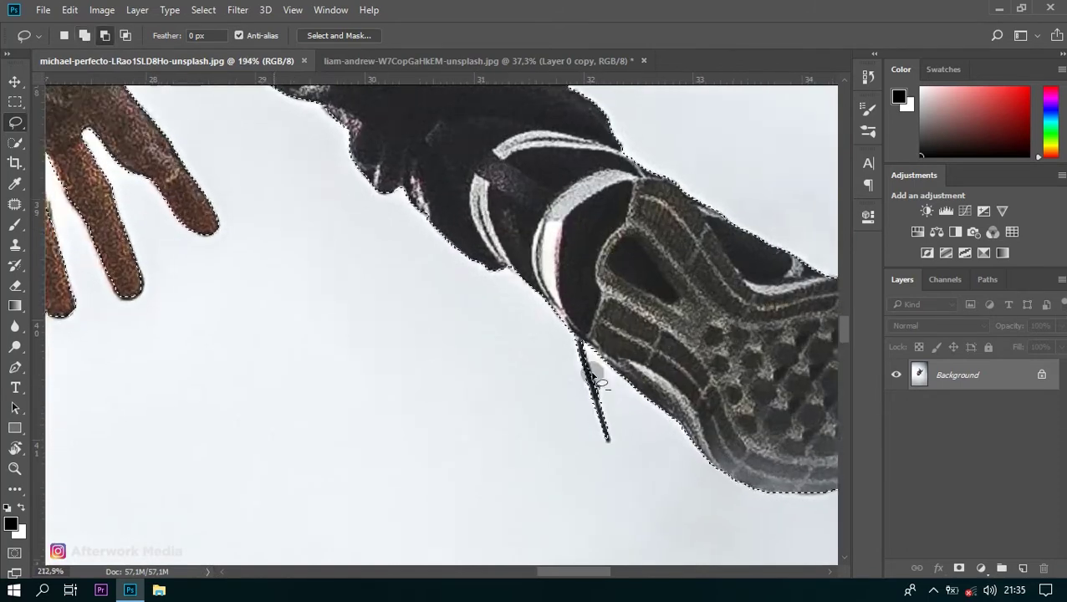
mouse_move(606, 400)
mouse_down()
mouse_move(614, 417)
mouse_move(159, 210)
mouse_move(155, 191)
mouse_up()
scroll(615, 417, down, 2)
scroll(159, 209, up, 1)
drag(224, 230, 281, 345)
Lasso-tighten the remaining outline around the feet, face and hair, then refine its edge
scroll(281, 346, down, 3)
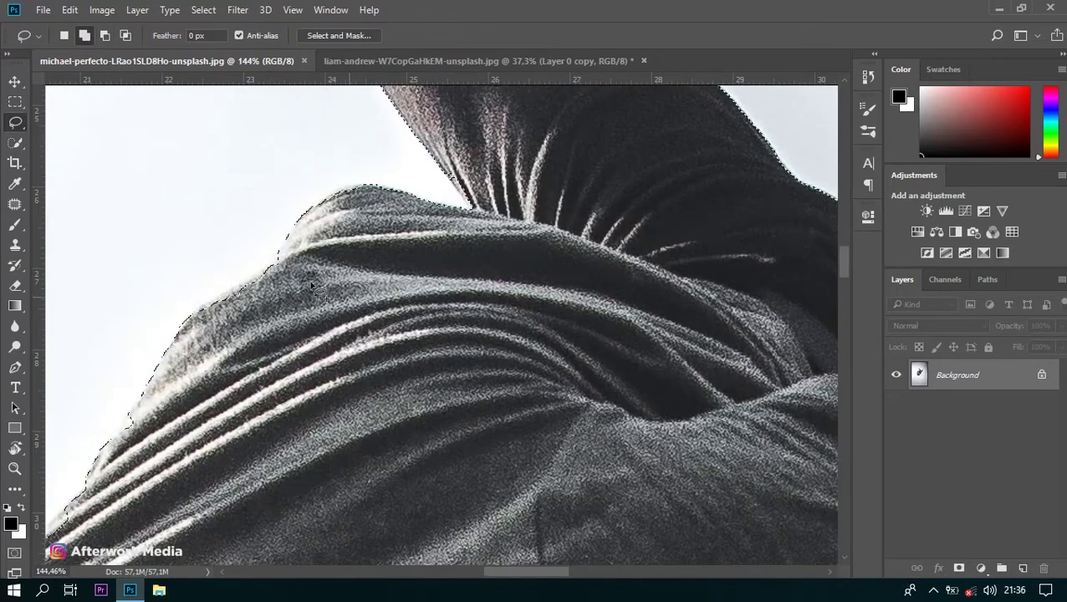
scroll(266, 370, down, 3)
scroll(210, 364, down, 3)
mouse_move(266, 370)
mouse_down()
mouse_move(240, 424)
mouse_move(201, 332)
mouse_up()
scroll(243, 418, down, 3)
scroll(280, 251, down, 3)
scroll(200, 435, down, 3)
drag(201, 435, 239, 251)
scroll(238, 251, down, 3)
scroll(238, 251, down, 3)
scroll(238, 251, down, 3)
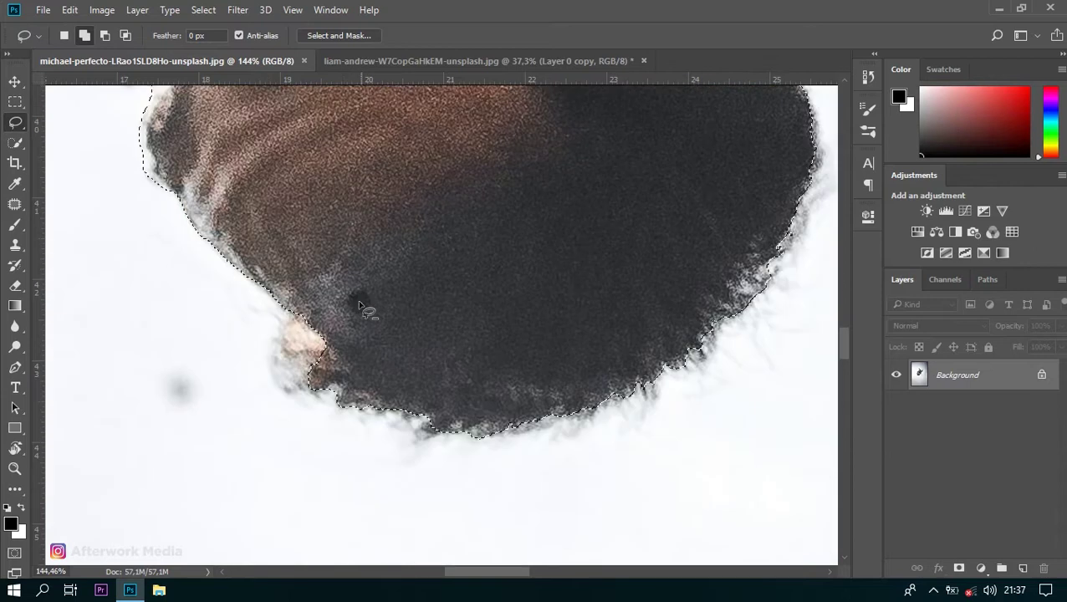
scroll(276, 334, down, 5)
drag(239, 251, 329, 381)
scroll(328, 380, down, 3)
key(alt+ctrl+r)
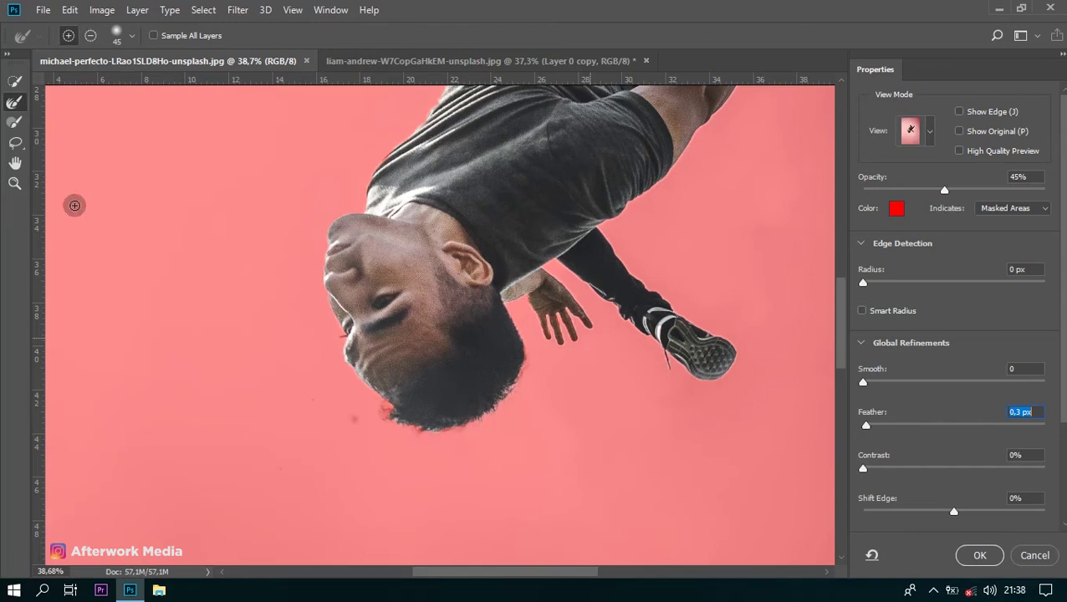
Apply the refined selection as a layer mask so the man sits on transparency
drag(459, 355, 415, 483)
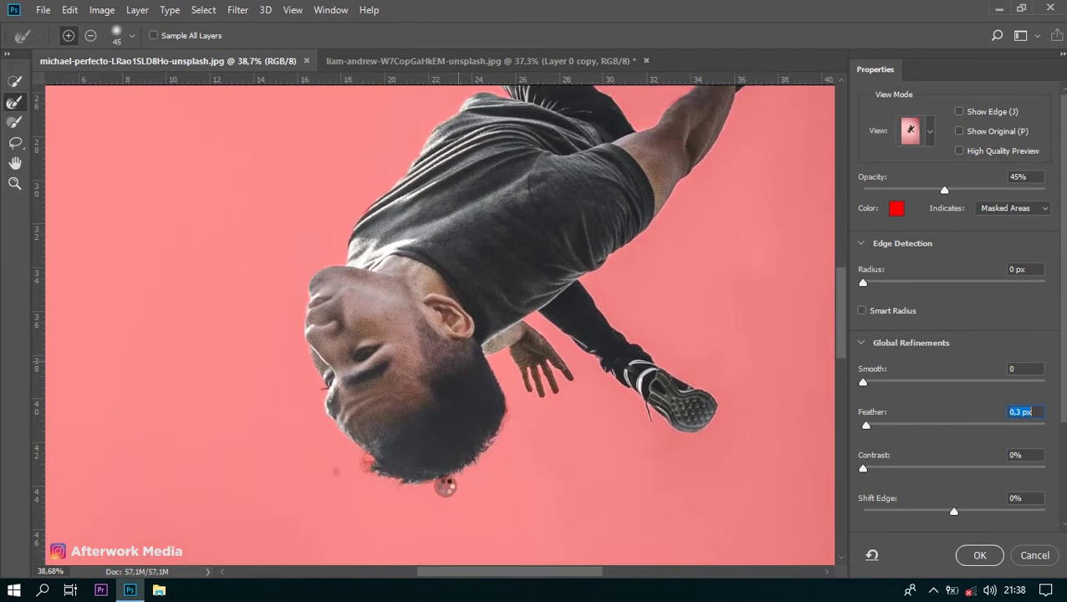
click(980, 556)
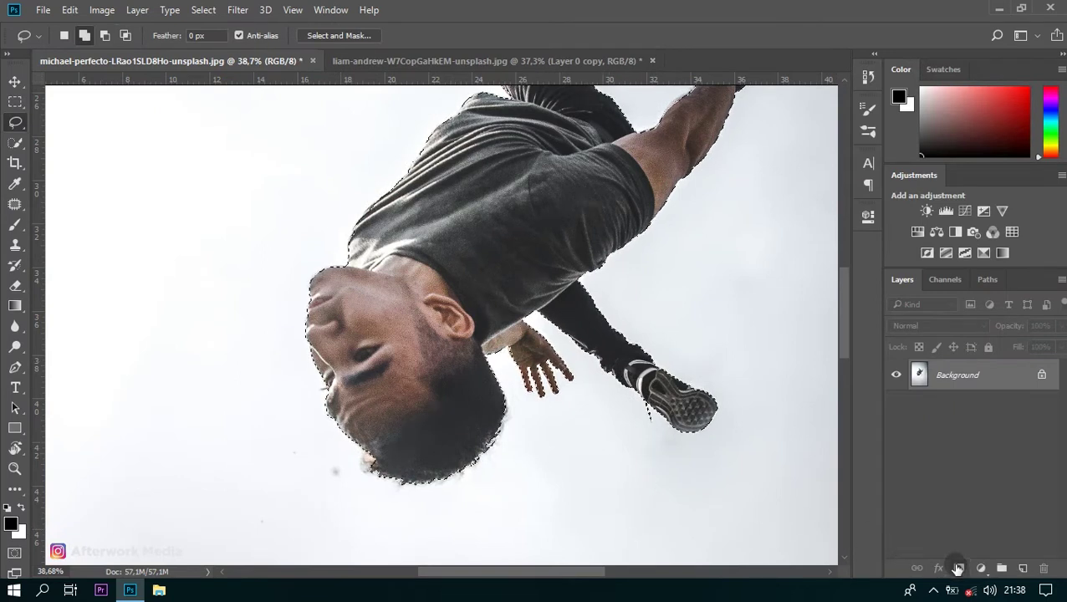
click(959, 568)
scroll(585, 428, down, 1)
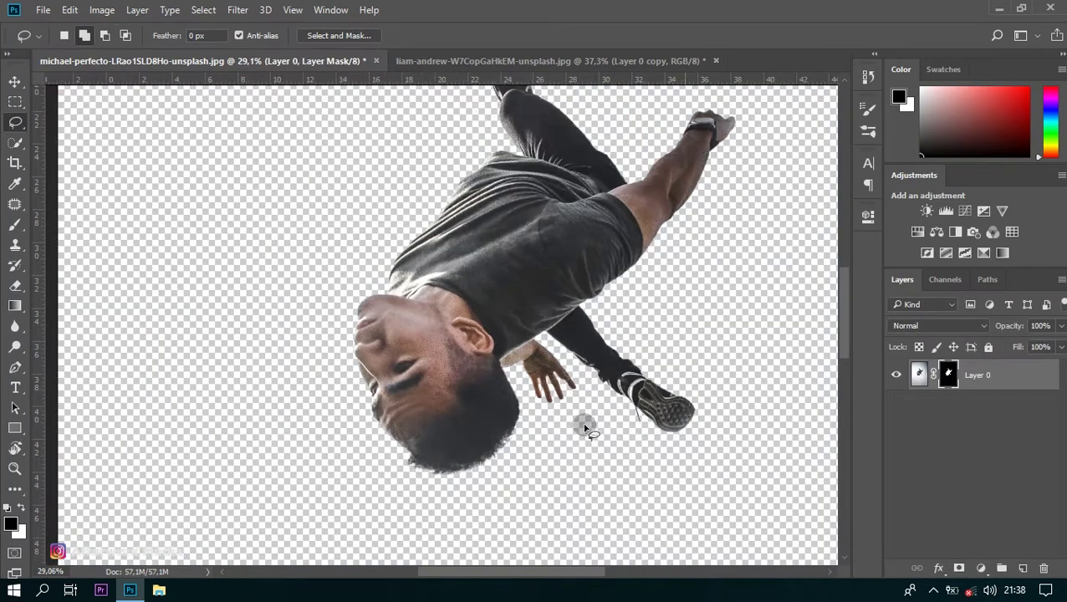
scroll(585, 428, down, 1)
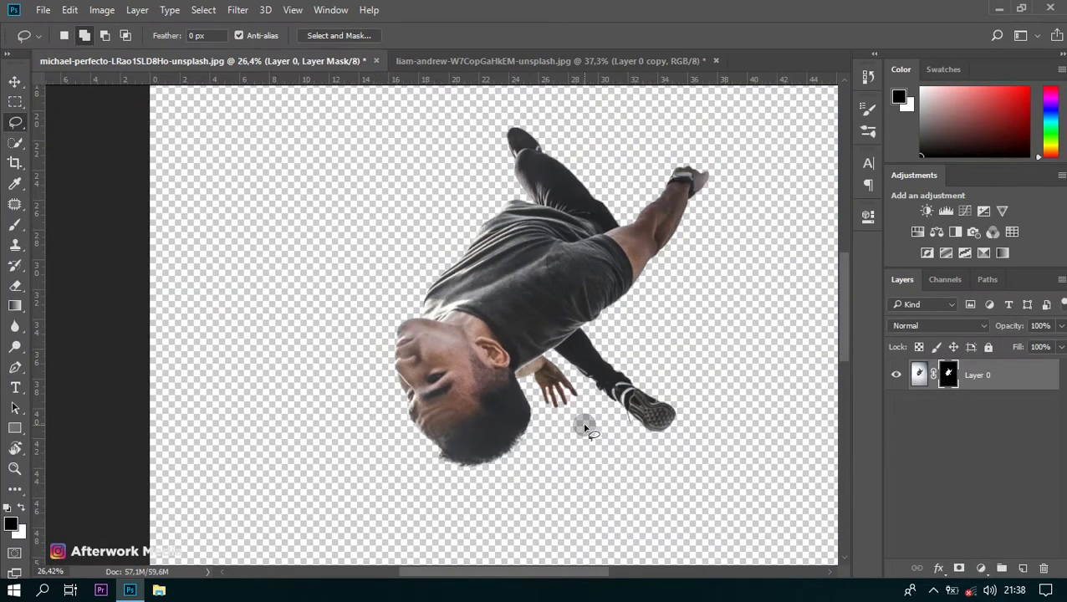
Drop the cut-out man into the tunnel image and scale him to roughly half size
click(15, 84)
drag(516, 315, 456, 192)
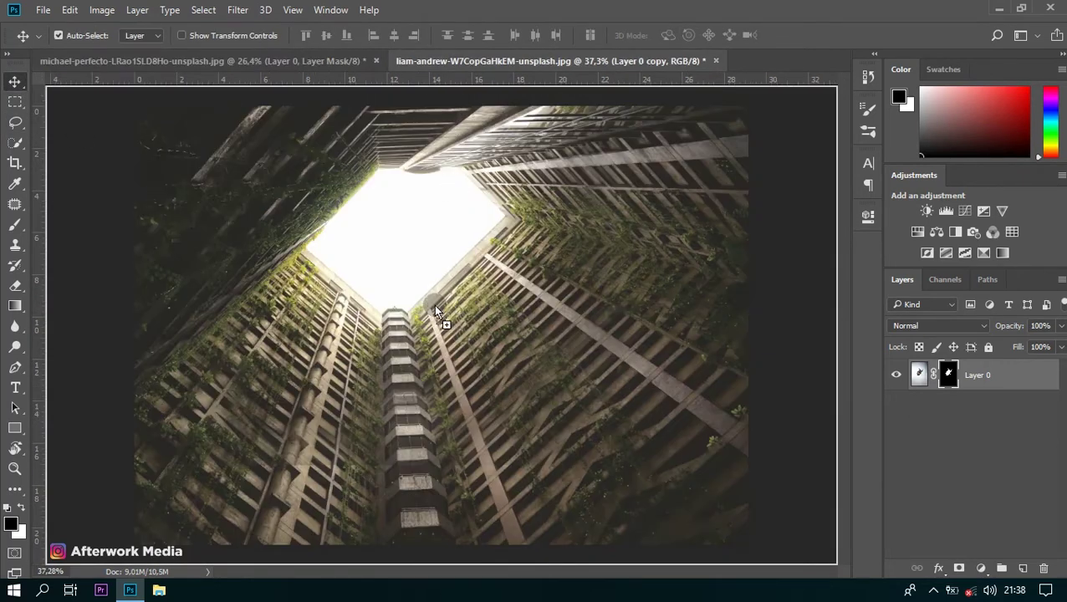
drag(434, 311, 418, 314)
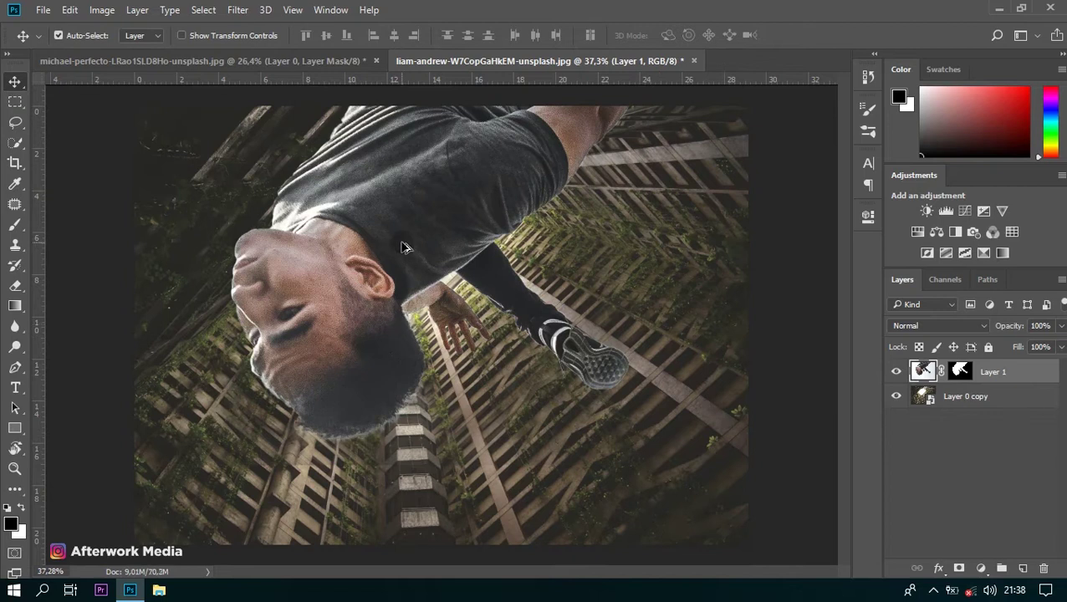
drag(401, 248, 423, 297)
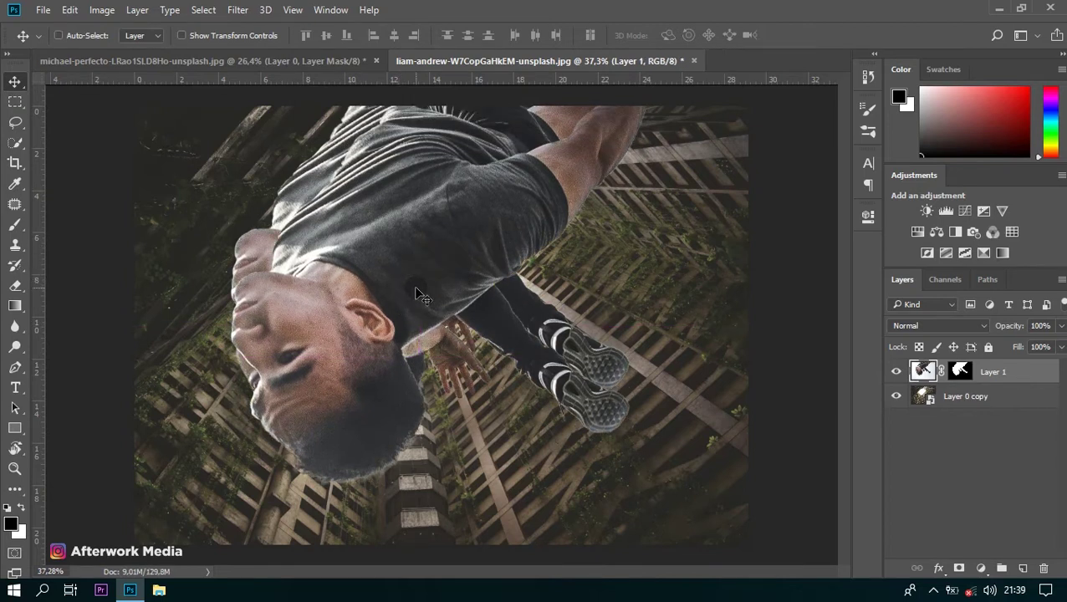
key(ctrl+minus)
key(ctrl+t)
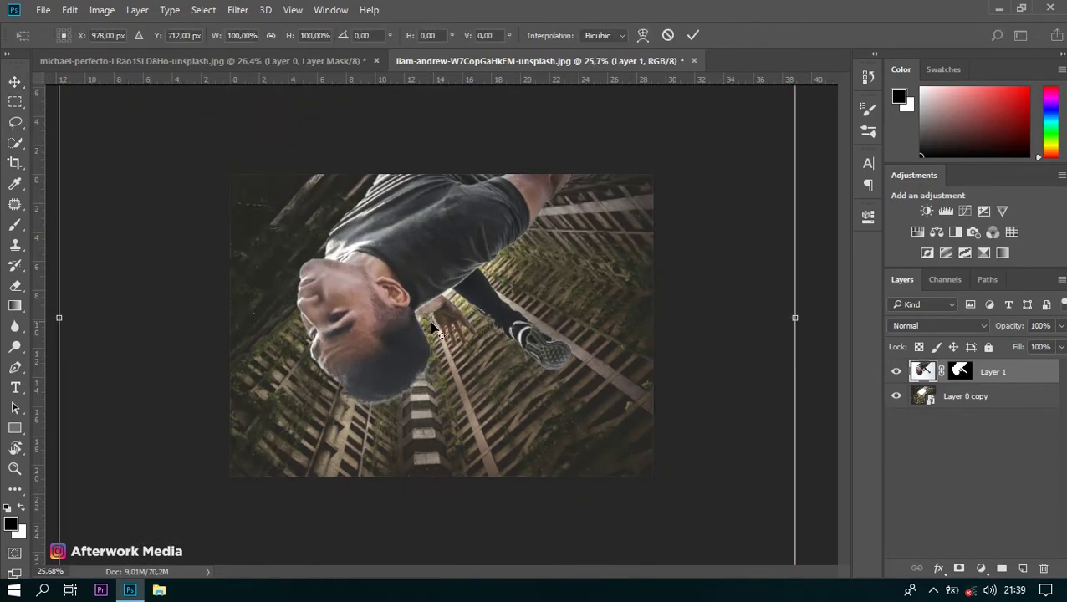
scroll(431, 331, down, 2)
scroll(431, 334, down, 1)
scroll(430, 338, down, 1)
scroll(431, 340, down, 1)
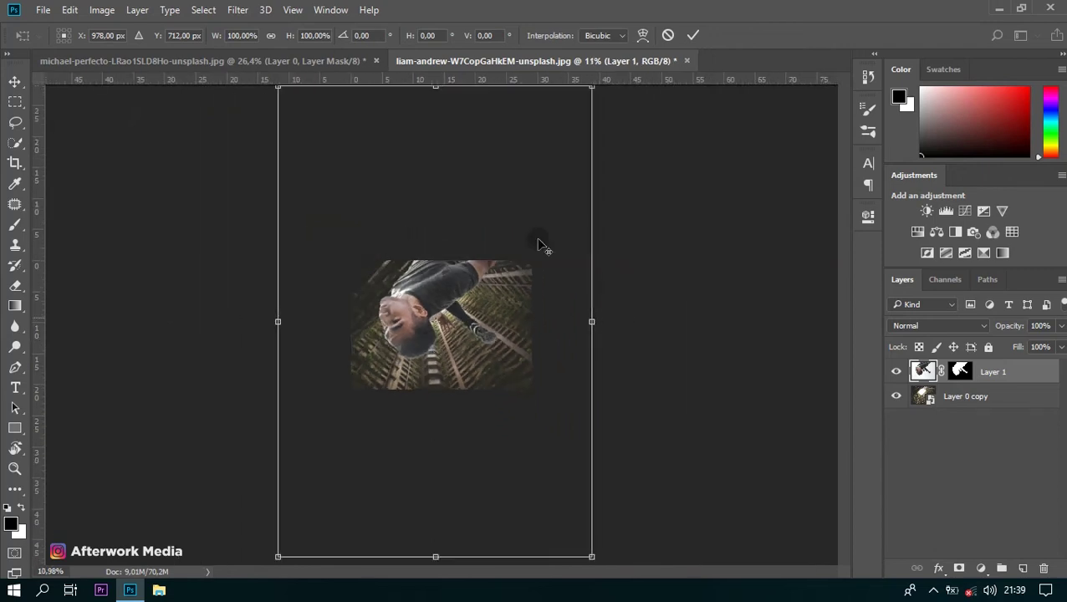
mouse_move(589, 89)
mouse_down()
mouse_move(520, 219)
mouse_move(528, 205)
mouse_up()
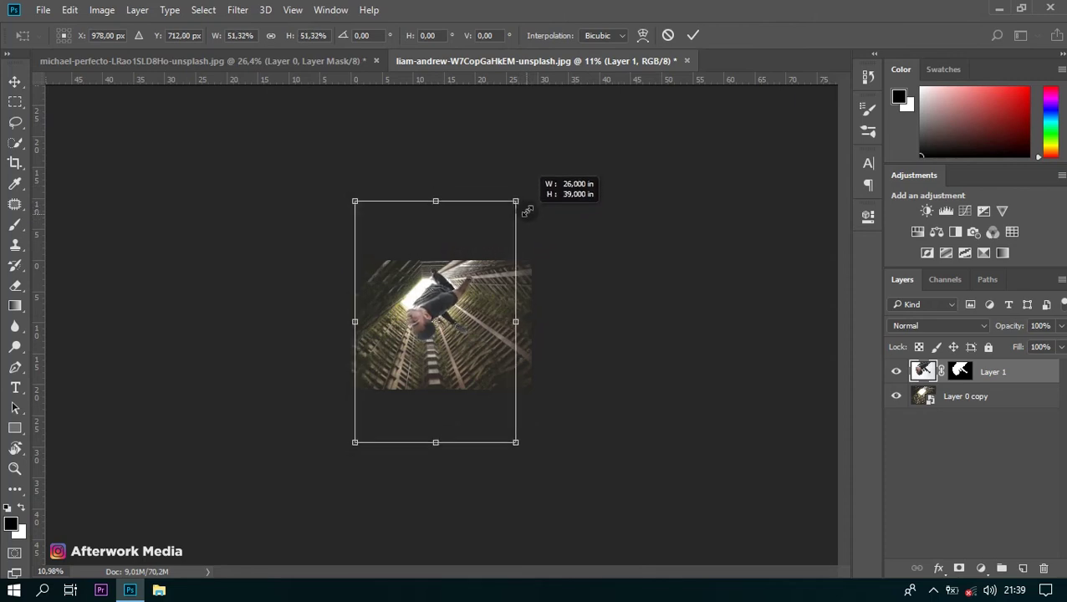
drag(528, 204, 528, 210)
drag(441, 309, 429, 318)
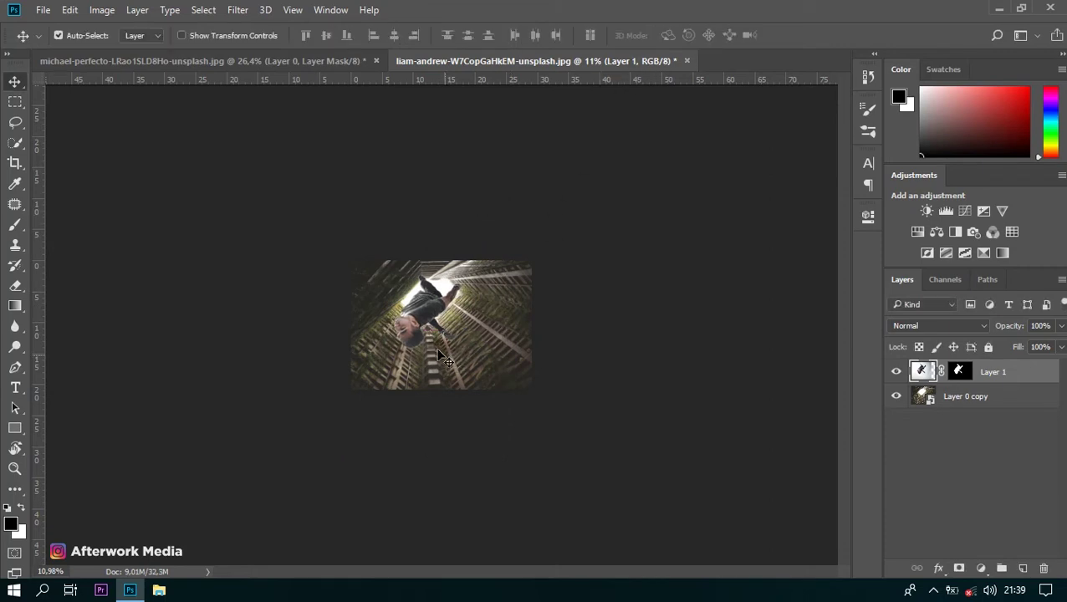
Shrink the man further to about 90% and tilt him about 2.34°
scroll(393, 258, up, 2)
scroll(394, 258, up, 2)
scroll(384, 259, up, 1)
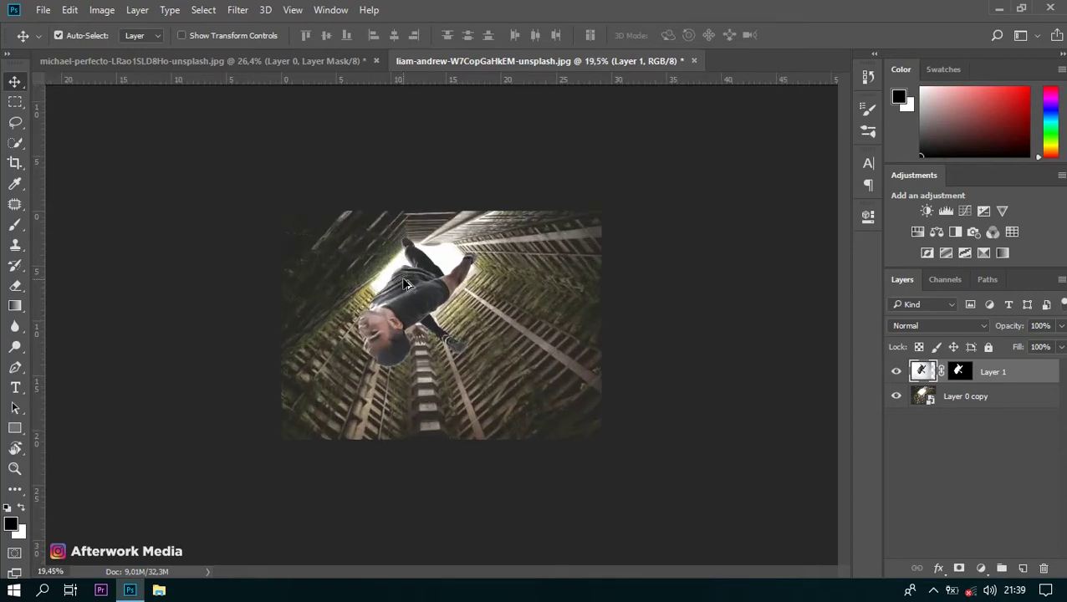
scroll(374, 261, up, 2)
scroll(338, 219, up, 1)
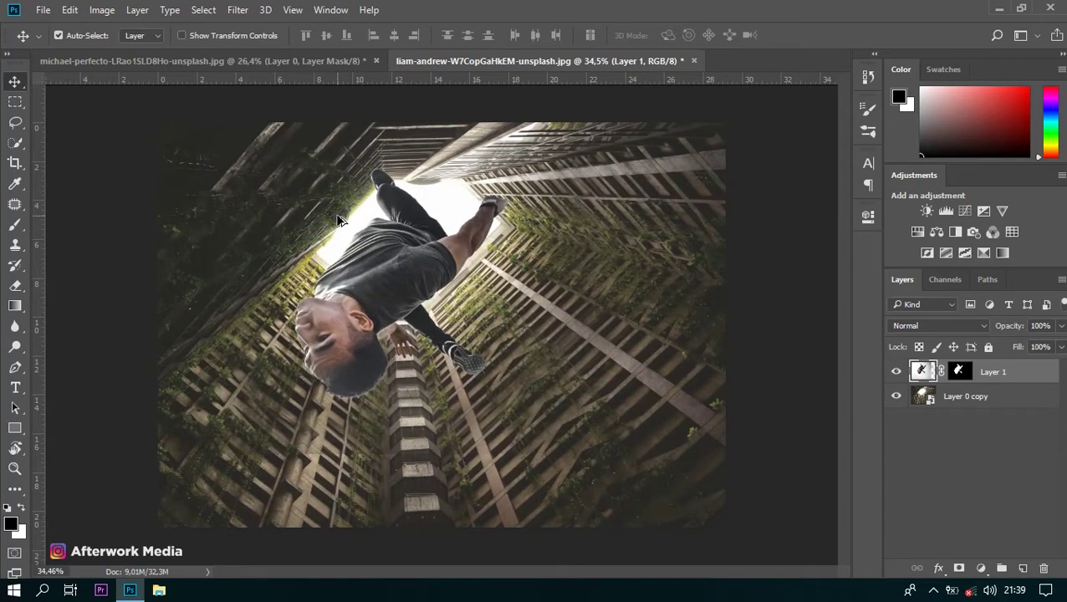
key(ctrl+t)
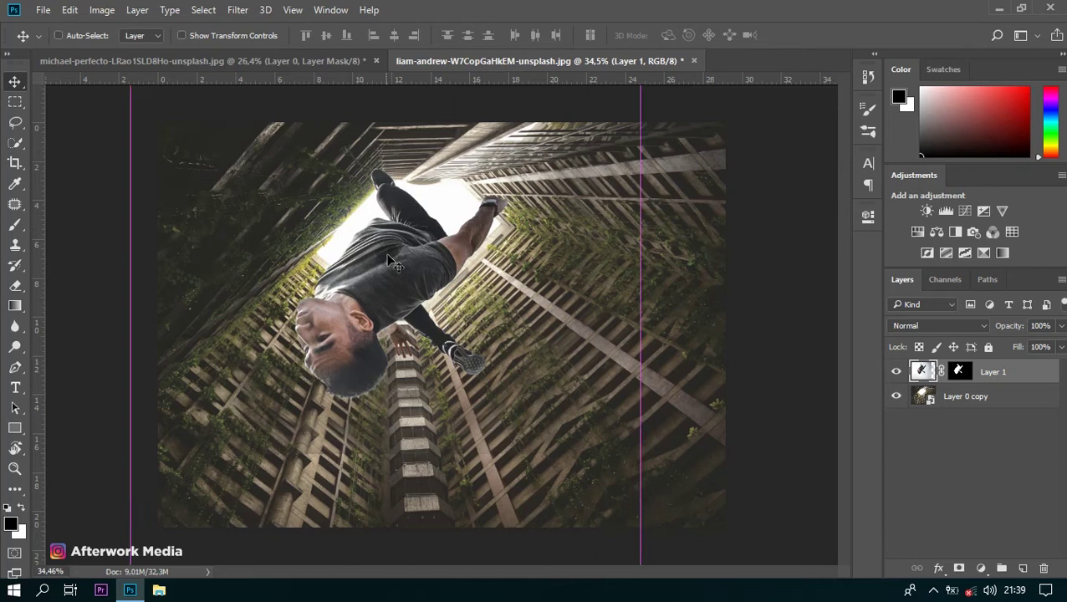
scroll(428, 311, down, 1)
scroll(422, 339, down, 1)
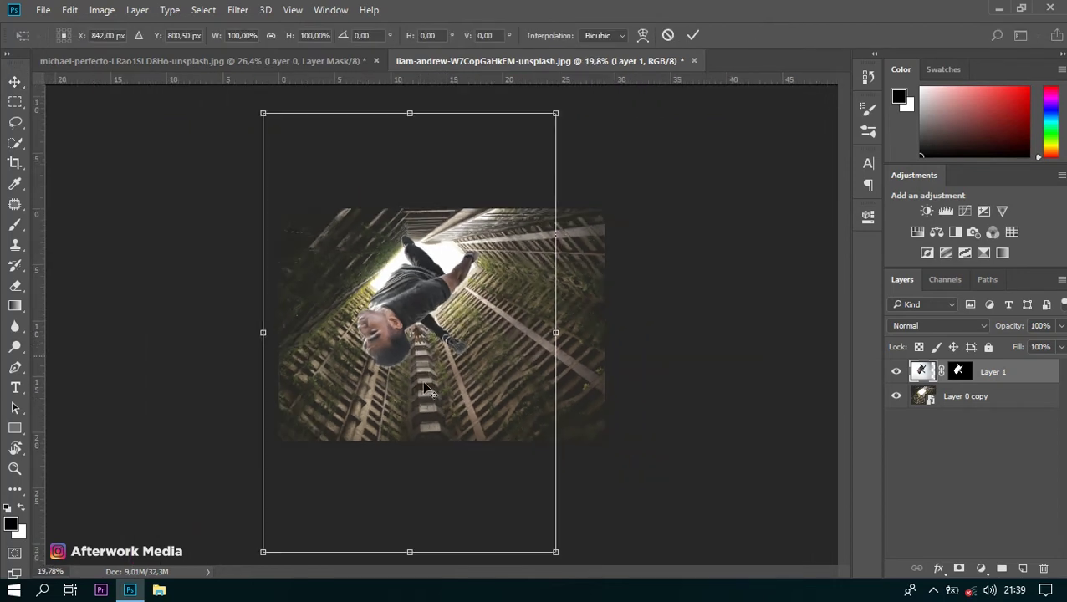
drag(553, 115, 544, 141)
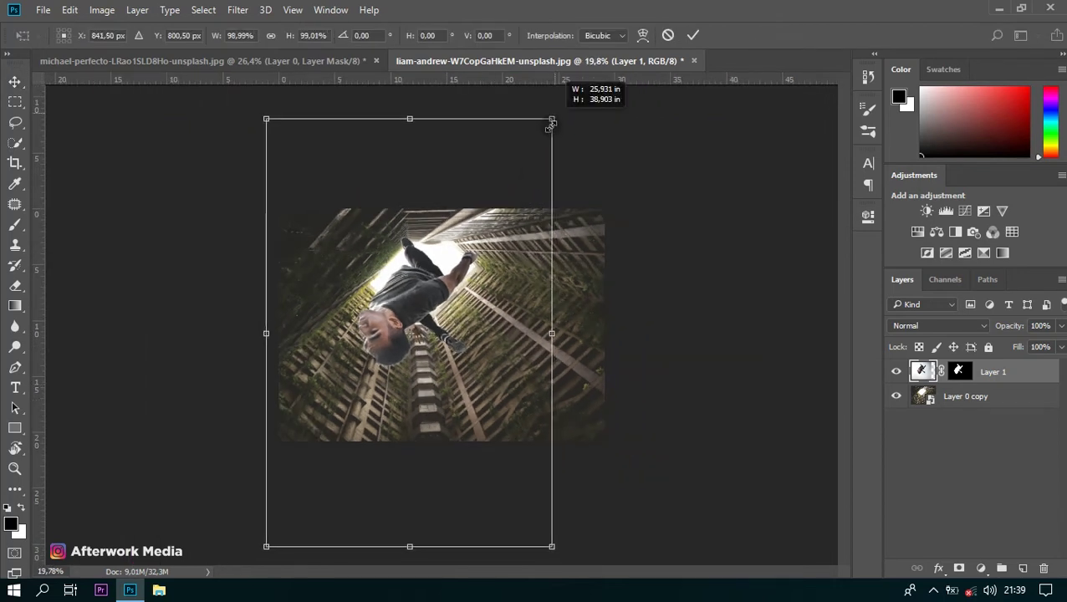
drag(557, 134, 562, 142)
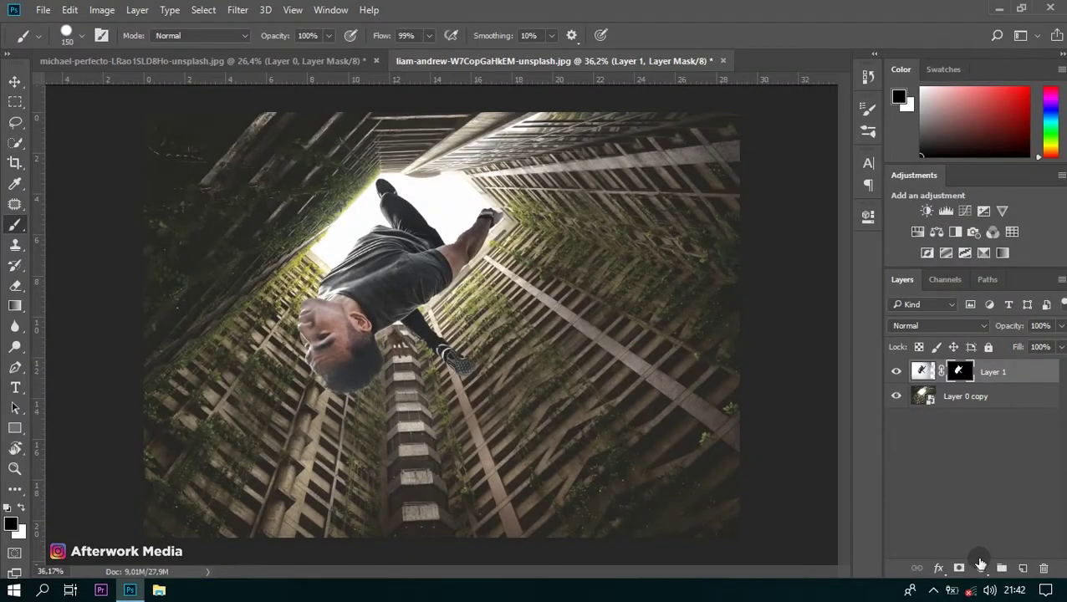
Add a Brightness/Contrast layer clipped to the man with brightness -20 and contrast 20
click(980, 564)
click(900, 307)
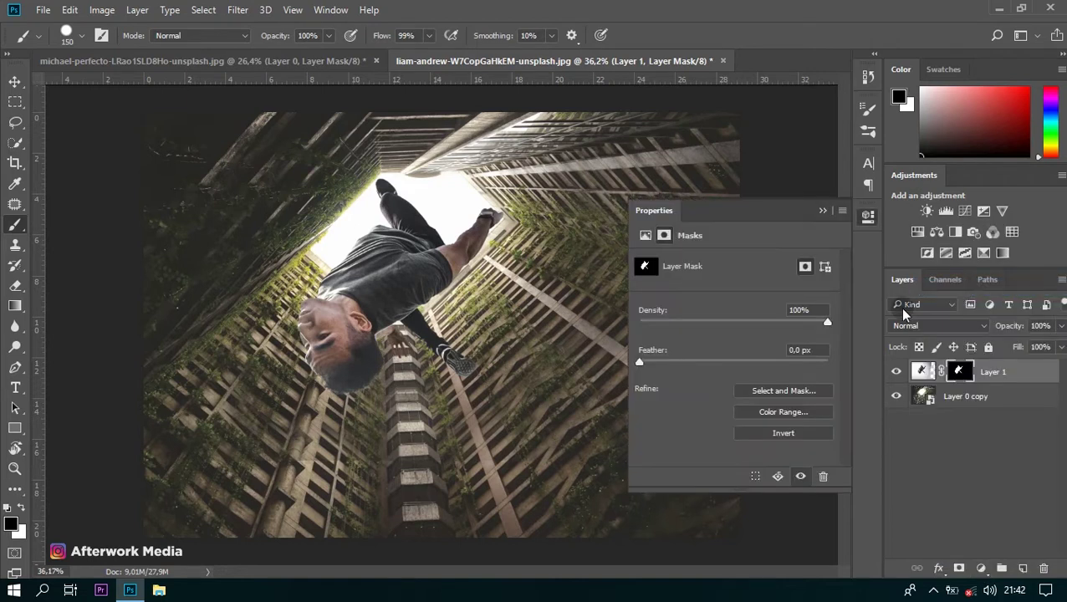
click(732, 475)
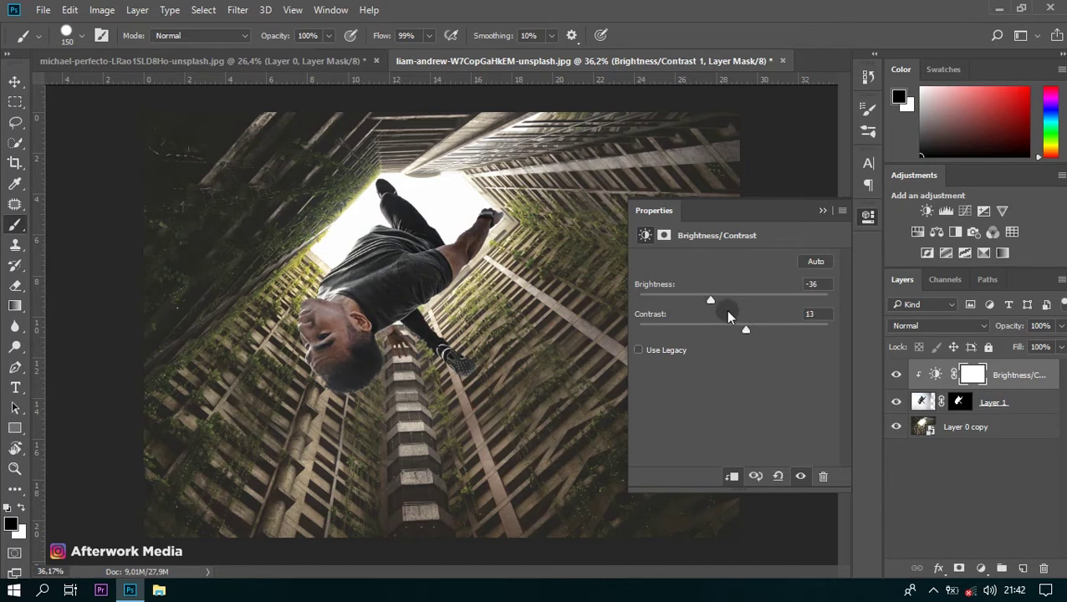
drag(713, 299, 717, 301)
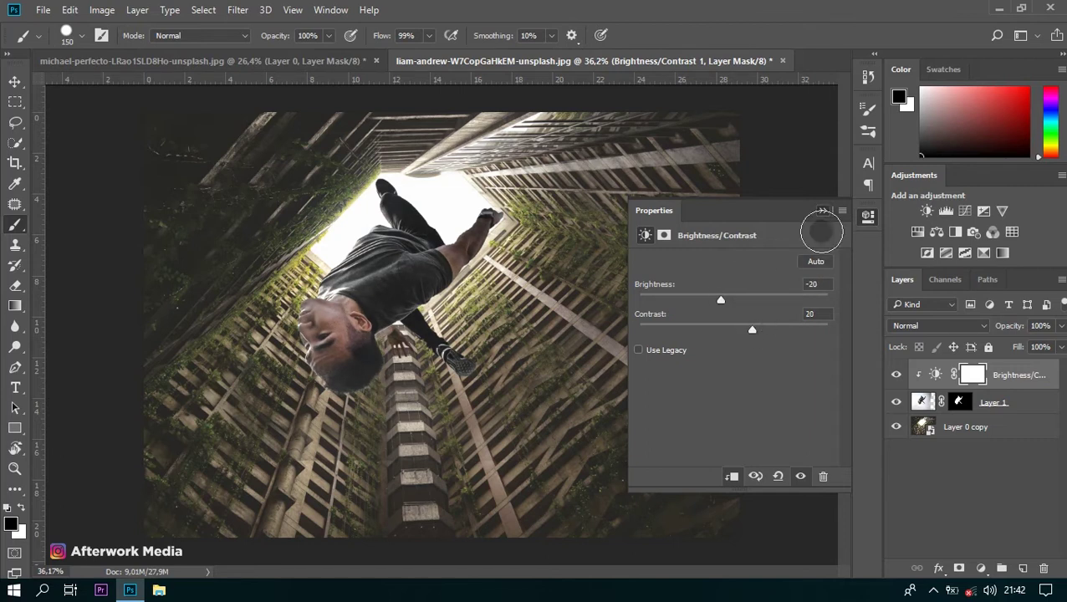
click(823, 211)
scroll(326, 343, up, 1)
scroll(327, 343, up, 1)
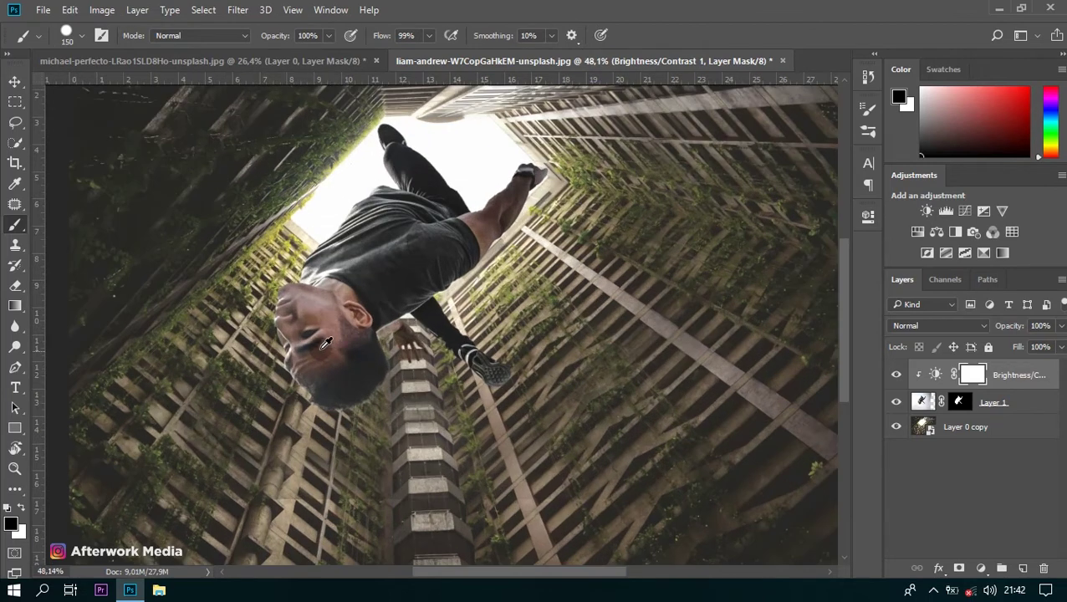
scroll(327, 343, up, 2)
scroll(325, 342, down, 1)
scroll(324, 343, down, 1)
scroll(324, 343, down, 1)
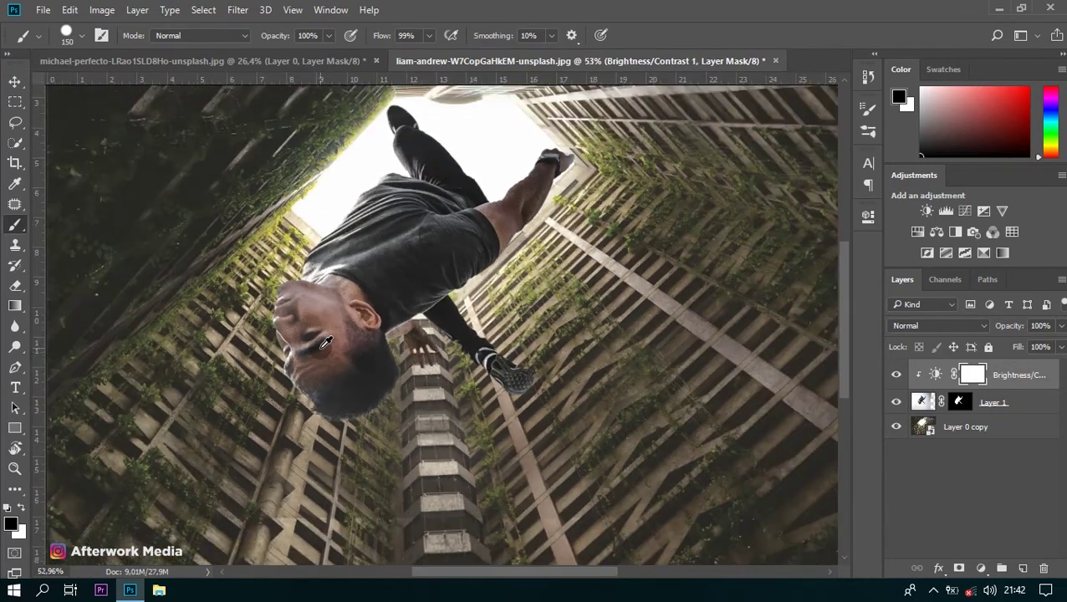
scroll(324, 343, down, 1)
scroll(325, 343, down, 1)
scroll(325, 343, down, 1)
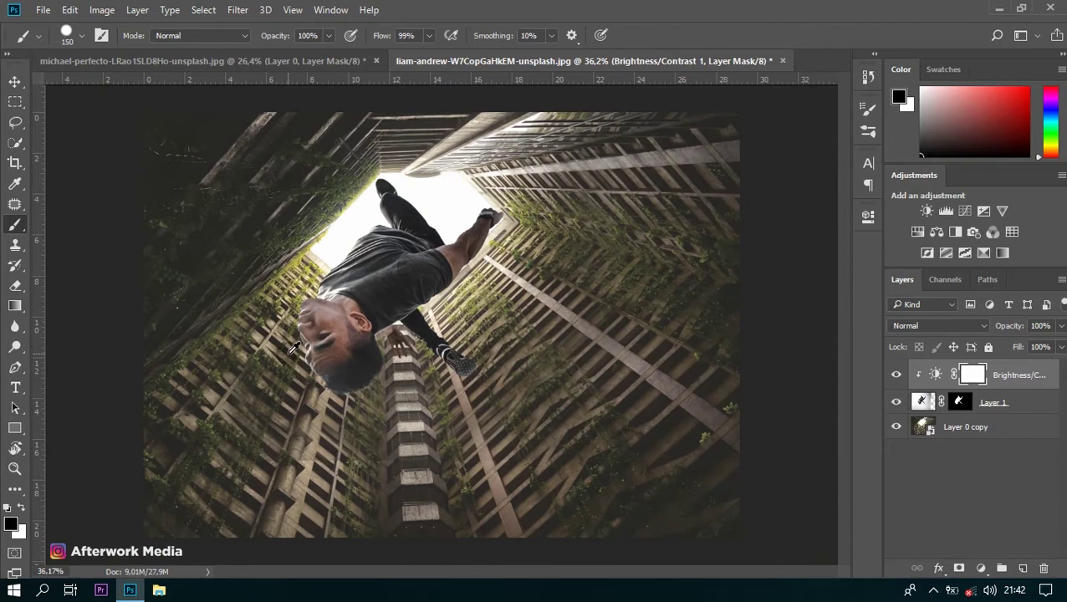
scroll(324, 343, down, 1)
right_click(1005, 429)
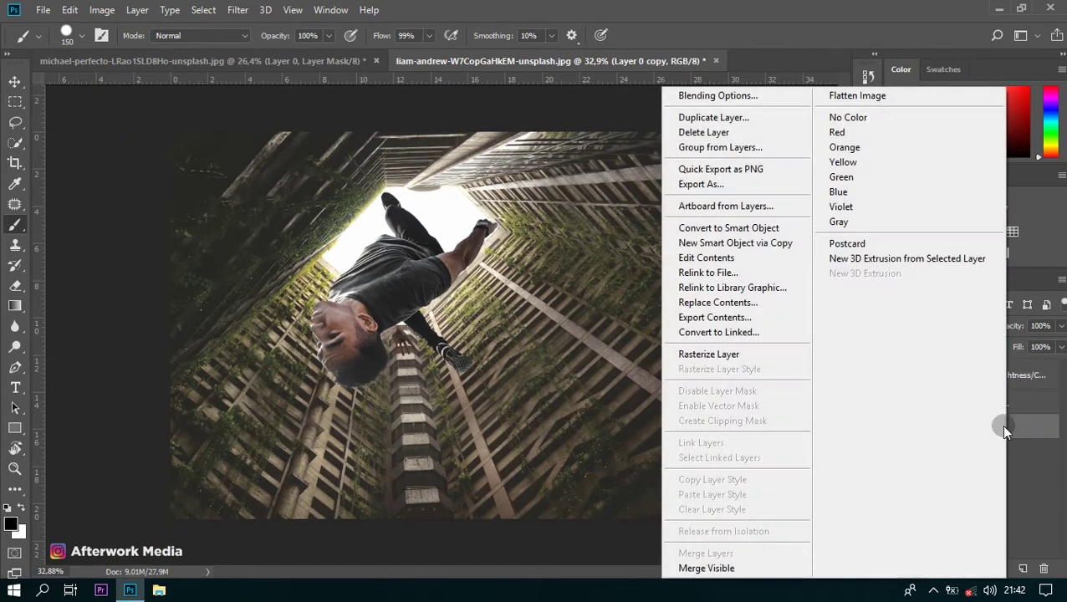
Rasterize Layer 0 copy and add a Hue/Saturation adjustment above it
click(724, 354)
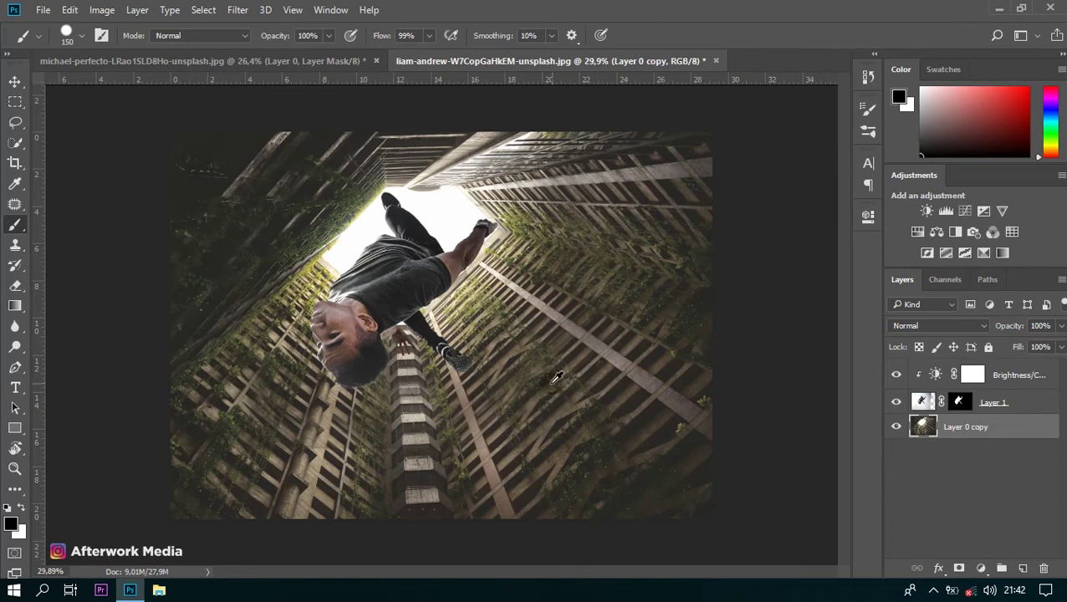
scroll(449, 326, up, 1)
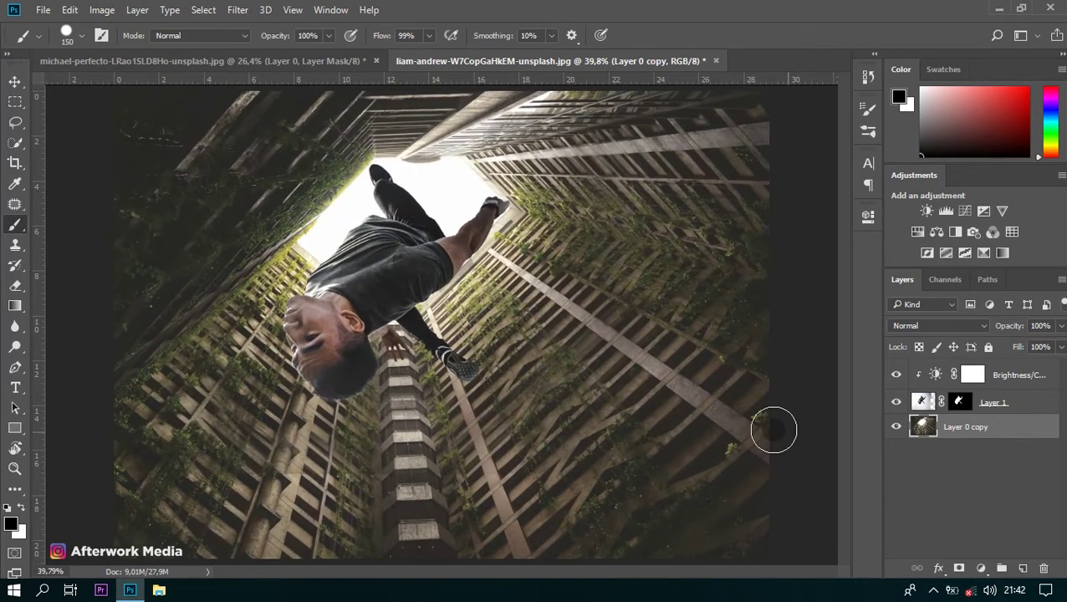
click(981, 569)
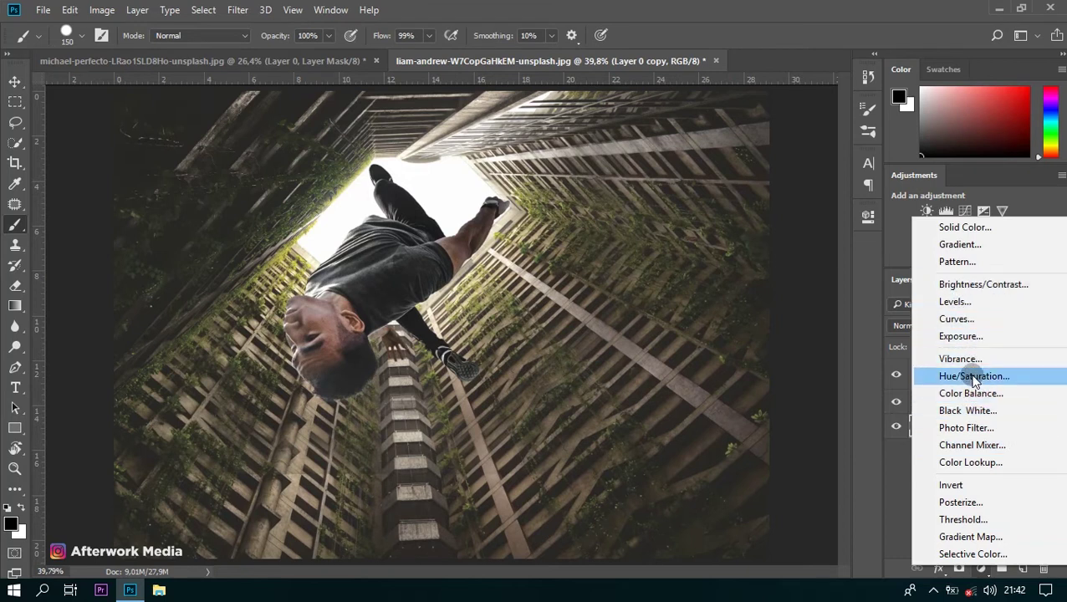
click(971, 375)
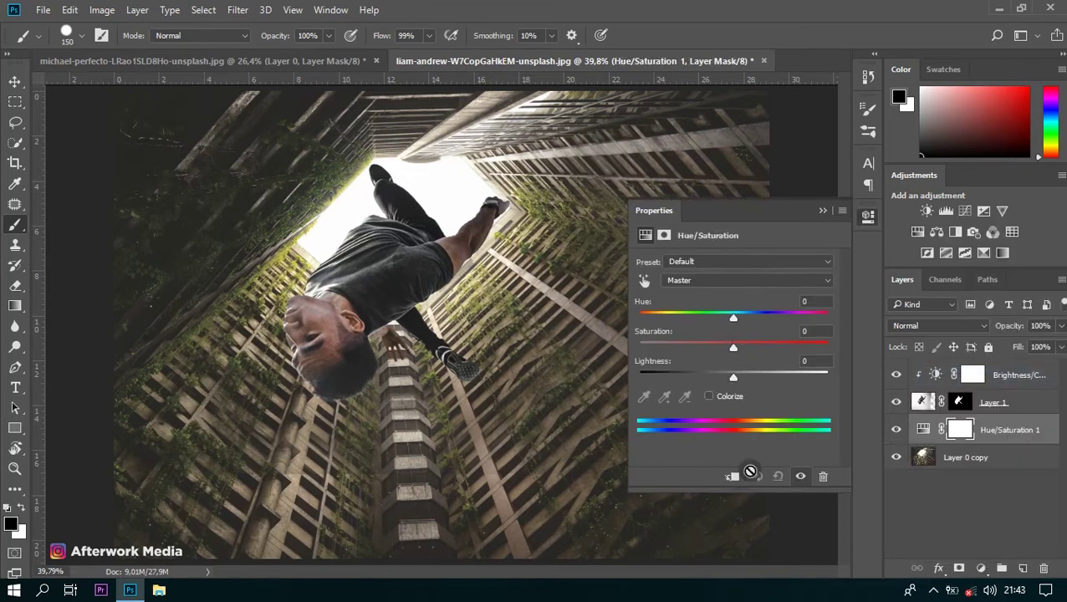
Set the Hue/Saturation to hue -21, saturation -28 and lightness -5
drag(734, 377, 731, 349)
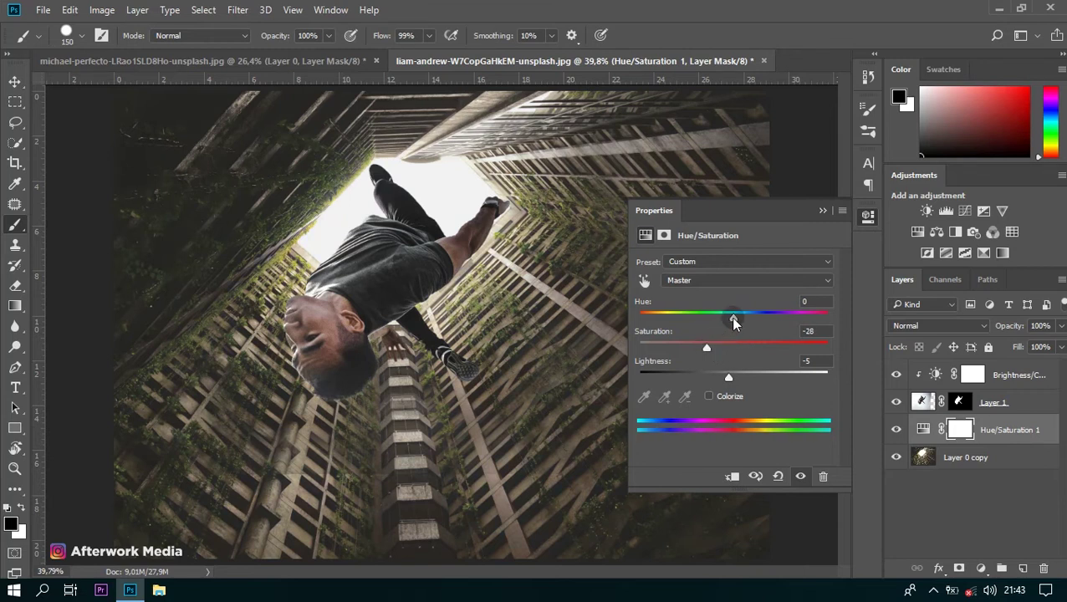
mouse_move(737, 321)
mouse_down()
mouse_move(757, 319)
mouse_move(731, 322)
mouse_up()
drag(712, 321, 718, 323)
click(822, 211)
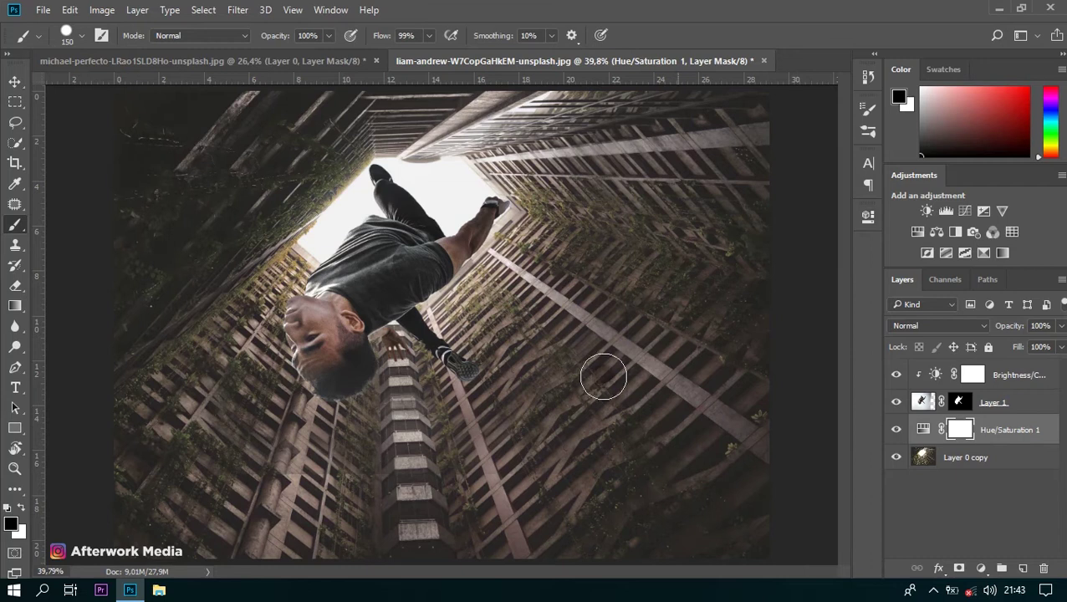
scroll(488, 375, down, 1)
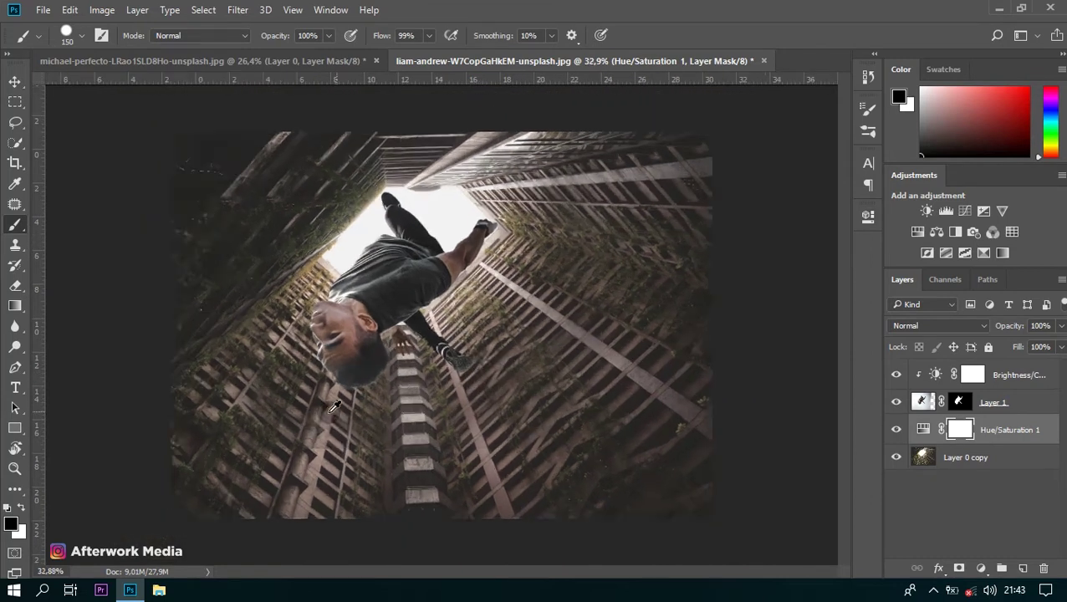
scroll(309, 390, up, 2)
scroll(309, 389, up, 1)
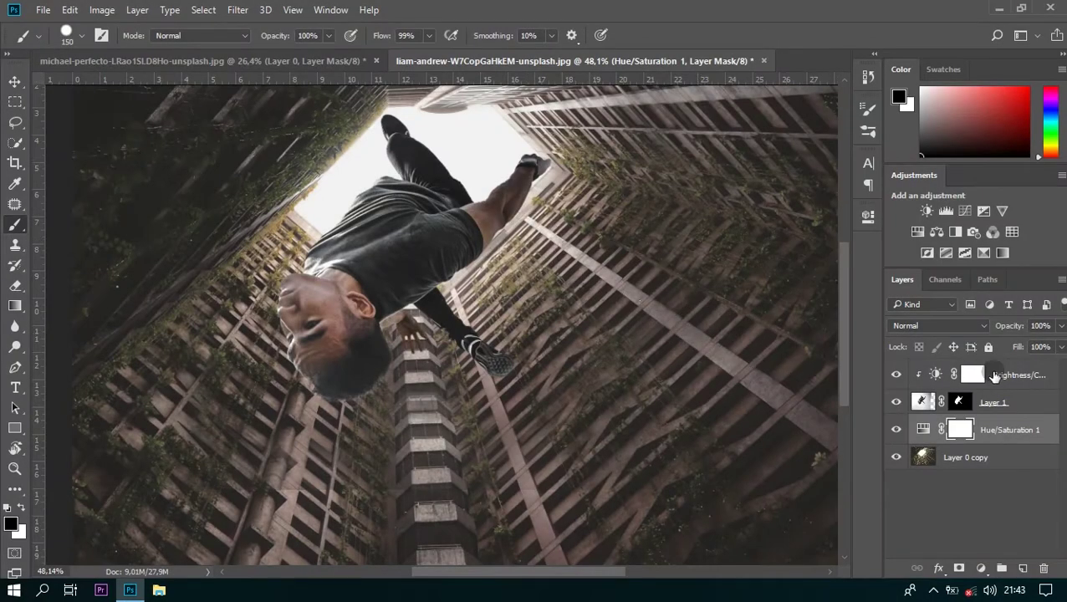
click(973, 375)
scroll(583, 322, down, 2)
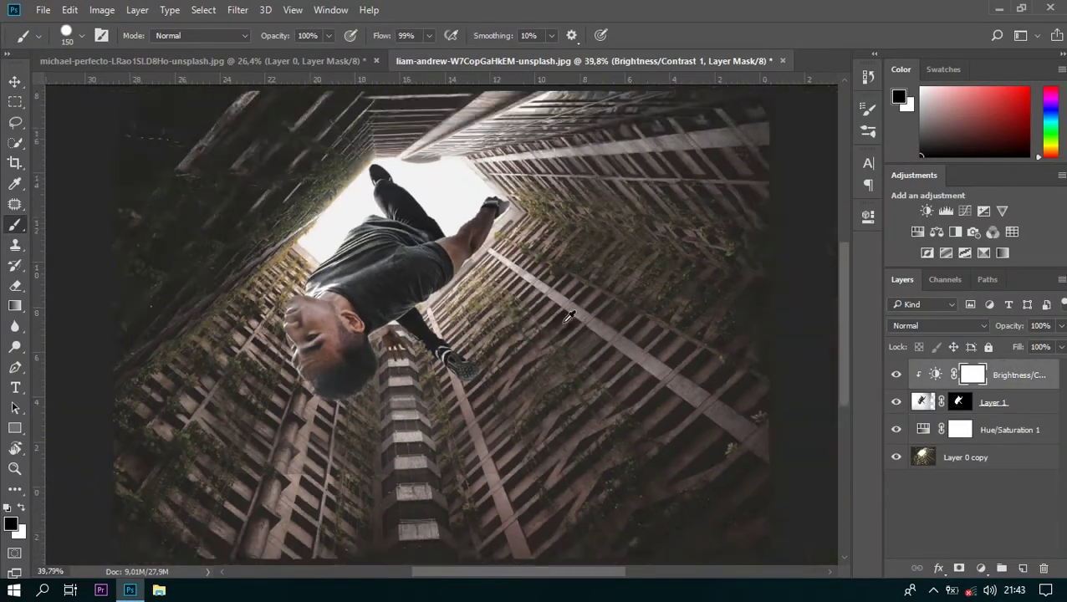
Paint a soft haze on Layer 1's mask along the sky edge at 38% opacity, size 250
scroll(351, 314, up, 2)
scroll(351, 313, up, 1)
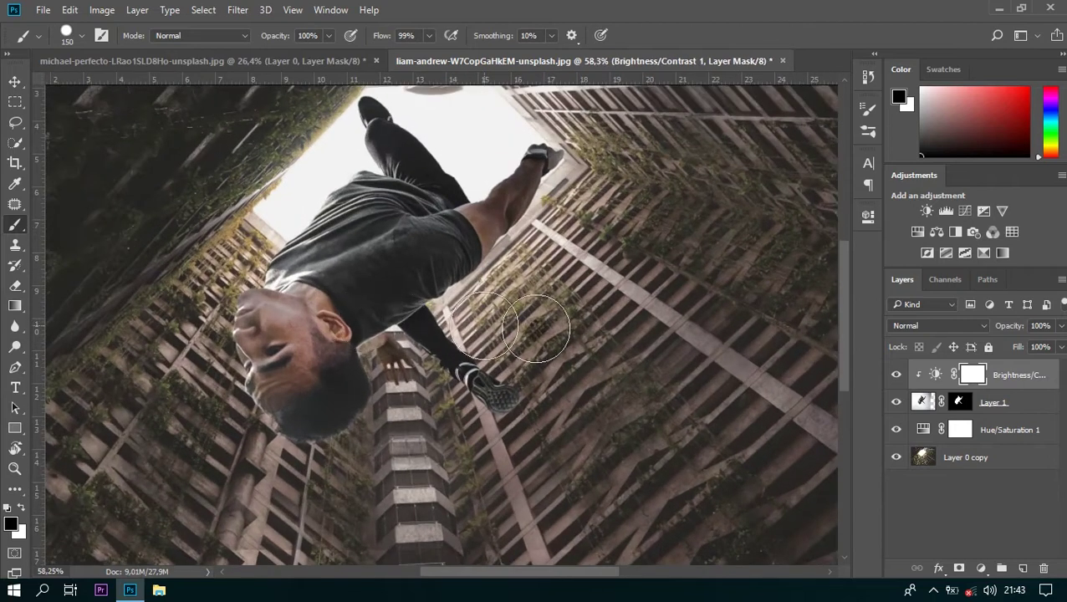
click(968, 405)
text(65)
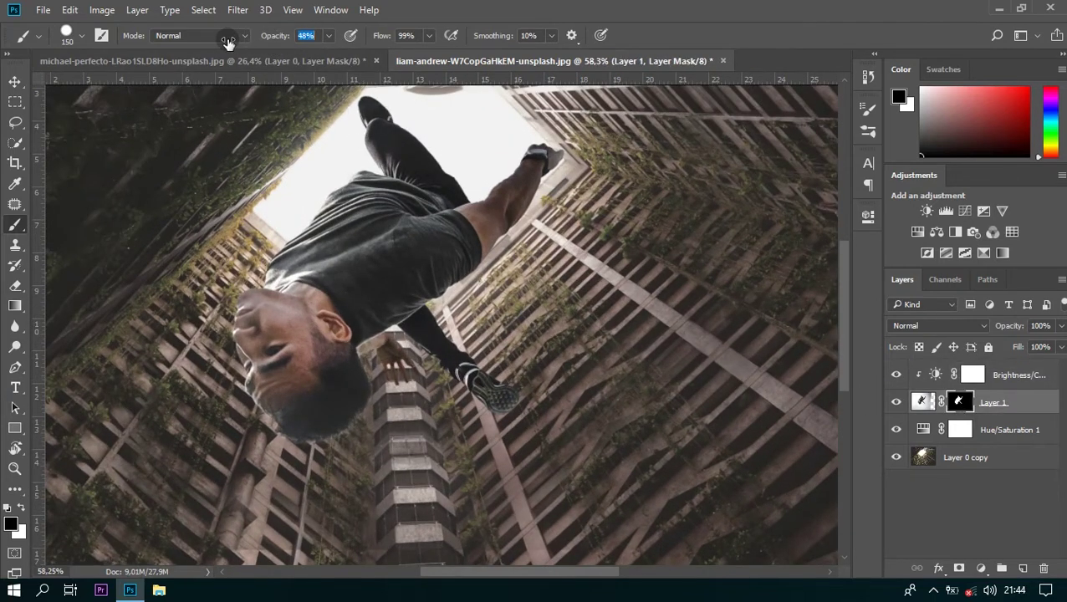
text(38)
right_click(372, 99)
key(Return)
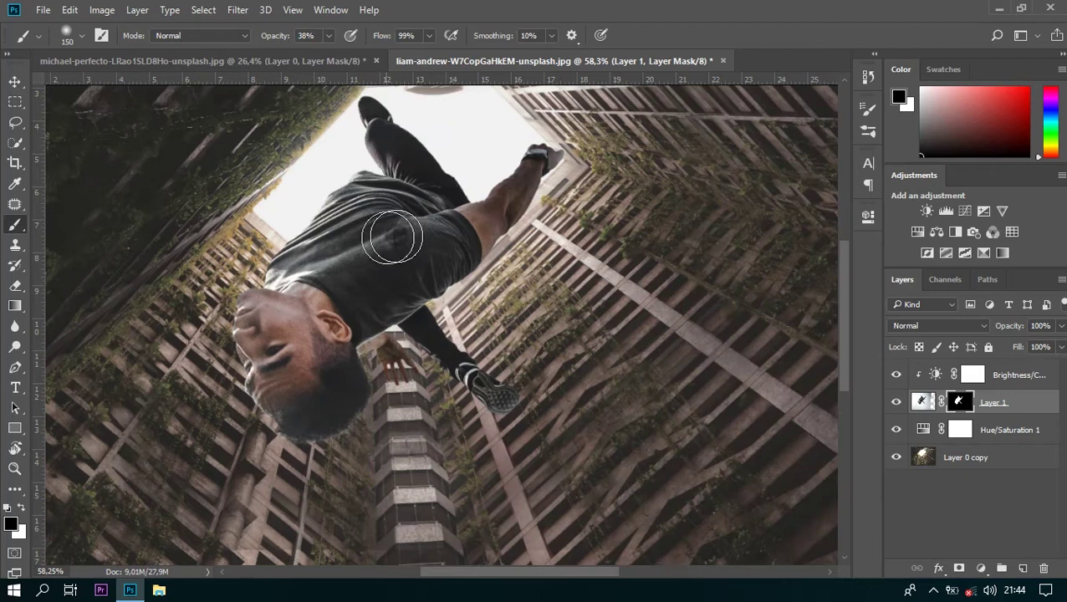
scroll(402, 146, up, 1)
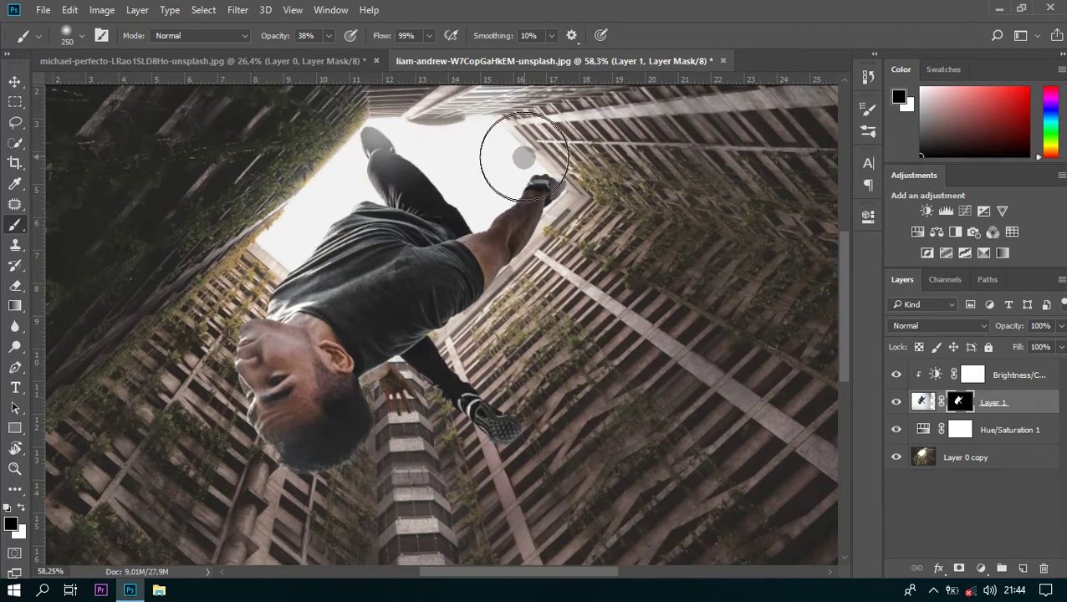
drag(501, 167, 326, 142)
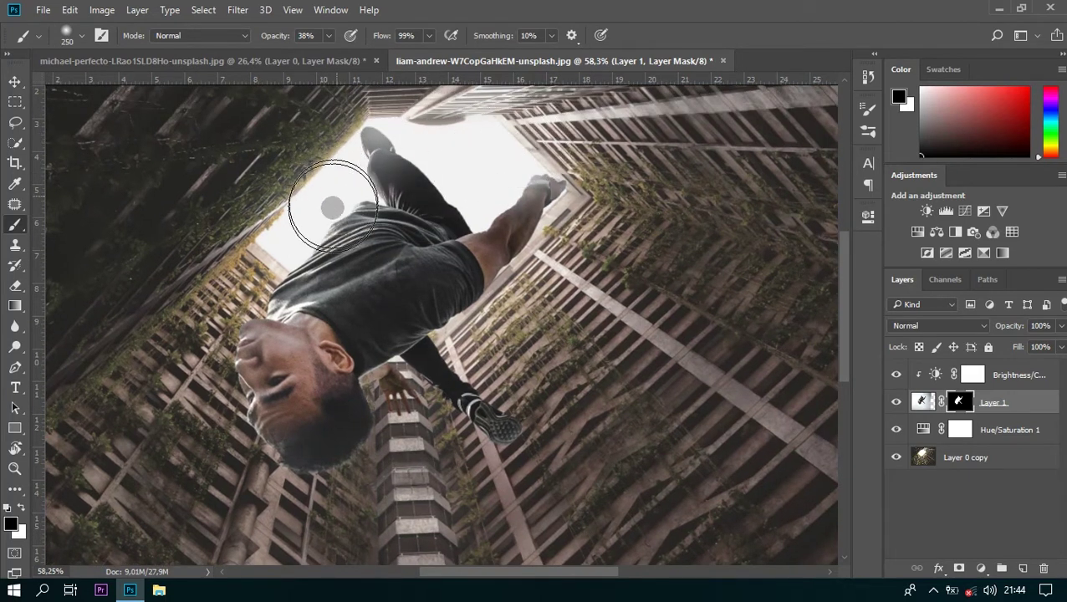
Add a near-white Solid Color fill clipped to the man, with its mask inverted to hide it
click(1016, 375)
click(980, 568)
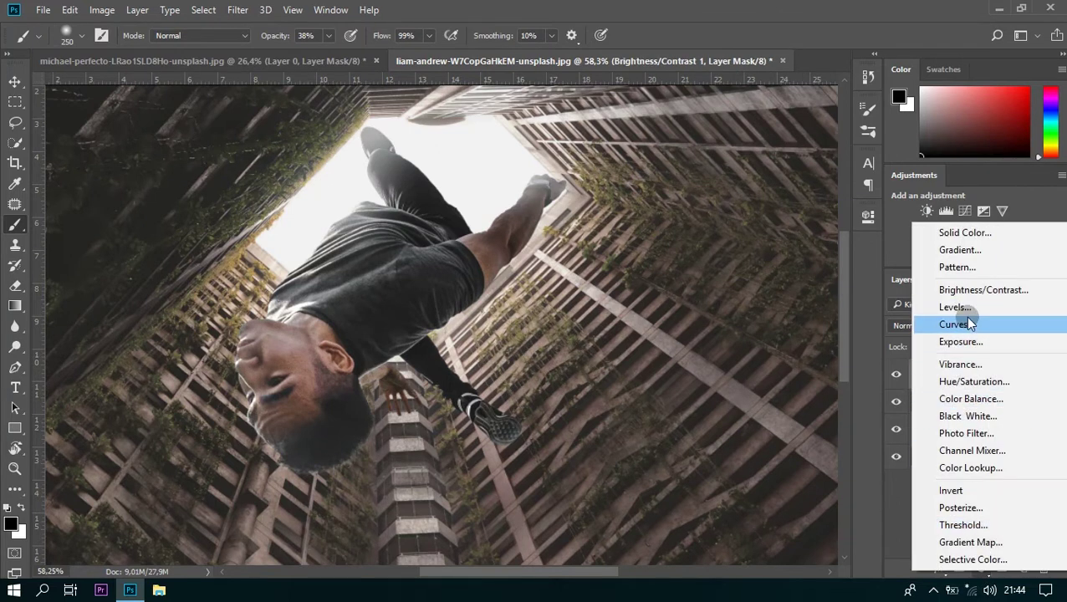
click(965, 232)
drag(636, 248, 633, 219)
click(989, 210)
key(ctrl+alt+g)
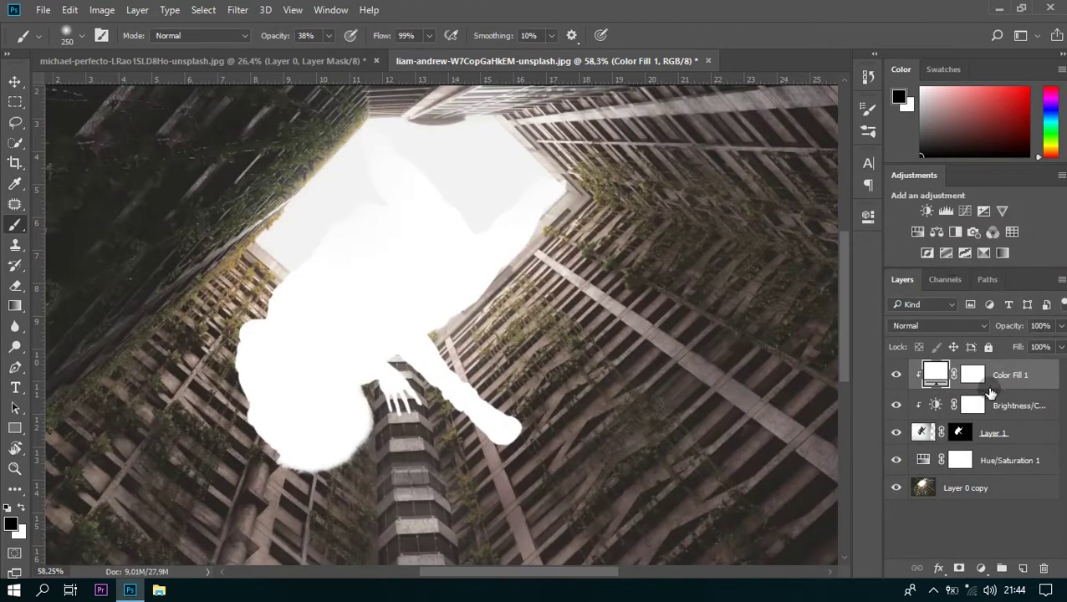
key(ctrl+i)
Paint glow into the fill's mask along the arm edge and underside, toning back with black
scroll(458, 368, up, 5)
key(bracketleft)
key(bracketleft)
key(bracketleft)
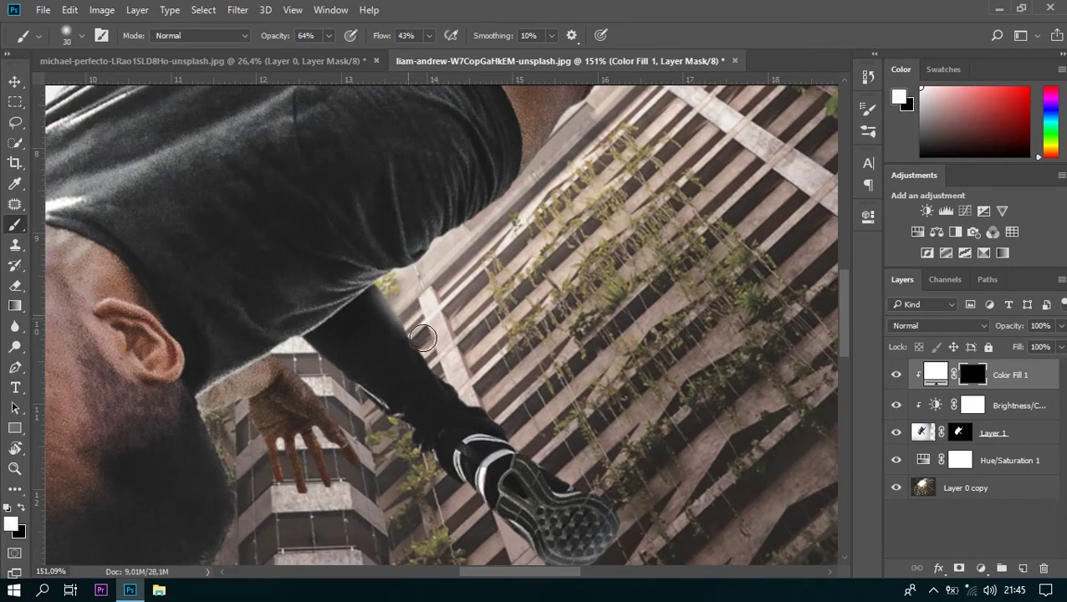
drag(452, 371, 393, 327)
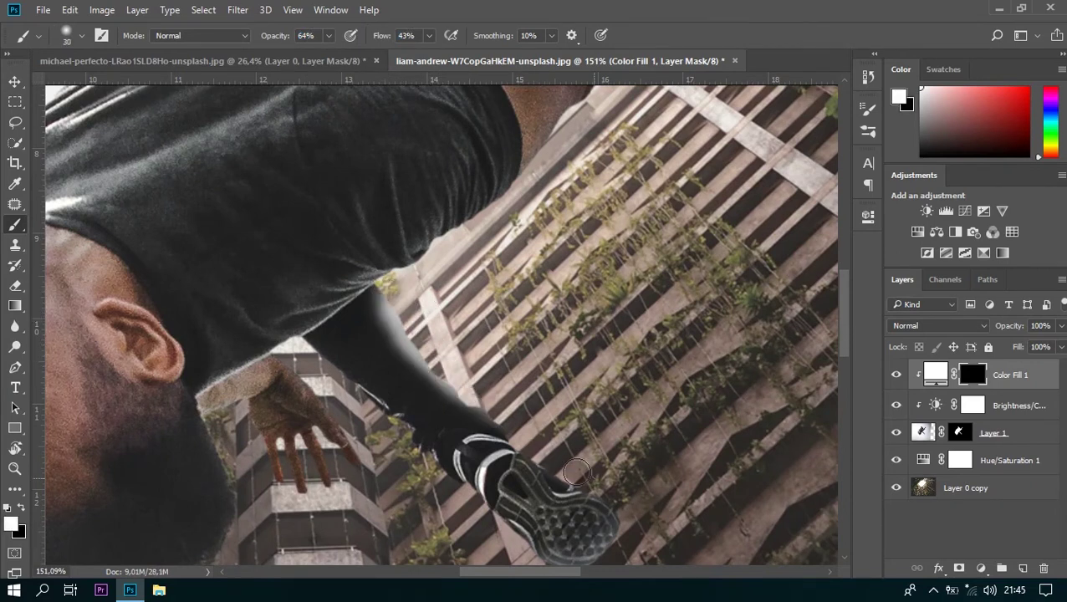
key(x)
drag(414, 366, 502, 439)
key(x)
drag(301, 347, 416, 456)
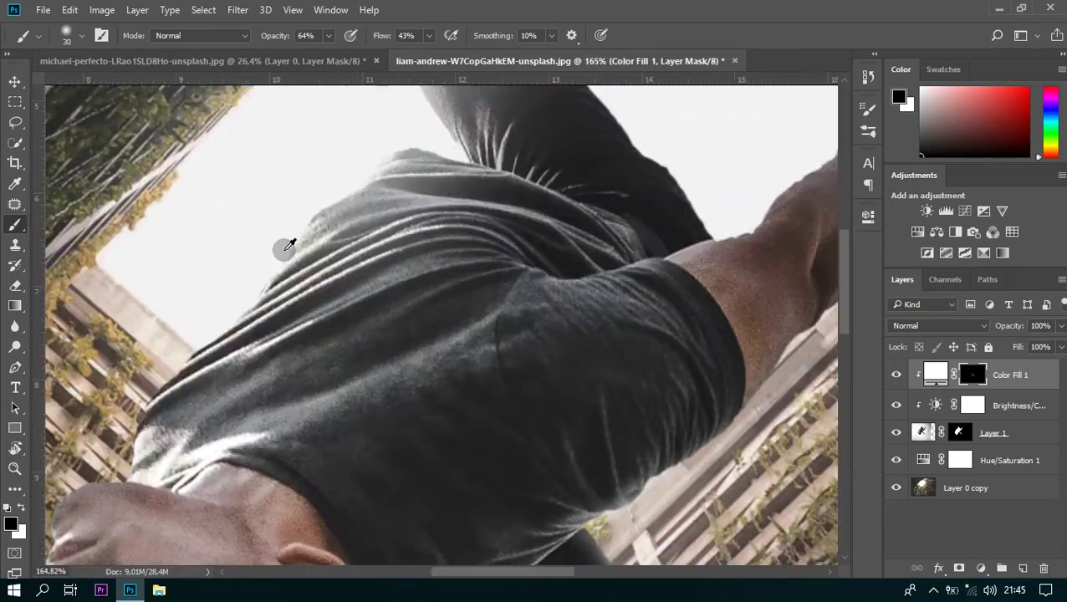
key(x)
scroll(414, 218, up, 3)
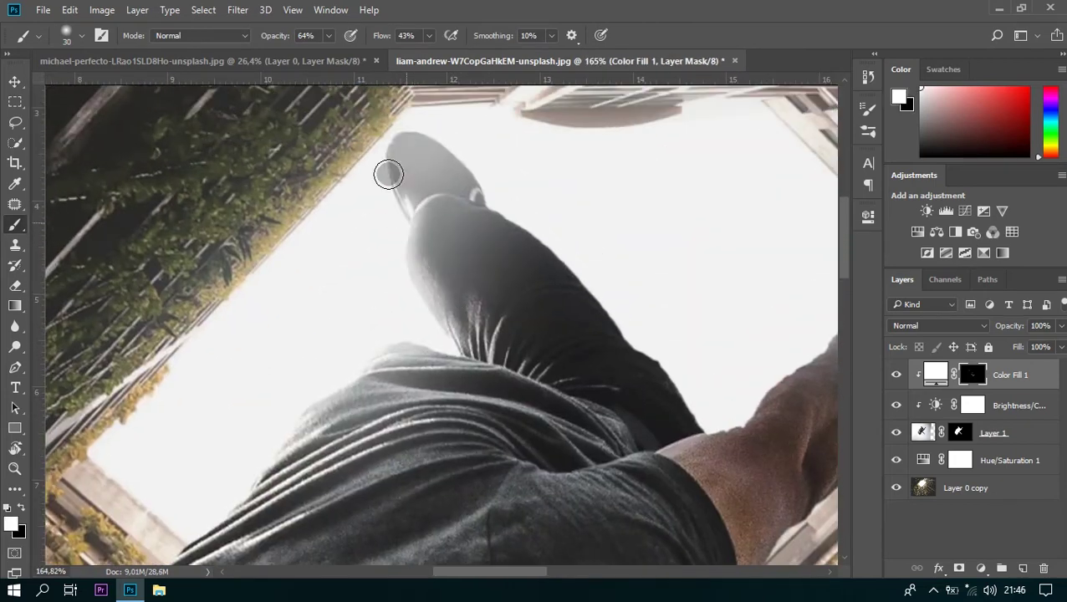
mouse_move(424, 271)
mouse_down()
mouse_move(388, 153)
mouse_move(341, 386)
mouse_move(411, 252)
mouse_up()
At 49% brush opacity, brighten the forearm edge and remove glow from the hand and leg
drag(529, 225, 538, 305)
drag(276, 35, 265, 35)
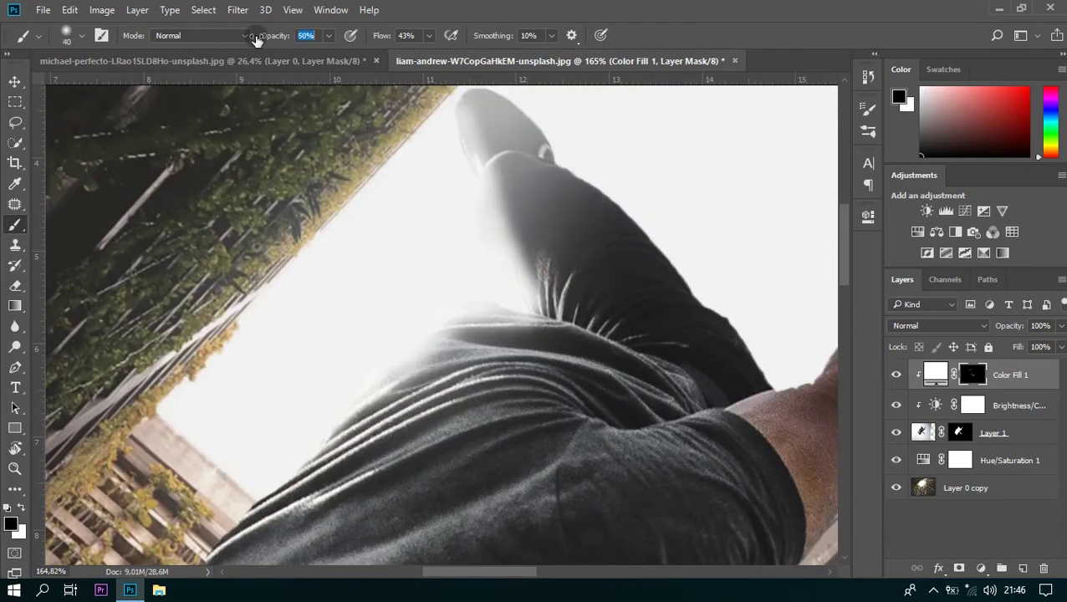
key(x)
key(bracketright)
scroll(536, 306, down, 2)
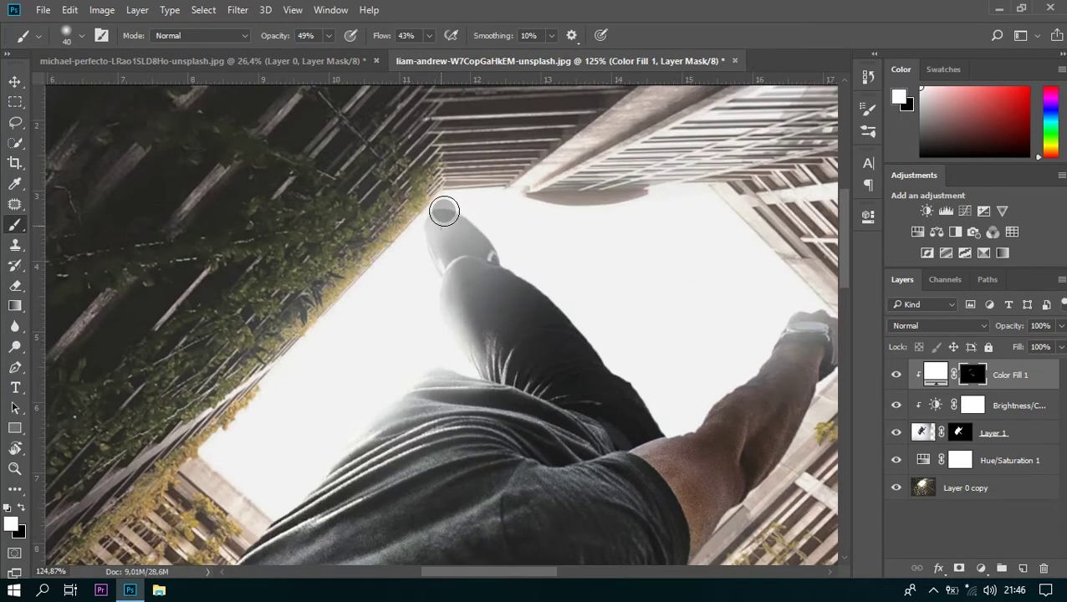
key(x)
mouse_move(679, 421)
mouse_down()
mouse_move(785, 334)
mouse_move(778, 352)
mouse_up()
key(x)
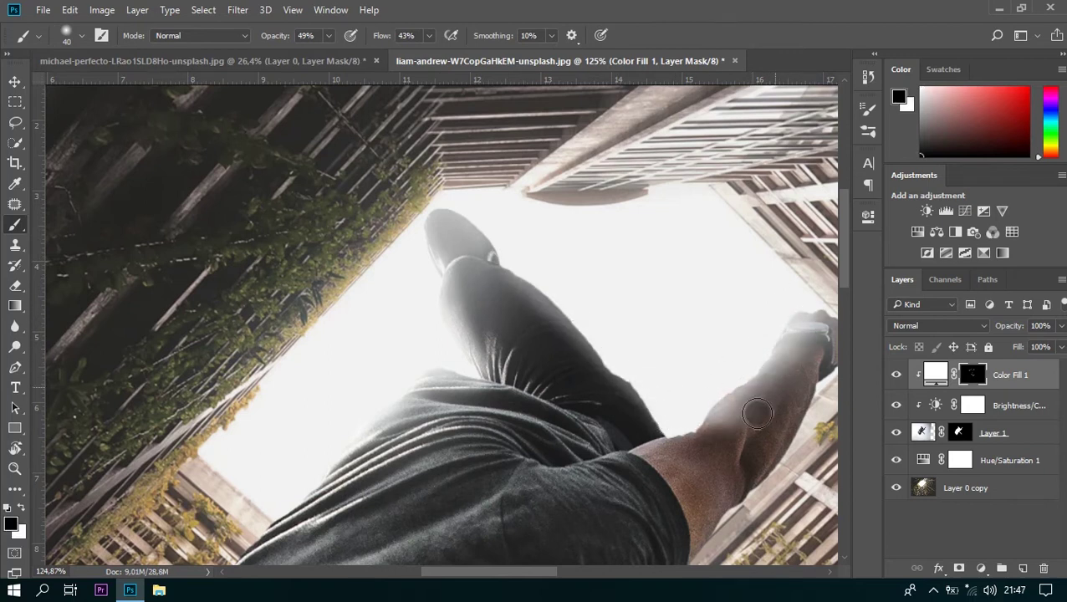
key(x)
Refine the glow on the shoe edge and along the arm, alternating white and black
key(x)
mouse_move(597, 352)
mouse_down()
mouse_move(615, 381)
mouse_move(534, 303)
mouse_move(590, 378)
mouse_move(612, 381)
mouse_up()
scroll(612, 382, down, 3)
scroll(396, 223, up, 4)
key(x)
key(bracketleft)
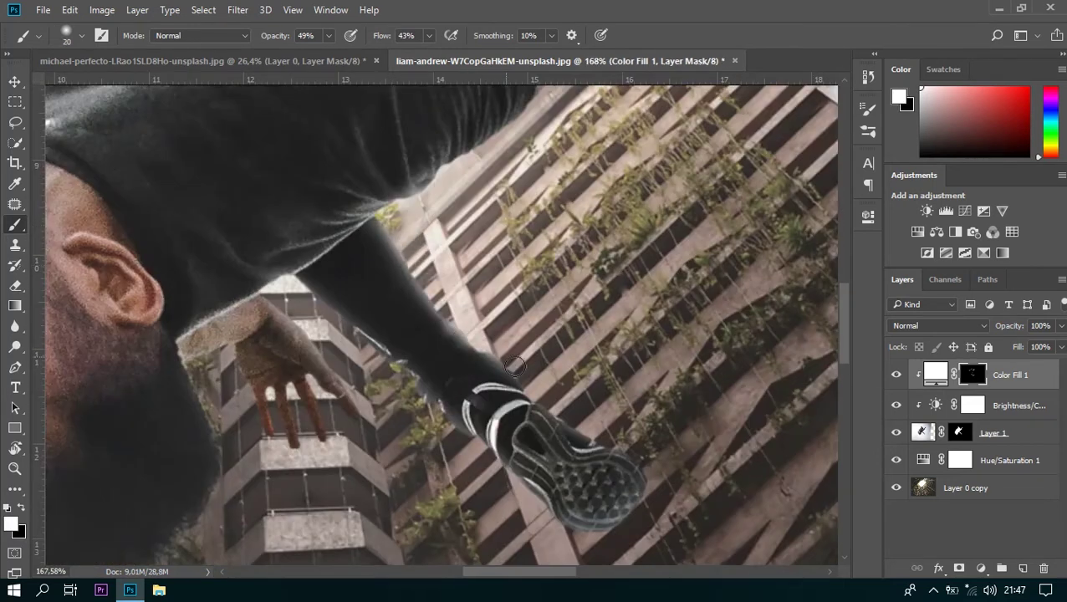
drag(622, 447, 611, 451)
key(x)
mouse_move(407, 247)
mouse_down()
mouse_move(417, 341)
mouse_move(406, 296)
mouse_move(491, 283)
mouse_up()
key(x)
key(x)
mouse_move(404, 284)
mouse_down()
mouse_move(489, 352)
mouse_move(445, 298)
mouse_up()
key(x)
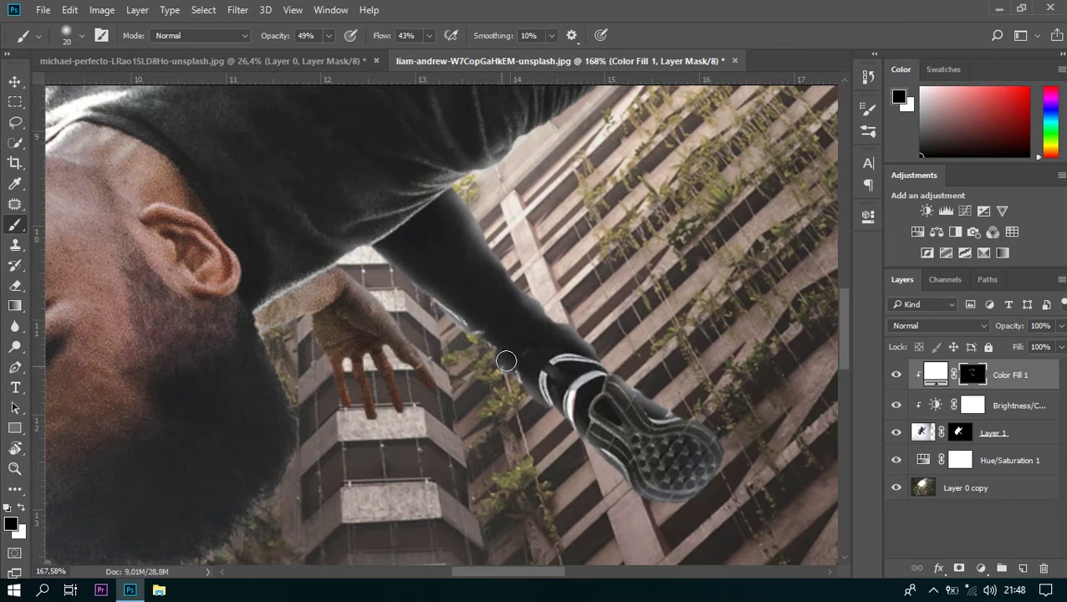
scroll(506, 360, down, 5)
scroll(343, 237, up, 5)
Paint light along the shoulder edge, then add a new empty Layer 2
key(x)
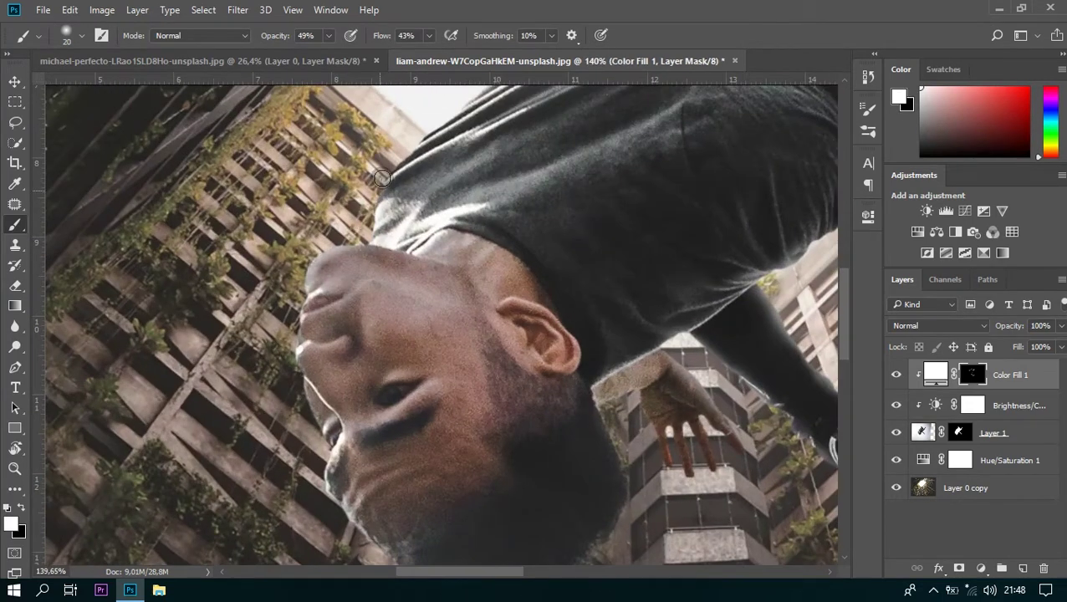
key(x)
drag(380, 177, 353, 257)
mouse_move(393, 207)
mouse_down()
mouse_move(535, 125)
mouse_move(417, 211)
mouse_up()
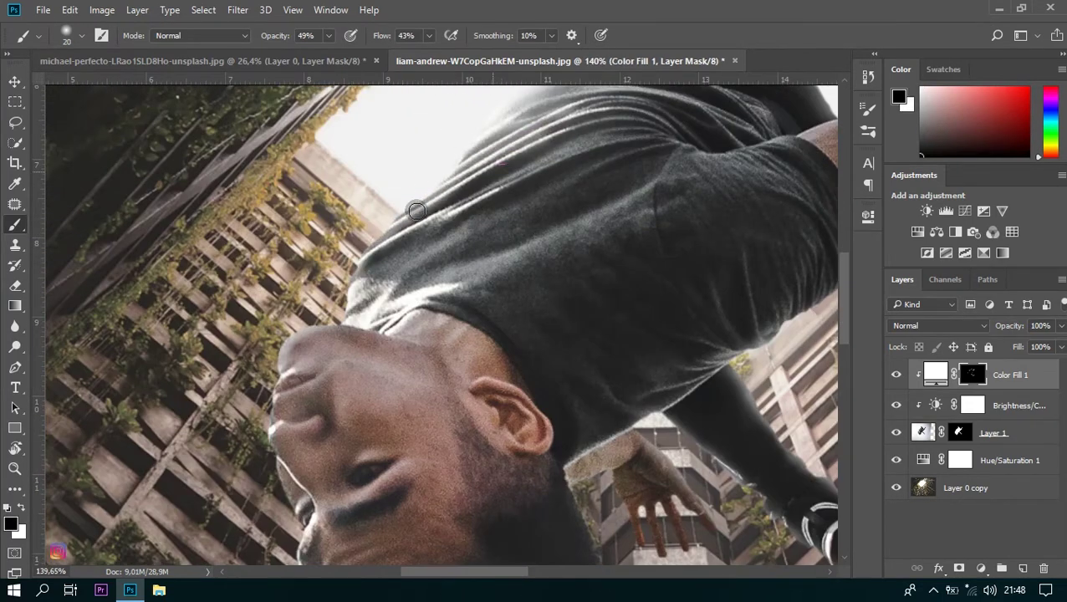
scroll(316, 356, down, 4)
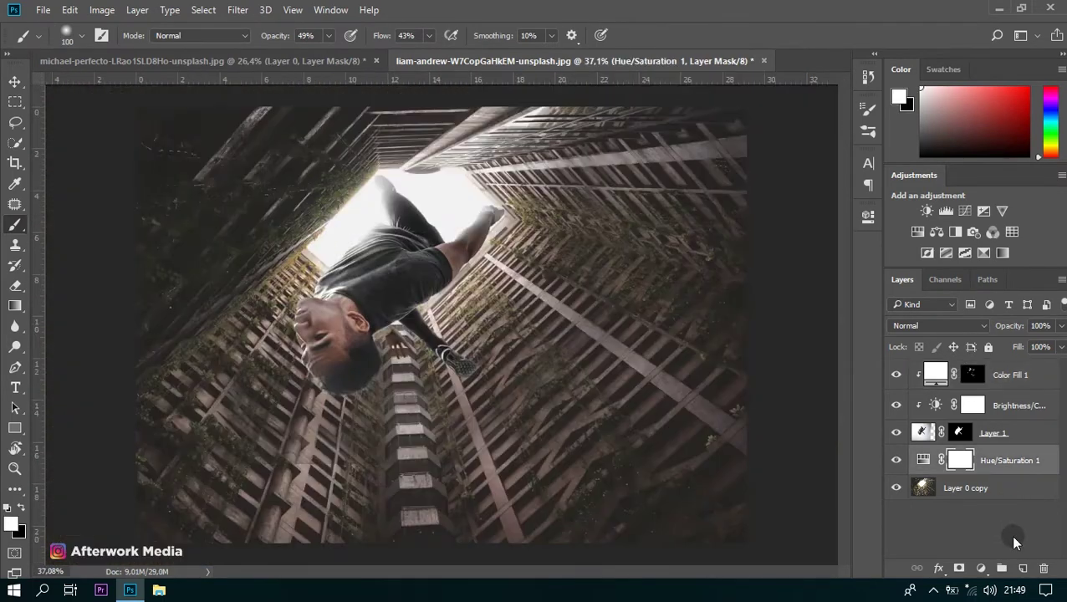
click(1019, 571)
key(x)
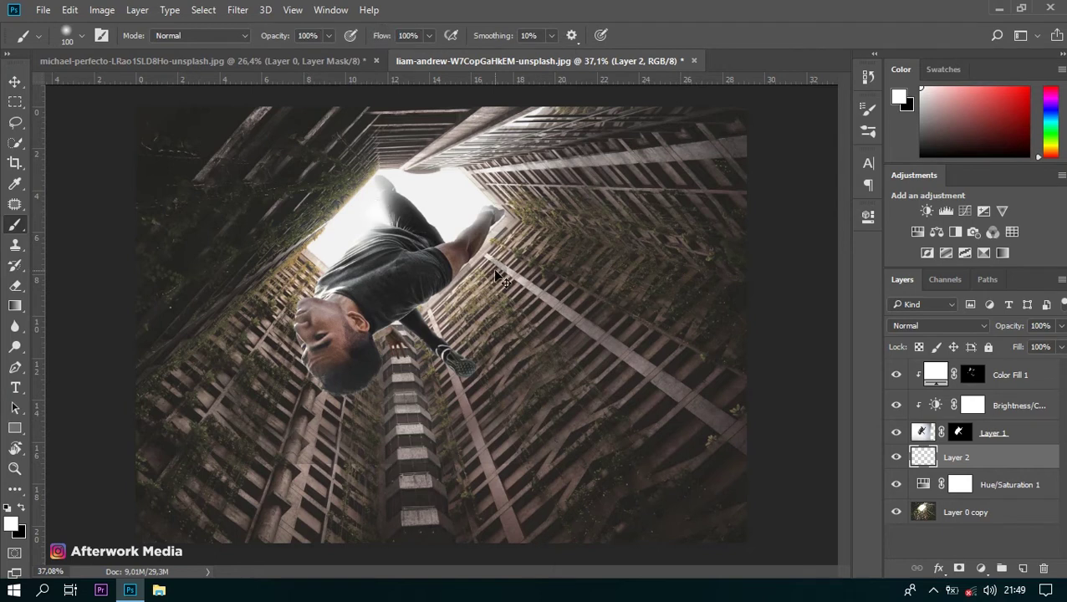
Scale up, stretch and reposition the glow across the tunnel with Free Transform
key(ctrl+t)
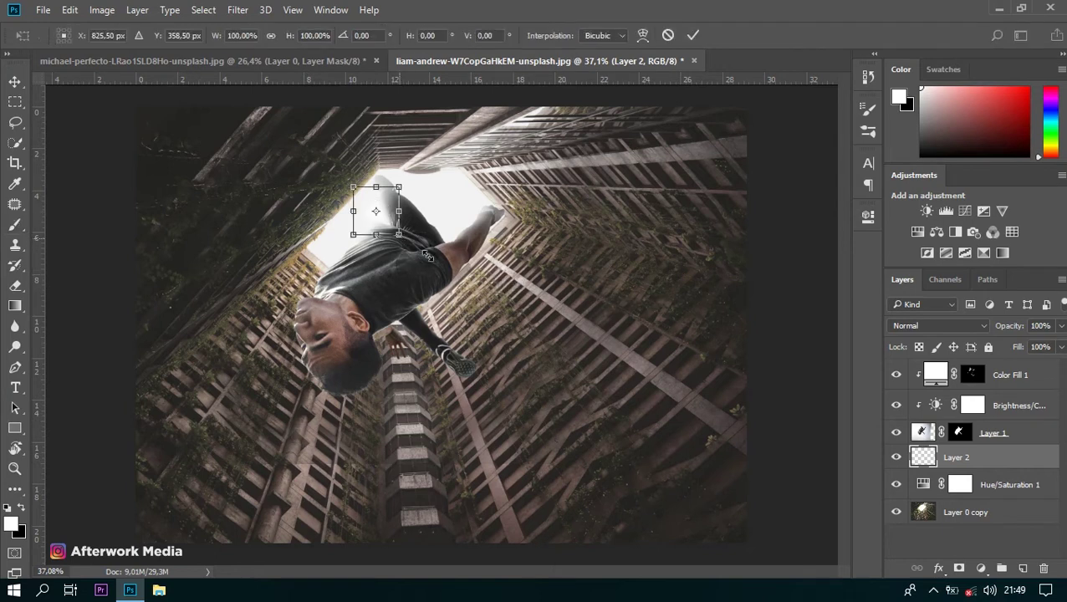
drag(427, 255, 635, 359)
mouse_move(347, 182)
mouse_down()
mouse_move(378, 308)
mouse_move(383, 249)
mouse_up()
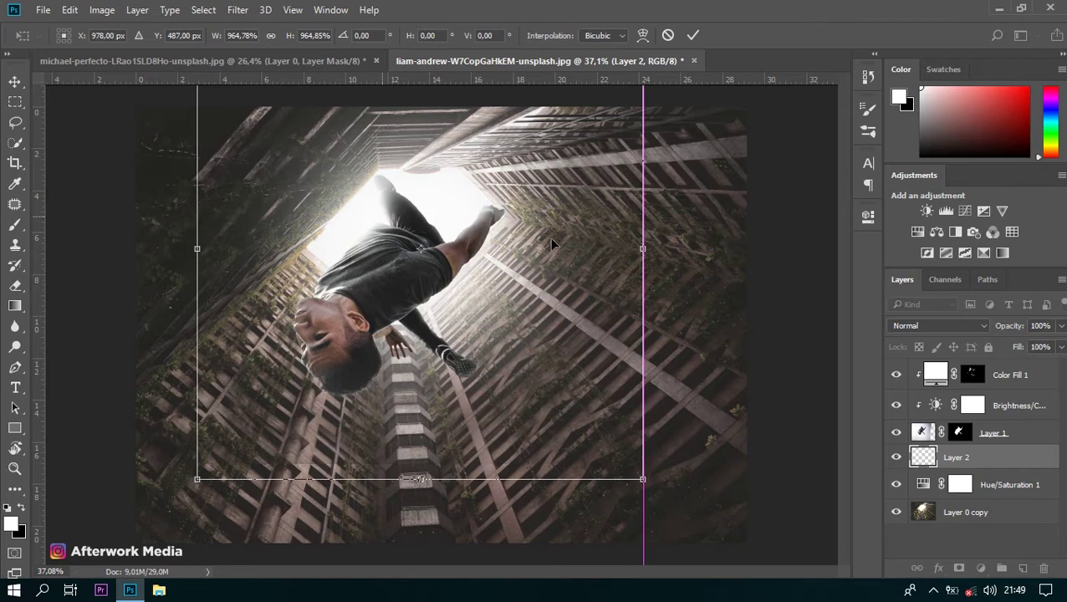
drag(639, 248, 755, 250)
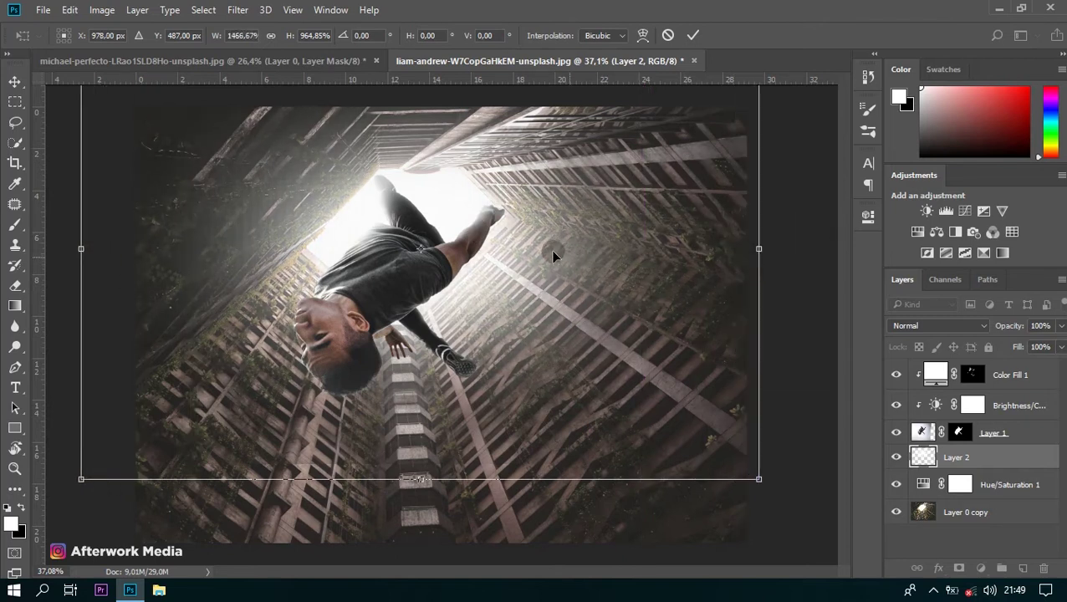
drag(553, 258, 551, 240)
key(Return)
key(b)
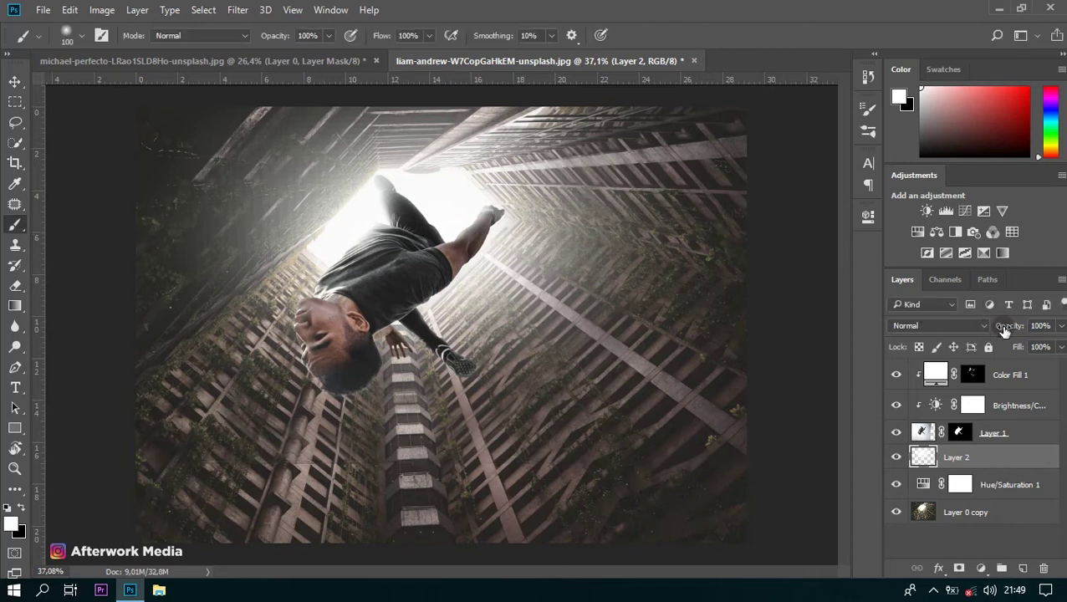
Lower the glow layer to 58% opacity and toggle its visibility to compare
drag(1003, 332, 971, 324)
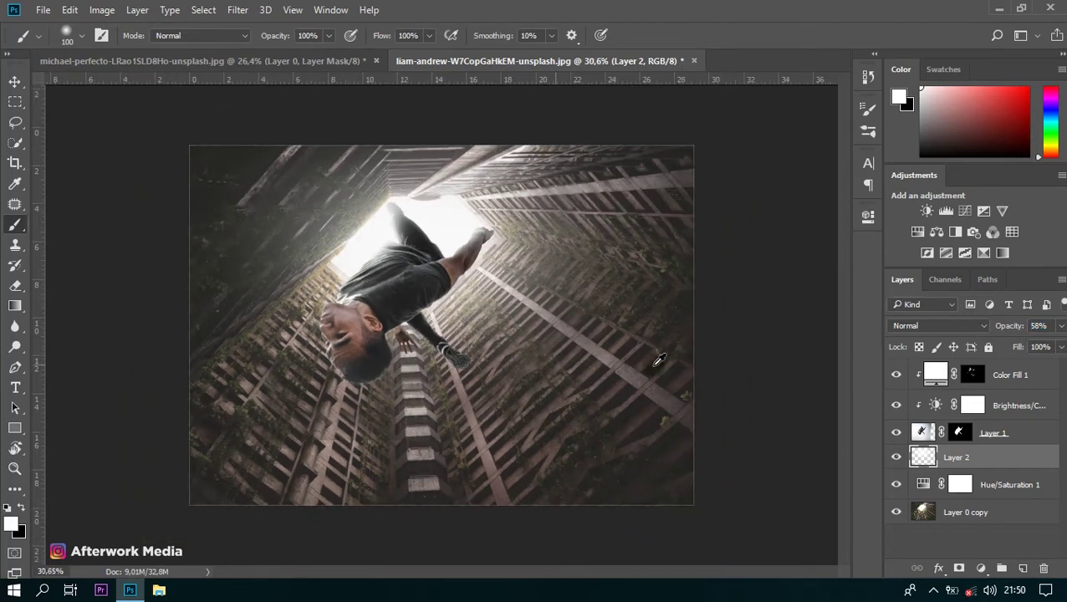
click(897, 457)
click(897, 458)
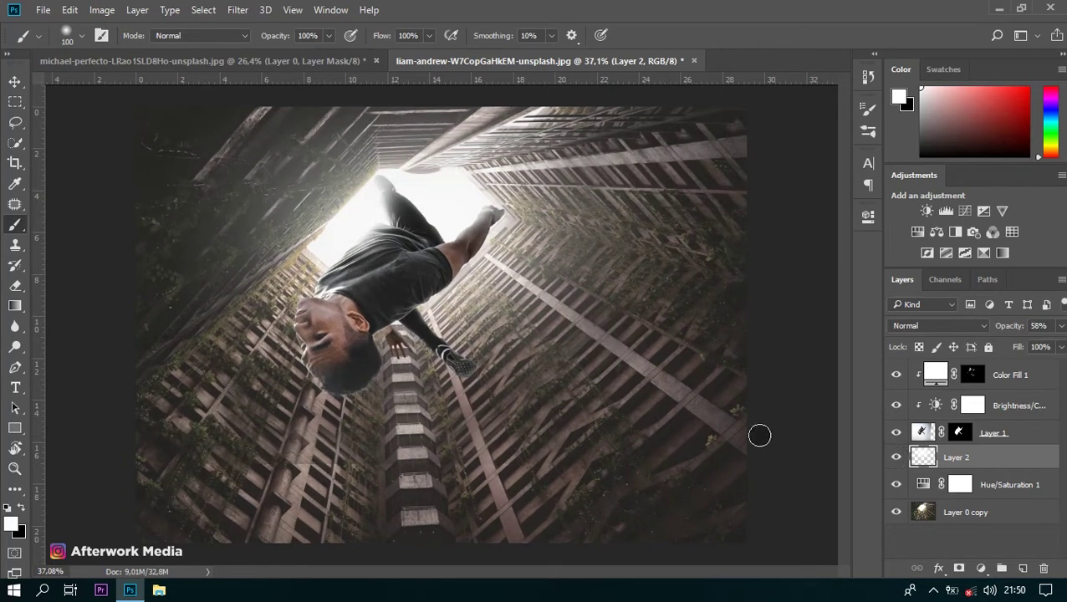
scroll(442, 315, up, 3)
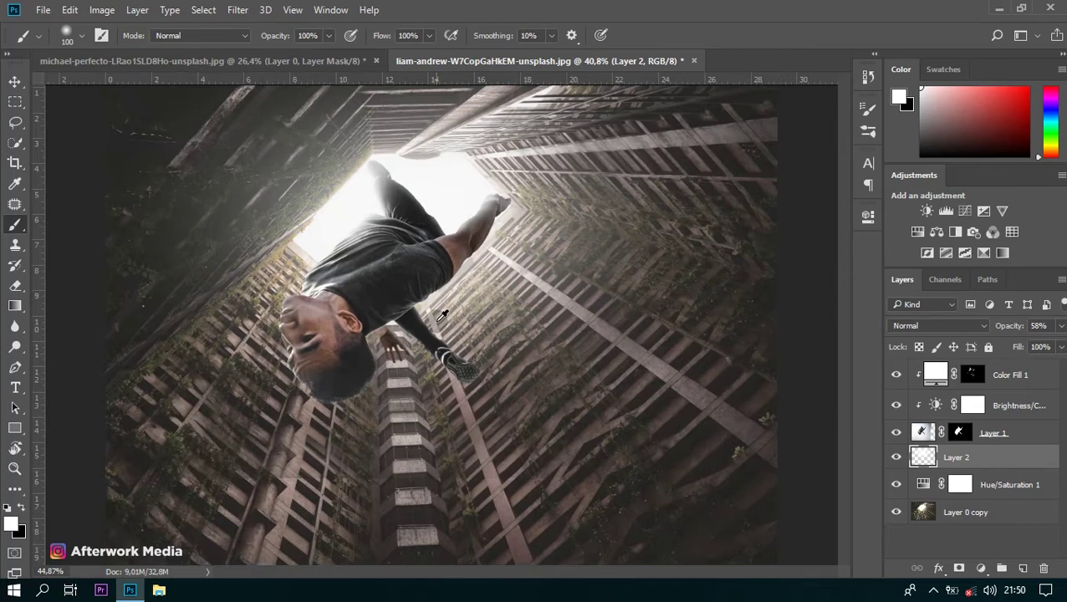
scroll(442, 315, down, 3)
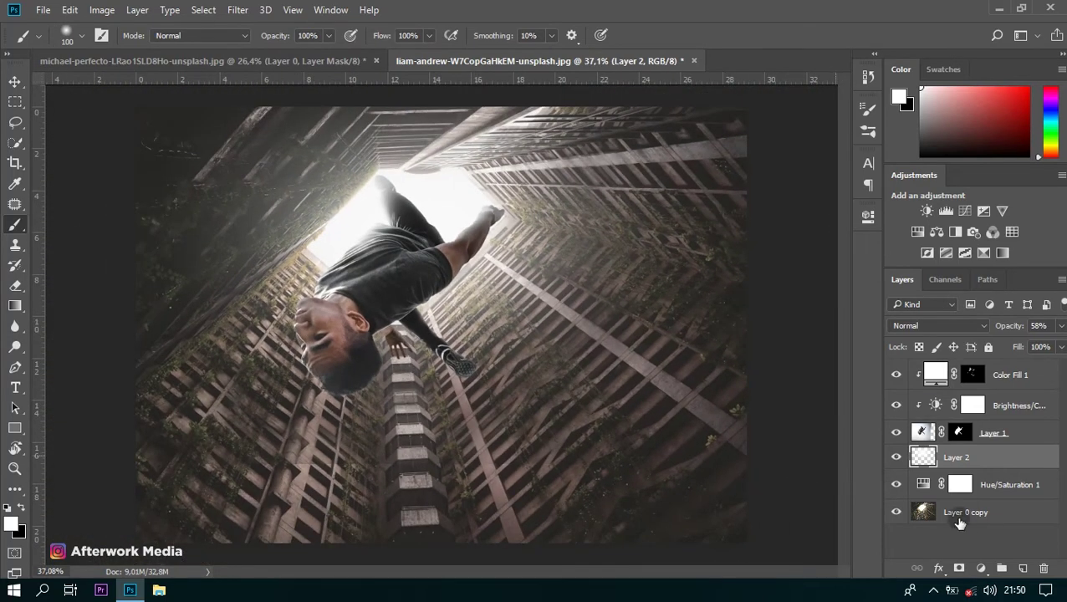
click(1004, 520)
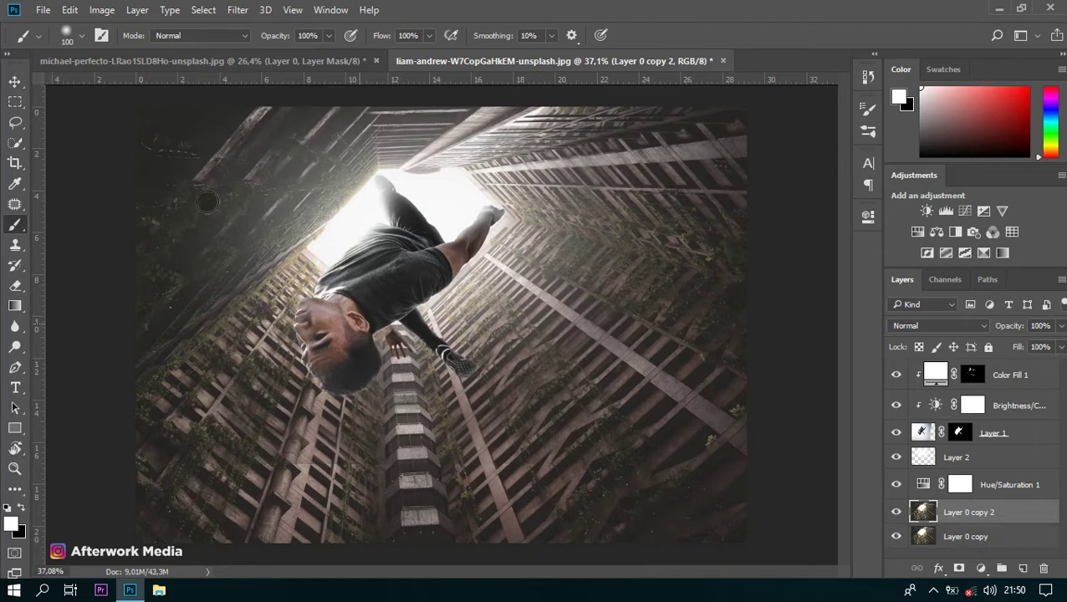
Apply a Motion Blur of 75° angle and 50-pixel distance to Layer 0 copy 2
click(238, 10)
mouse_move(246, 183)
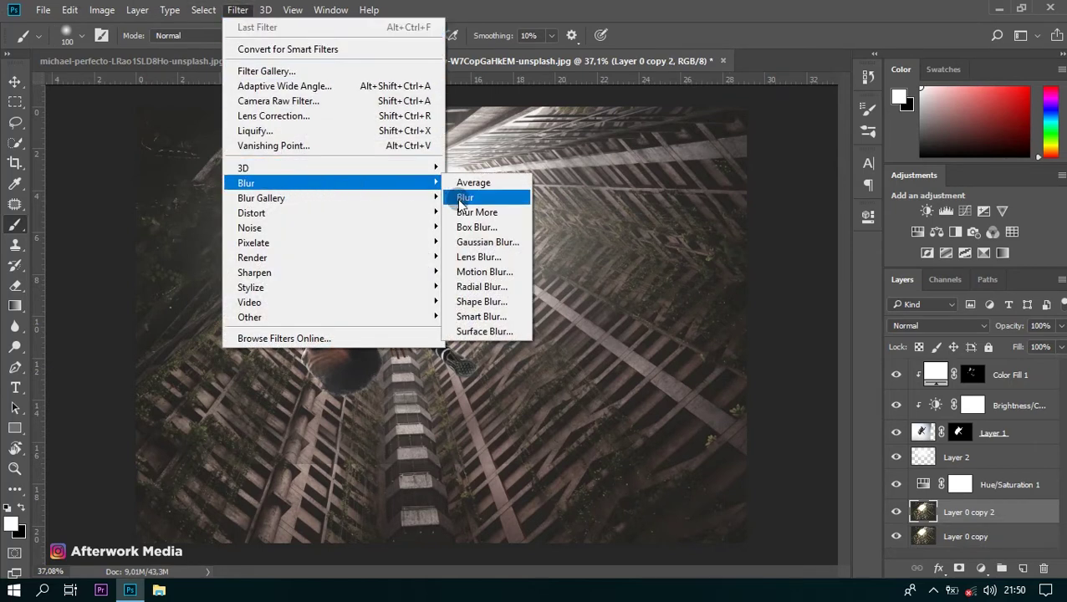
click(481, 272)
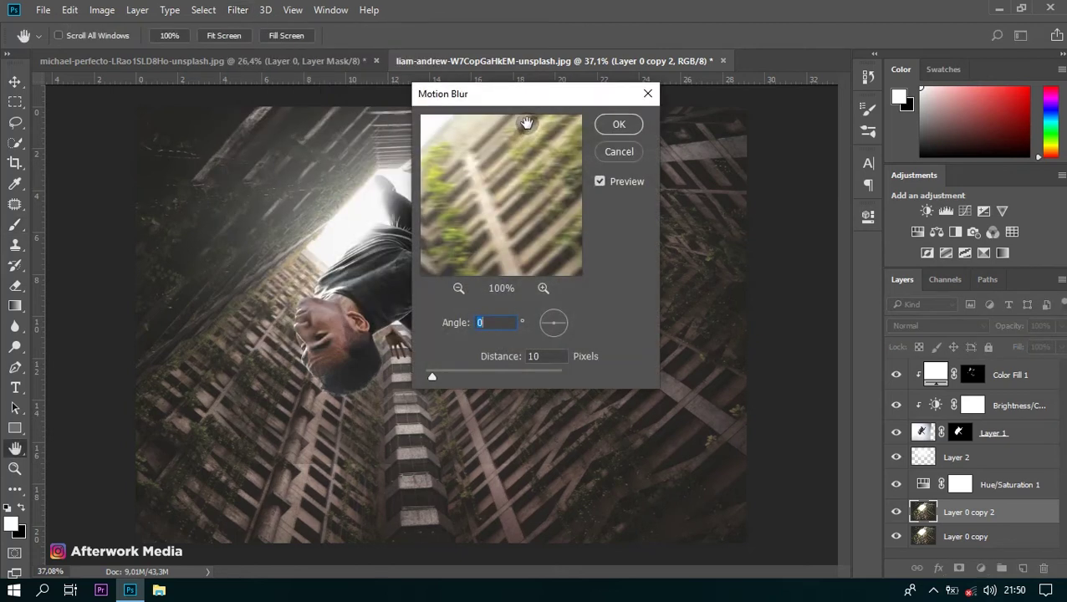
drag(570, 107, 739, 99)
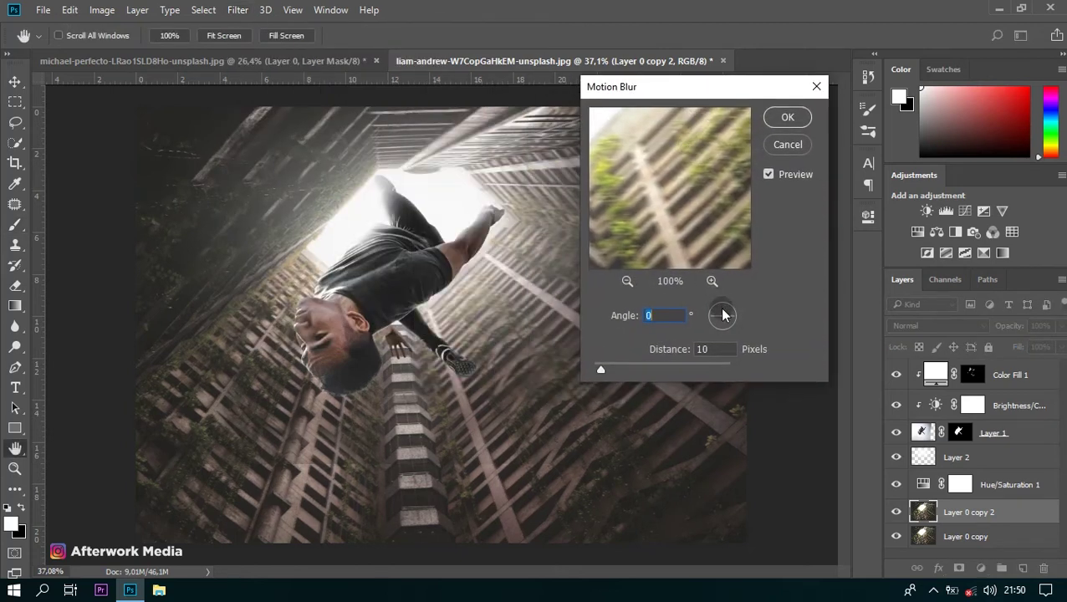
drag(730, 314, 730, 307)
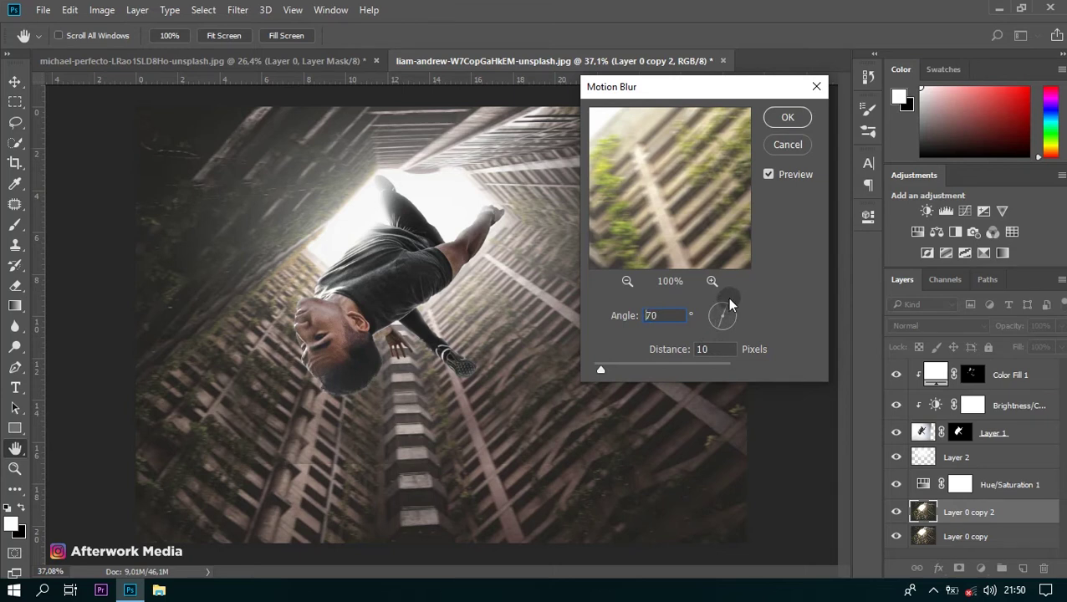
drag(600, 370, 628, 369)
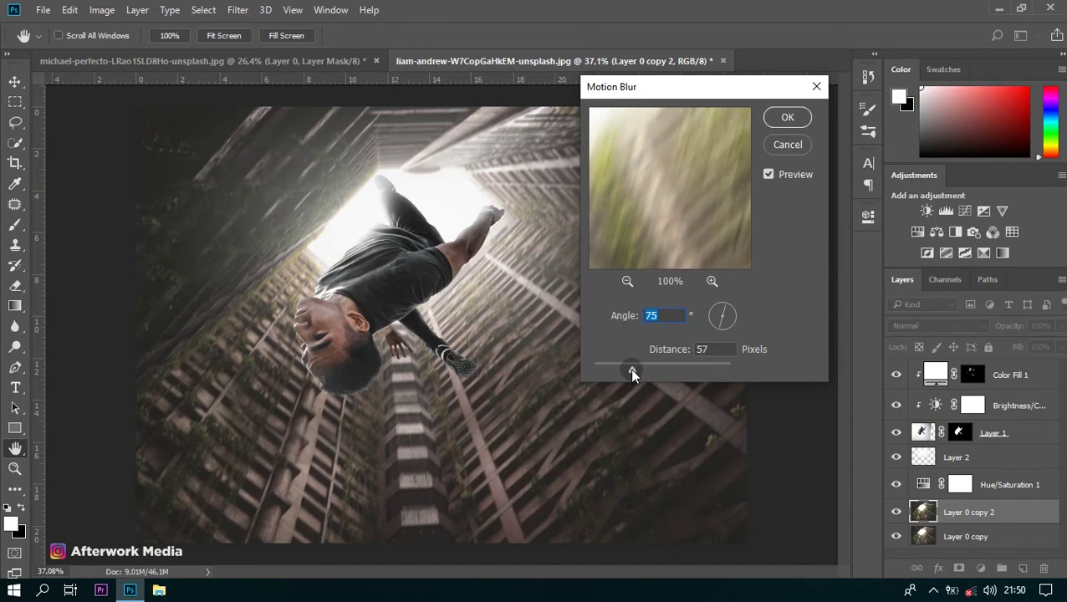
drag(629, 370, 632, 371)
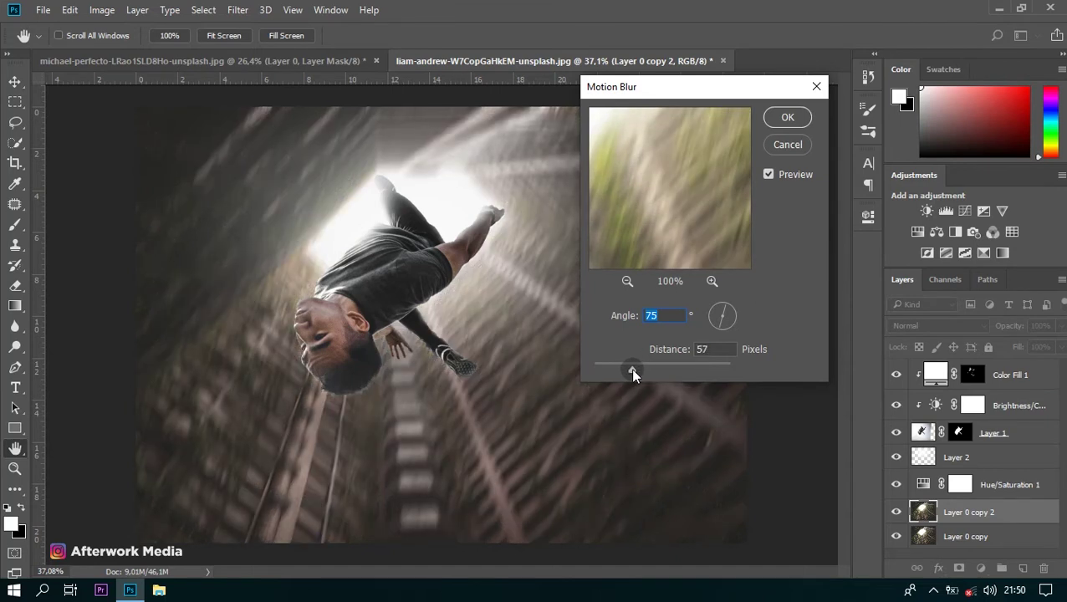
click(798, 122)
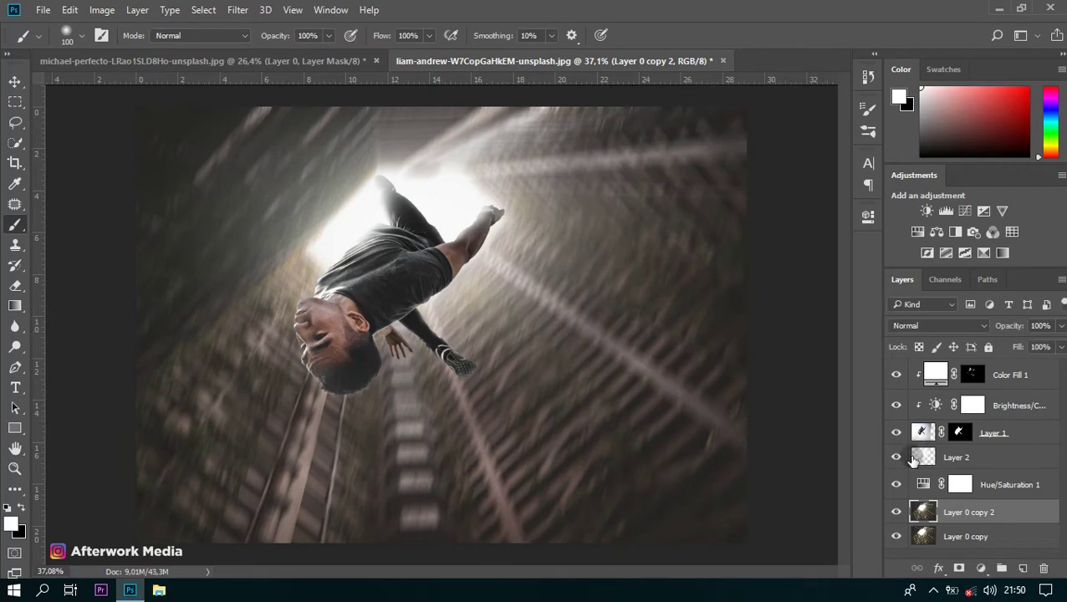
Mask the blurred layer and paint black with a large brush to restore sharpness along the bottom
click(959, 568)
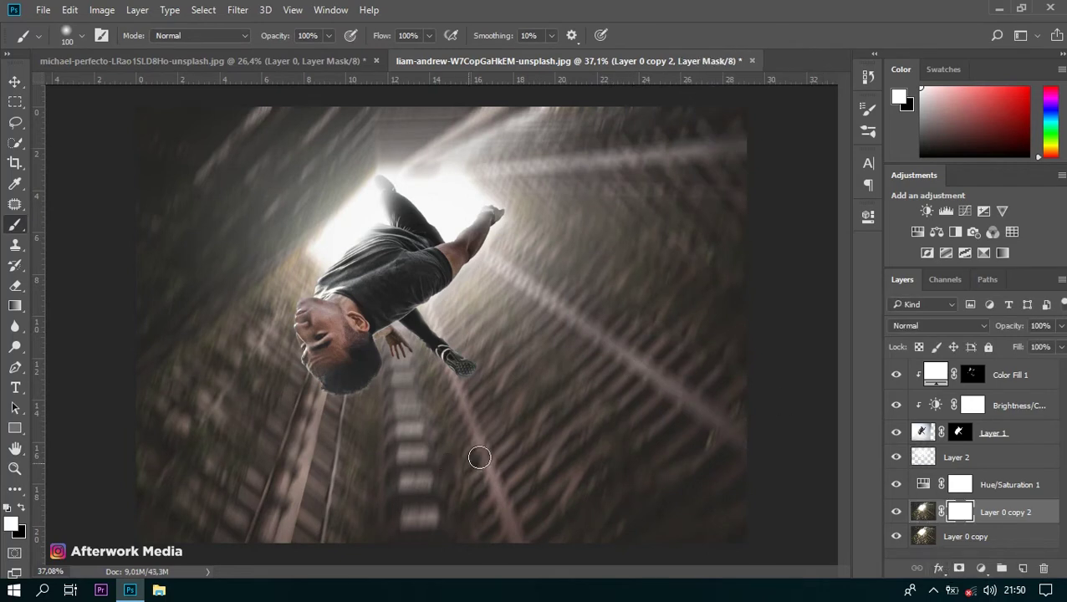
key(bracketright)
key(bracketright)
key(bracketright)
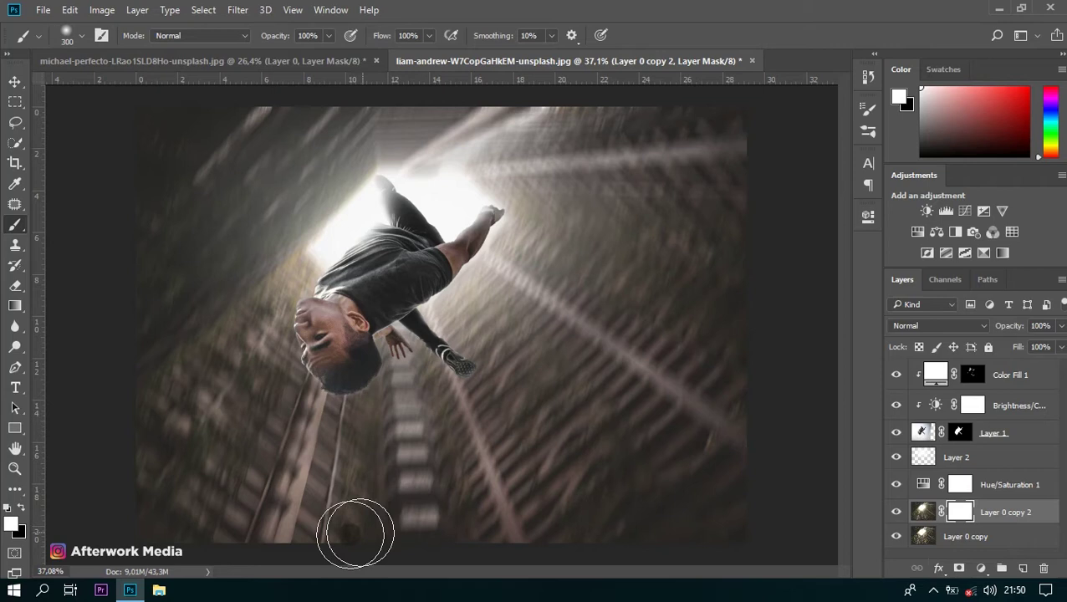
scroll(317, 425, down, 1)
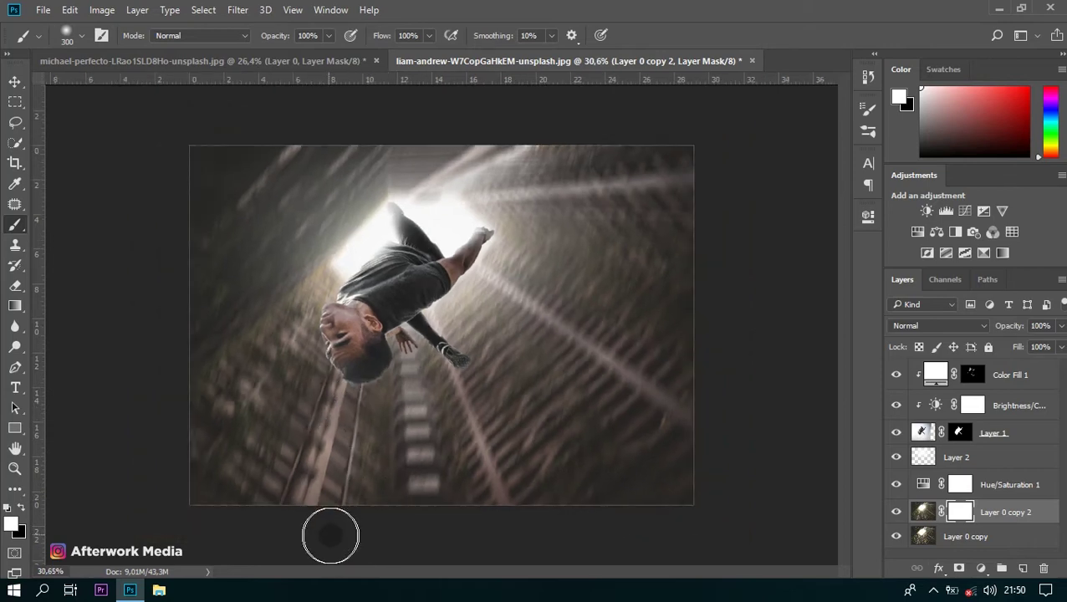
key(x)
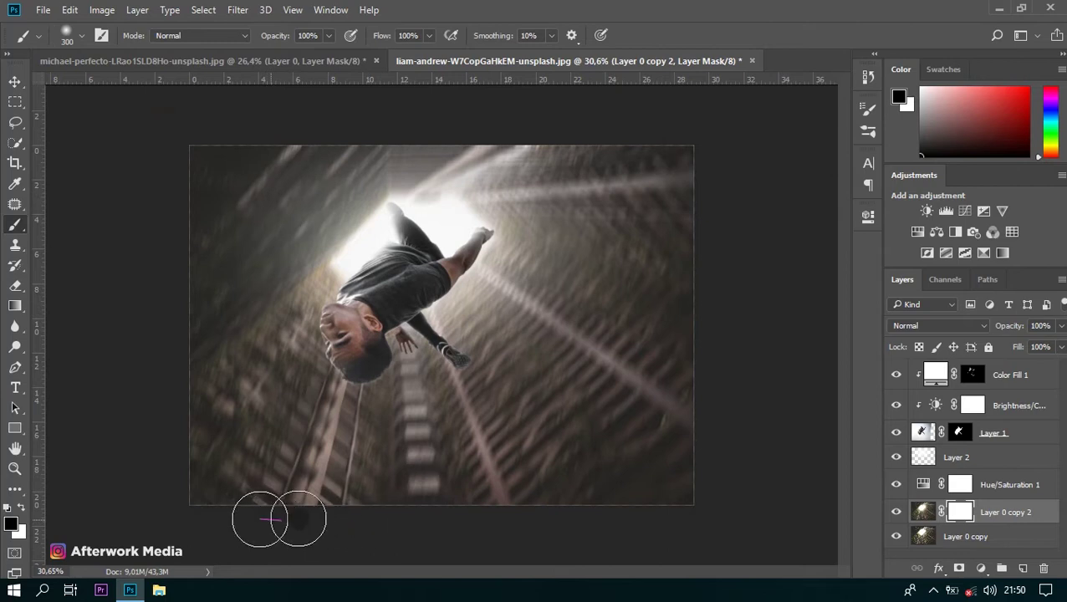
mouse_move(269, 514)
mouse_down()
mouse_move(656, 520)
mouse_move(159, 493)
mouse_move(492, 530)
mouse_move(605, 529)
mouse_move(331, 521)
mouse_up()
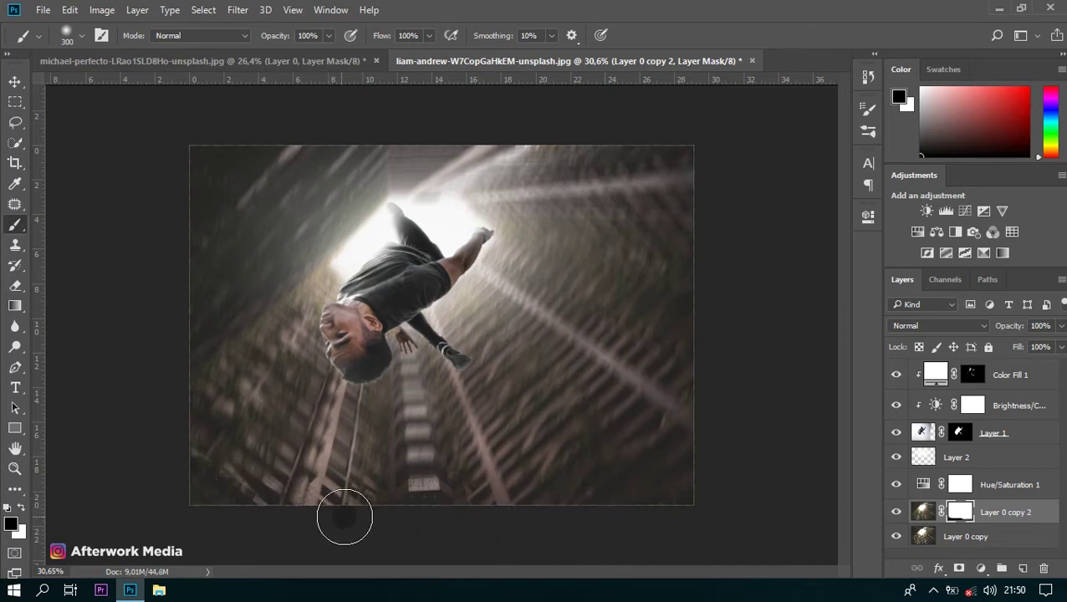
key(bracketright)
key(bracketright)
key(bracketright)
key(bracketright)
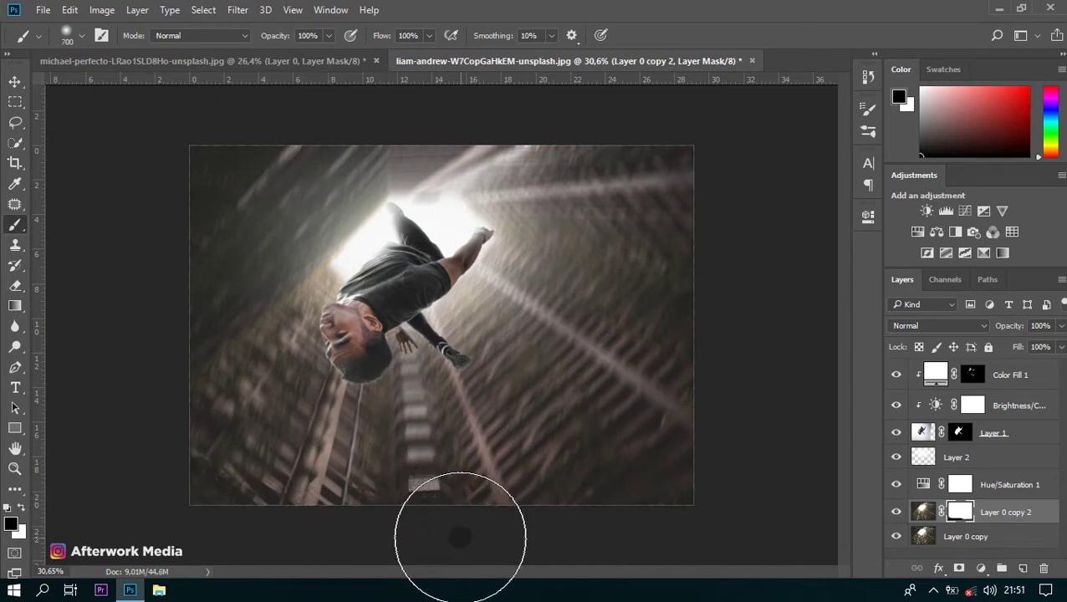
mouse_move(129, 523)
mouse_down()
mouse_move(626, 537)
mouse_move(310, 505)
mouse_move(209, 470)
mouse_move(147, 406)
mouse_move(96, 453)
mouse_move(357, 535)
mouse_move(269, 505)
mouse_move(167, 510)
mouse_up()
Paint blur back in at lower left and reveal sharp texture at the bottom-right
key(x)
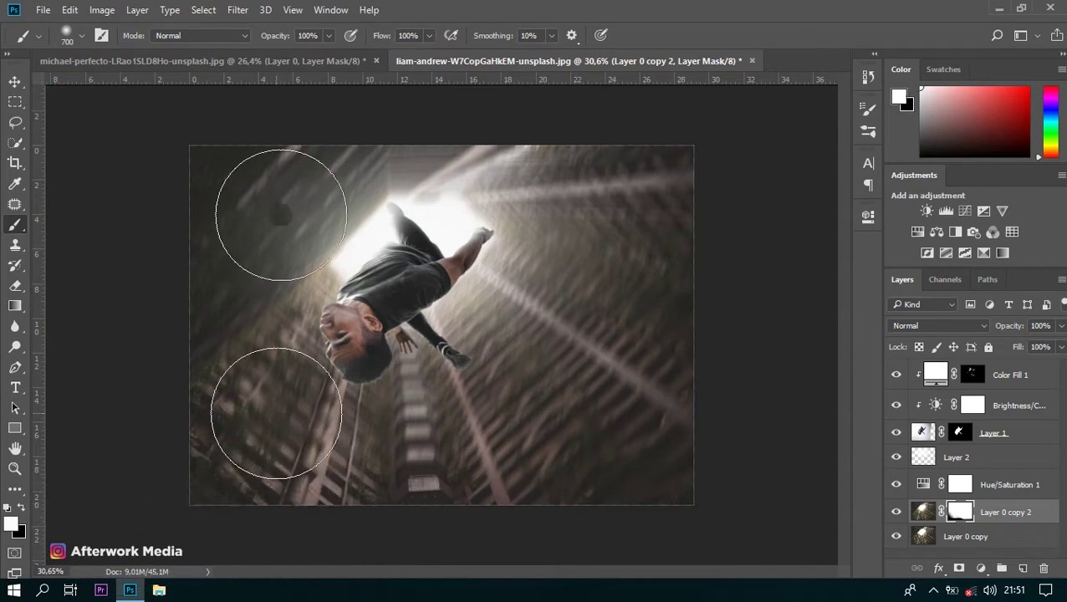
text(46)
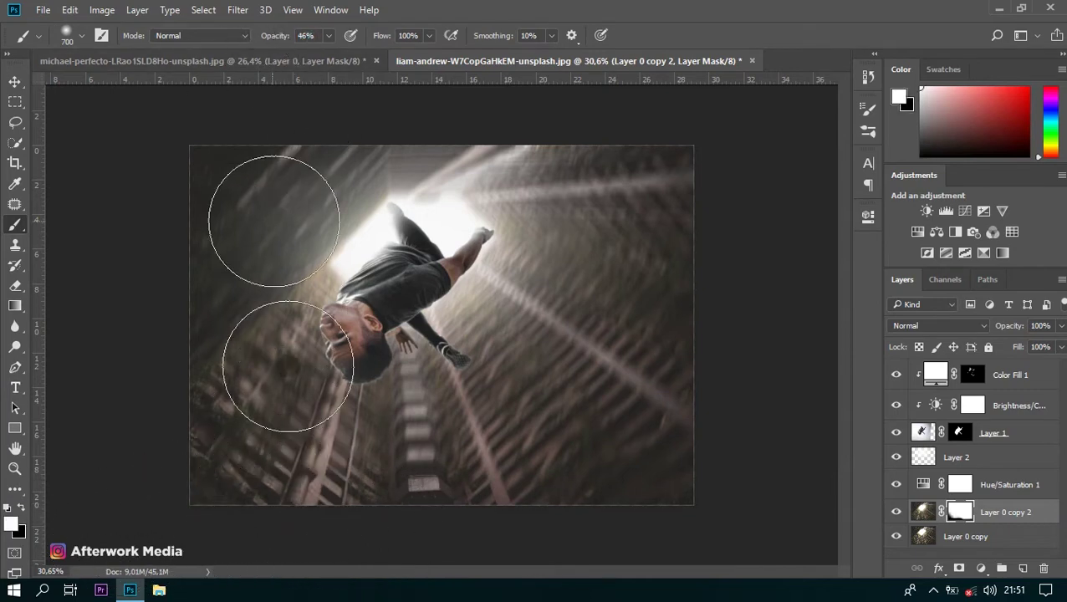
mouse_move(320, 488)
mouse_down()
mouse_move(210, 448)
mouse_move(495, 508)
mouse_move(298, 481)
mouse_move(244, 454)
mouse_move(190, 381)
mouse_move(171, 273)
mouse_move(179, 298)
mouse_move(159, 464)
mouse_up()
key(x)
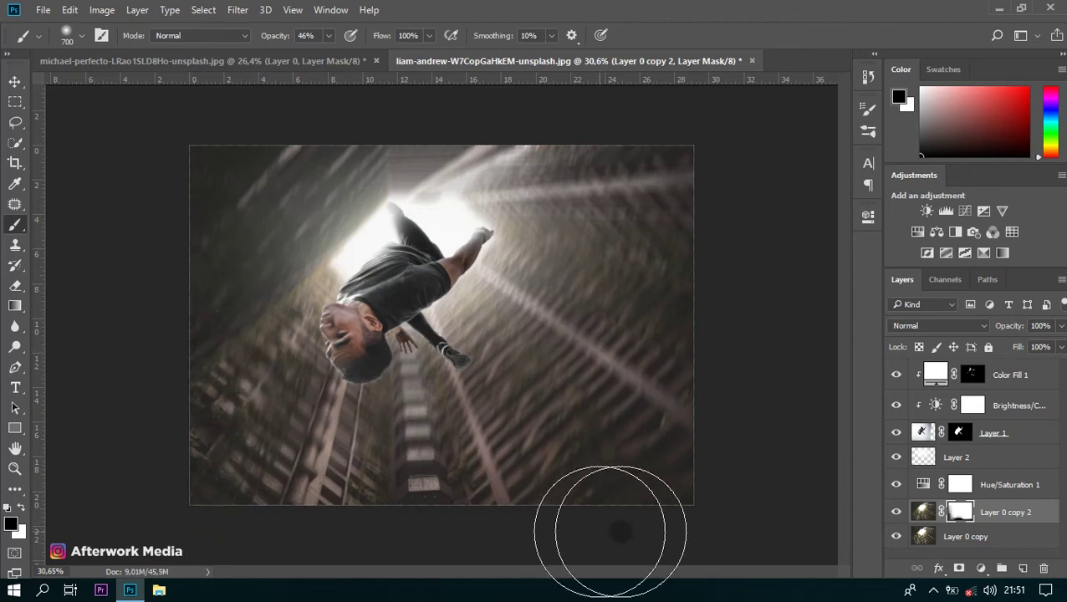
mouse_move(696, 465)
mouse_down()
mouse_move(682, 414)
mouse_move(669, 544)
mouse_move(506, 505)
mouse_move(594, 538)
mouse_up()
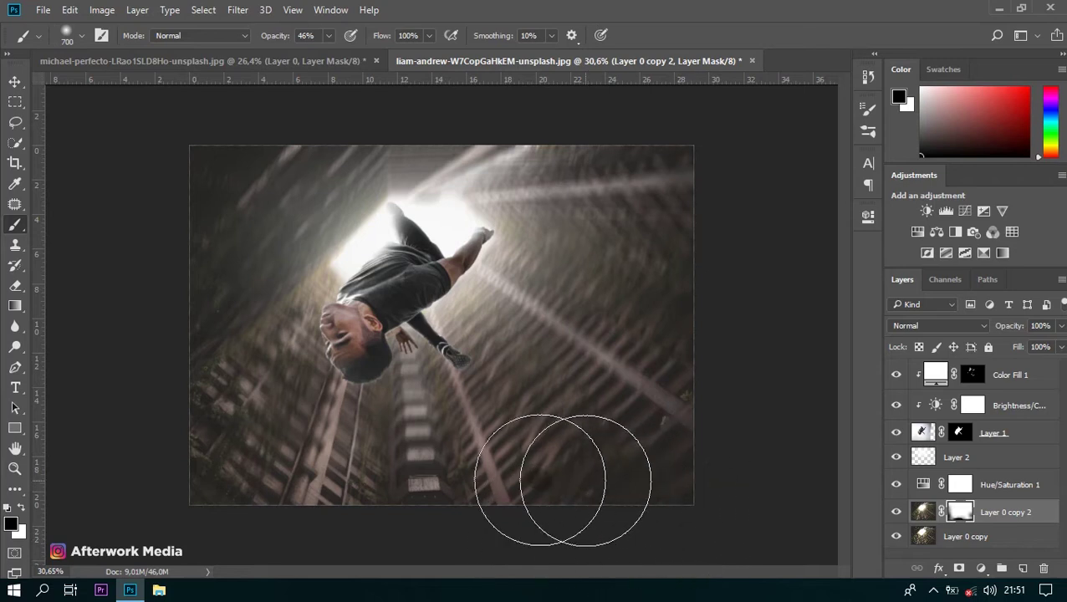
key(x)
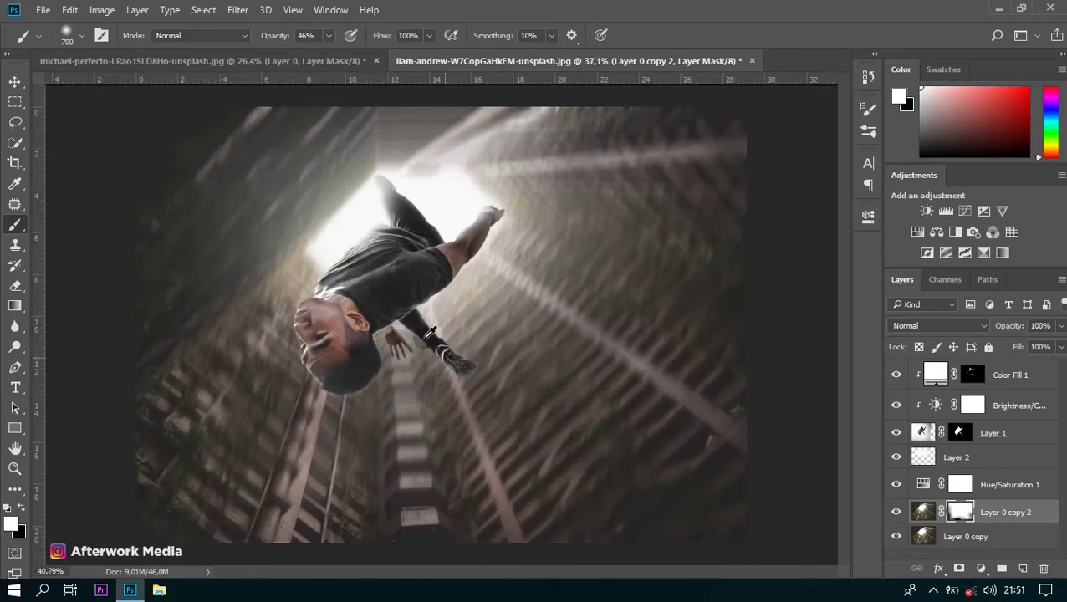
scroll(464, 371, up, 2)
scroll(452, 335, up, 1)
scroll(410, 199, up, 1)
scroll(409, 198, up, 1)
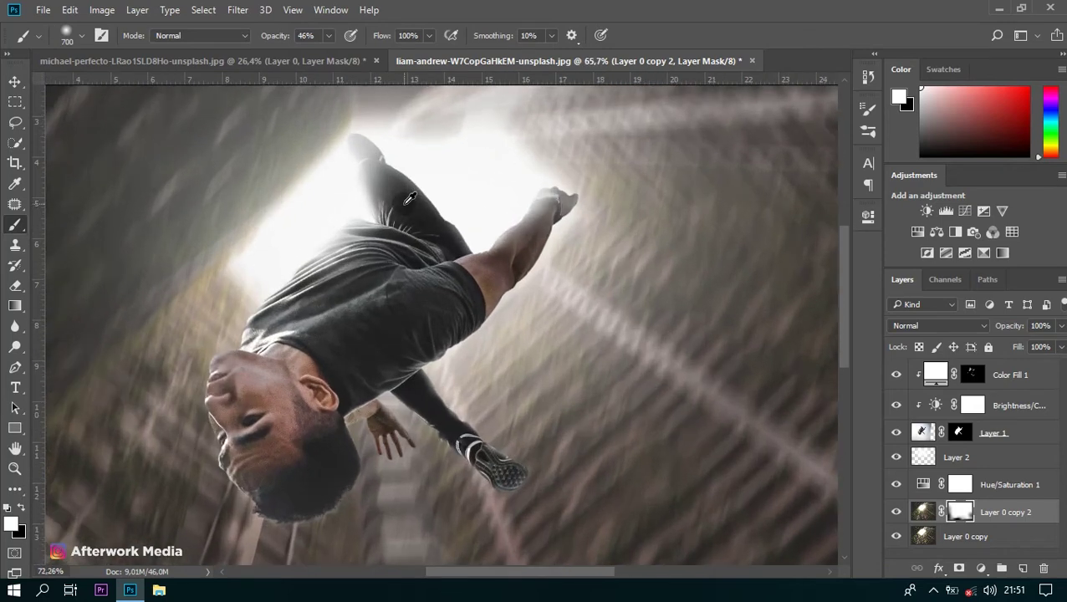
scroll(377, 235, up, 1)
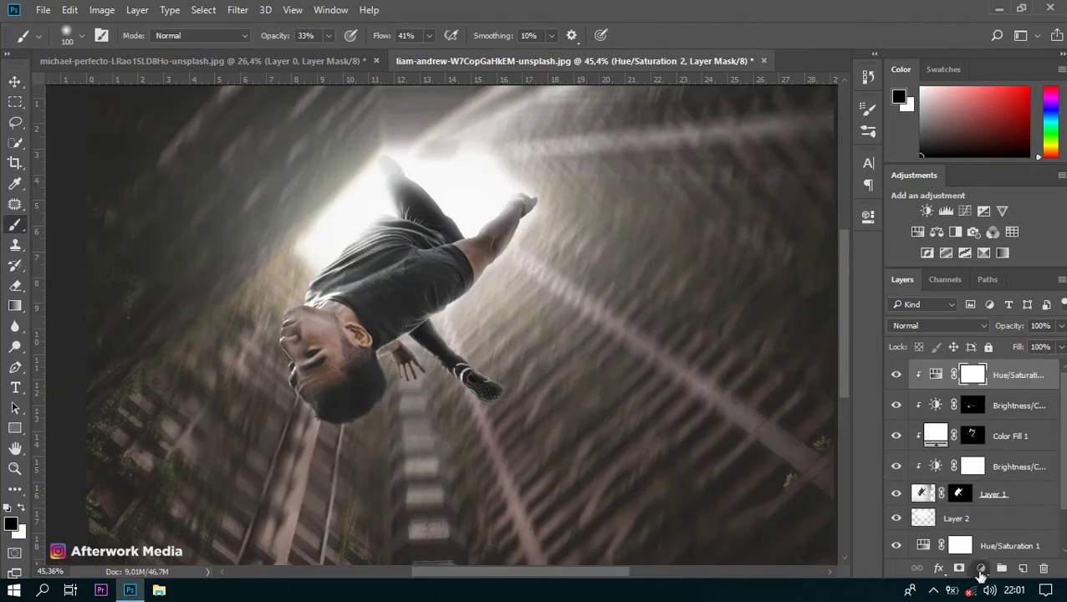
click(980, 572)
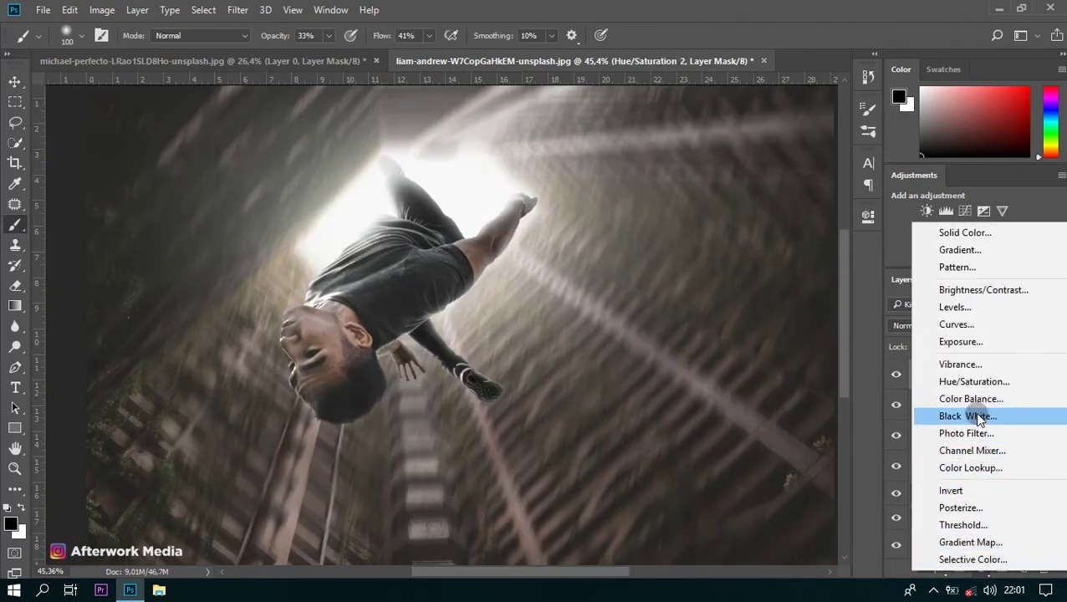
Add a clipped Exposure adjustment with exposure +1.00 and gamma 0.94
click(966, 341)
click(733, 476)
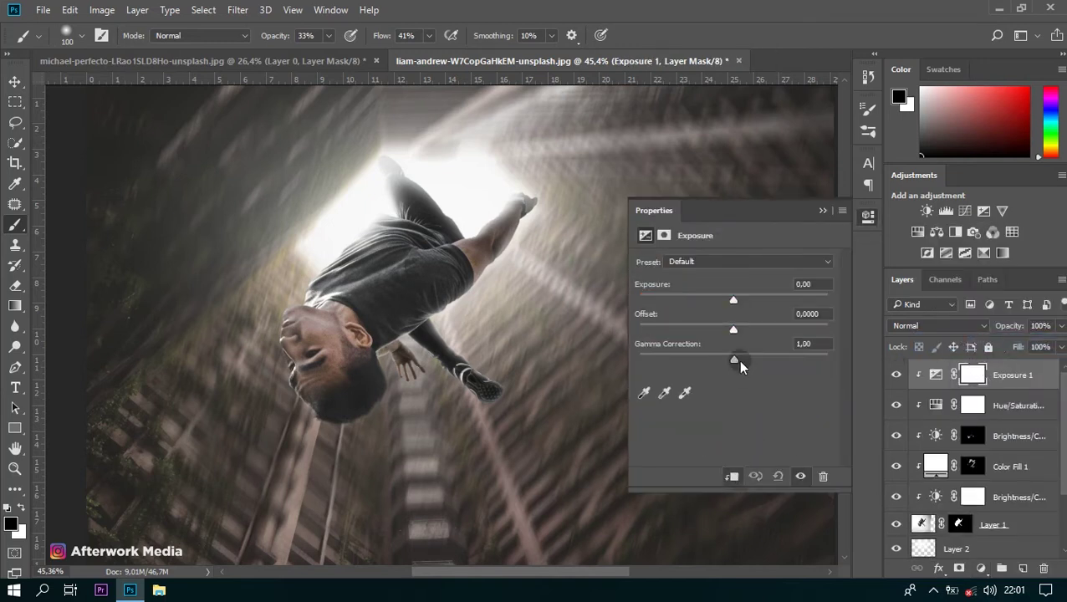
drag(733, 298, 746, 300)
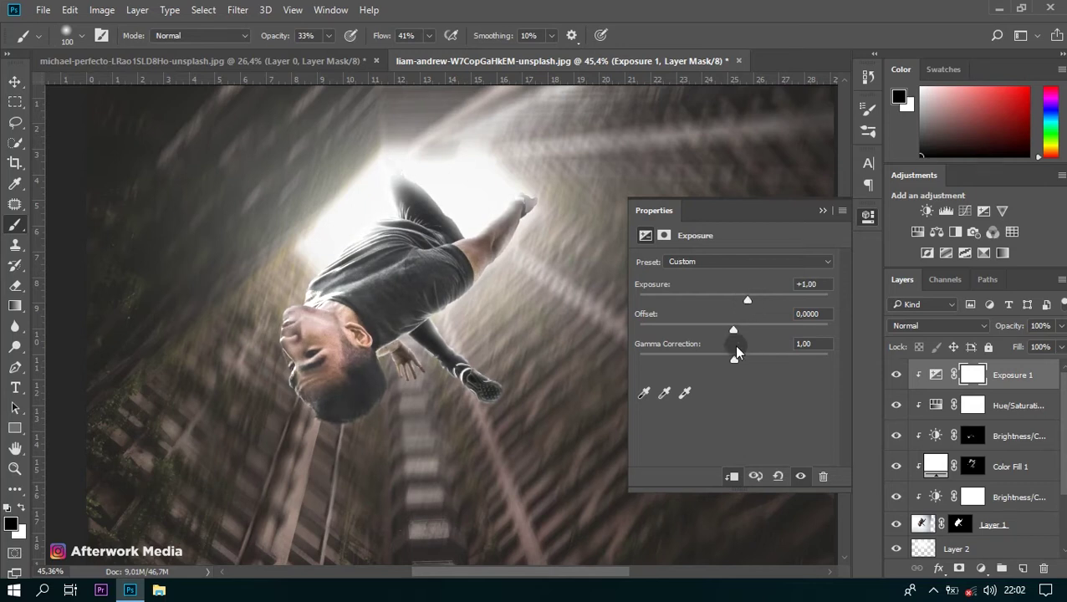
drag(726, 363, 737, 359)
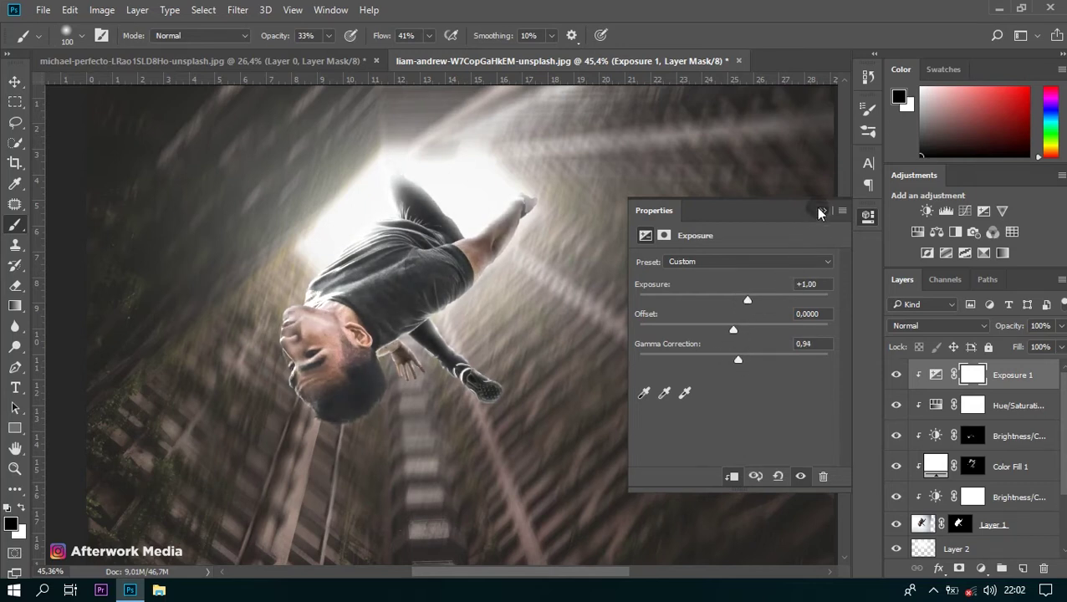
click(822, 210)
scroll(586, 305, down, 2)
scroll(568, 326, up, 1)
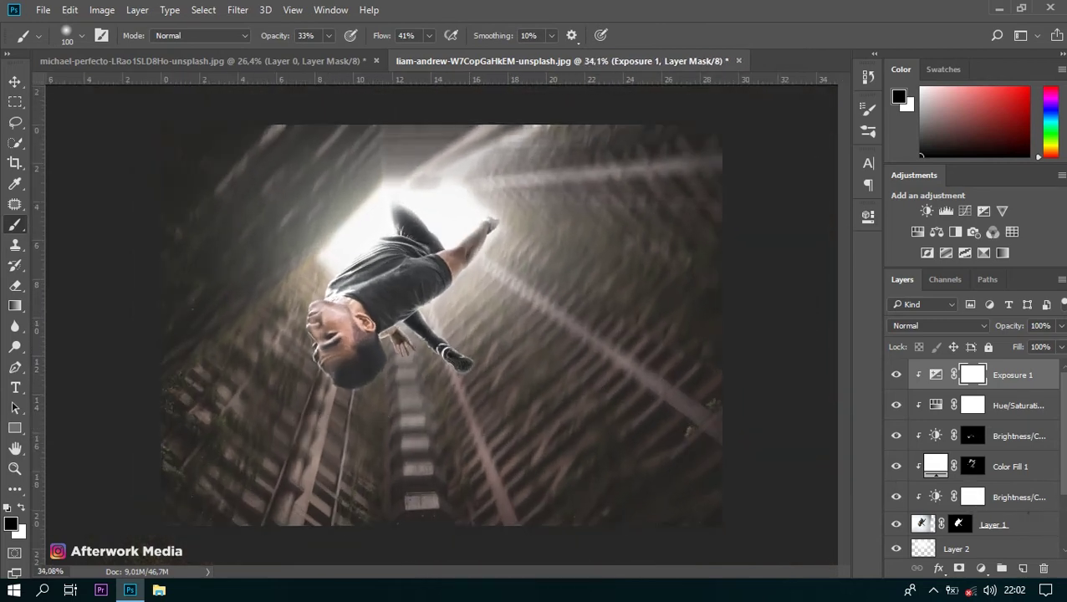
scroll(1055, 471, down, 2)
scroll(1055, 471, down, 1)
click(1001, 524)
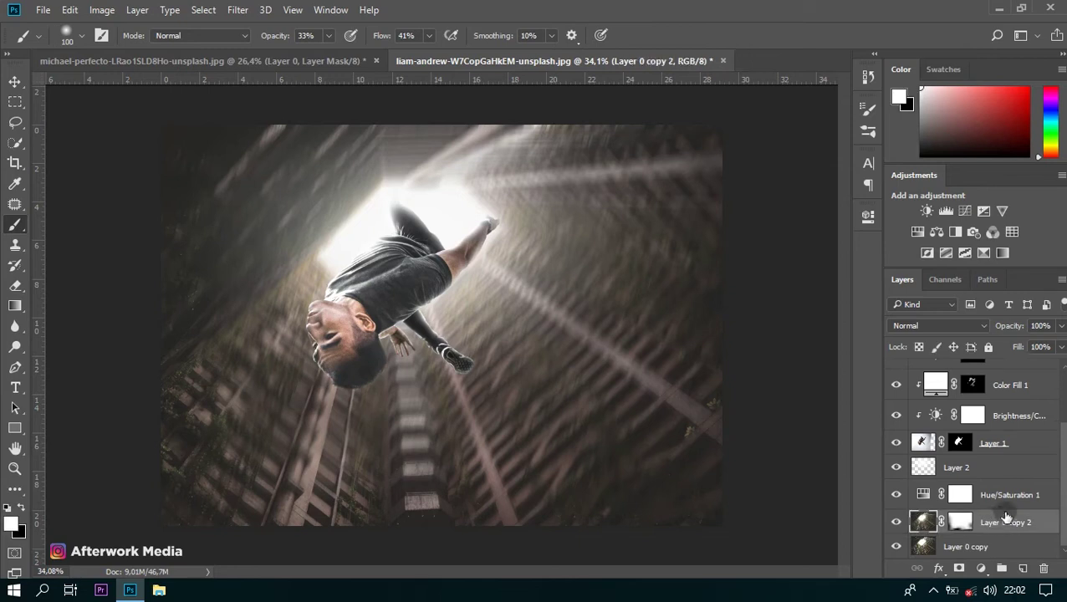
Add a clipped Color Balance above Hue/Saturation 1 with midtones -31, -18, -2
click(1008, 497)
click(981, 568)
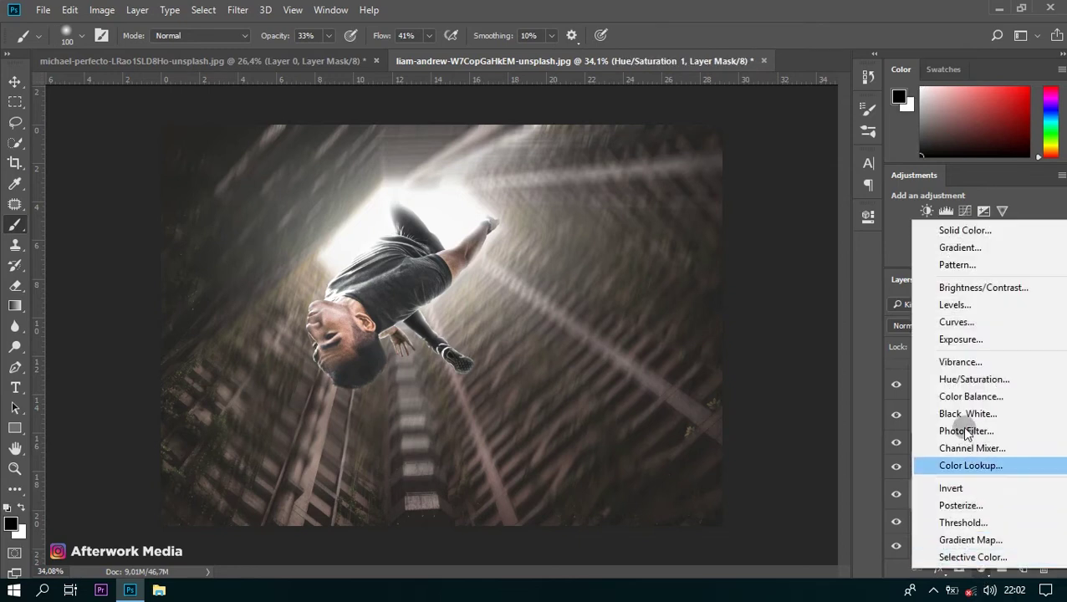
click(970, 397)
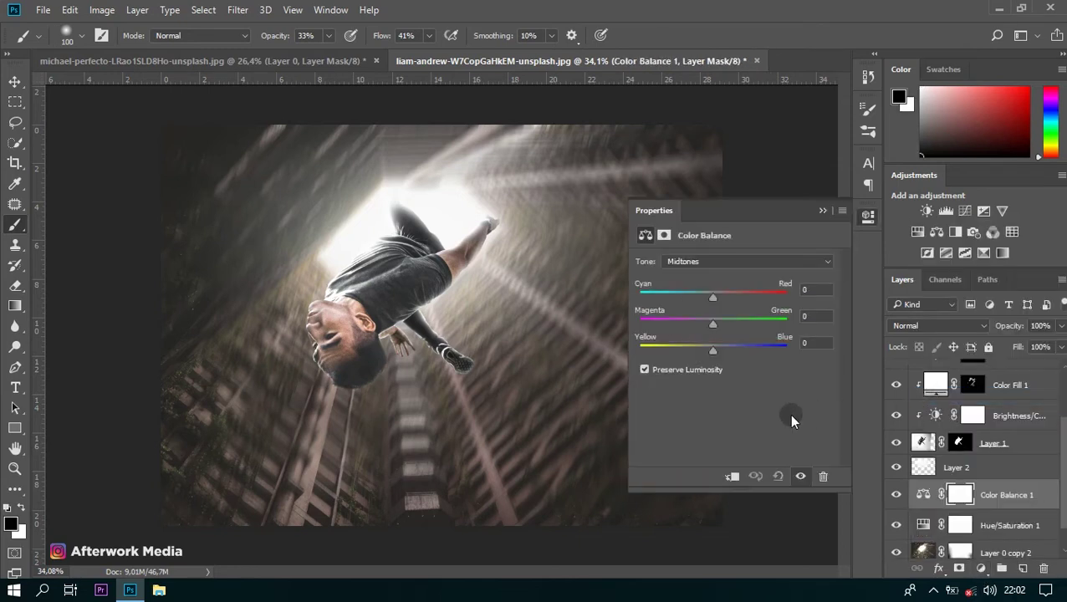
click(732, 477)
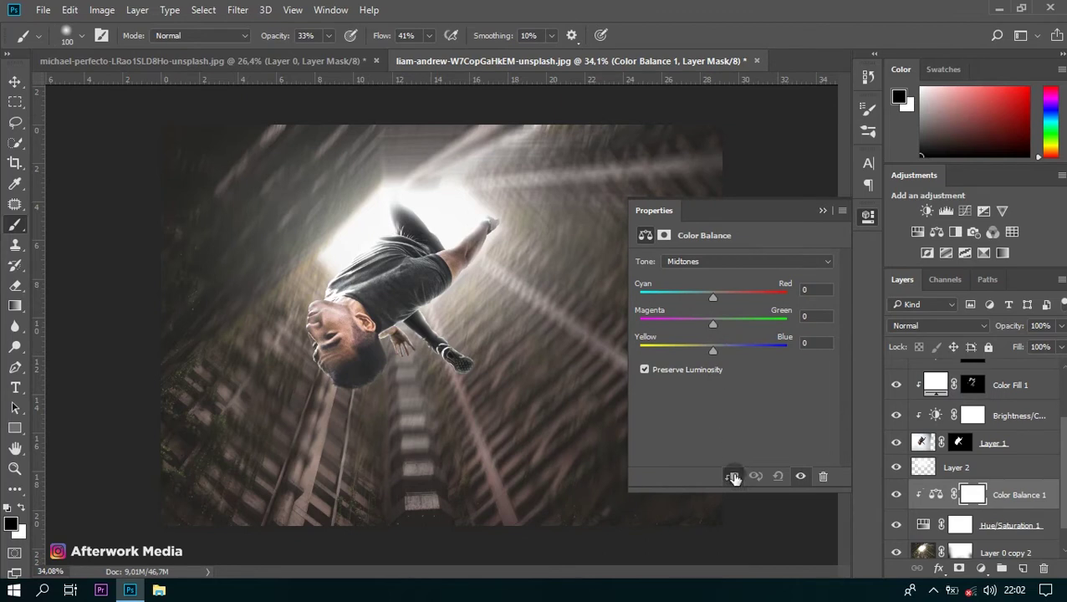
drag(711, 299, 704, 297)
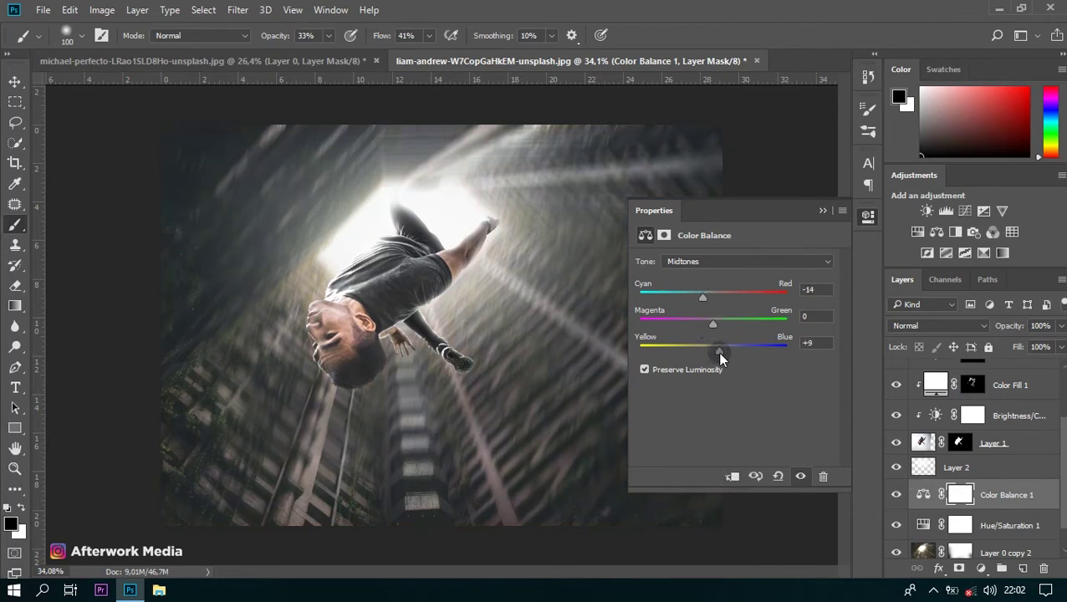
drag(709, 352, 707, 349)
drag(705, 296, 698, 295)
drag(717, 328, 723, 329)
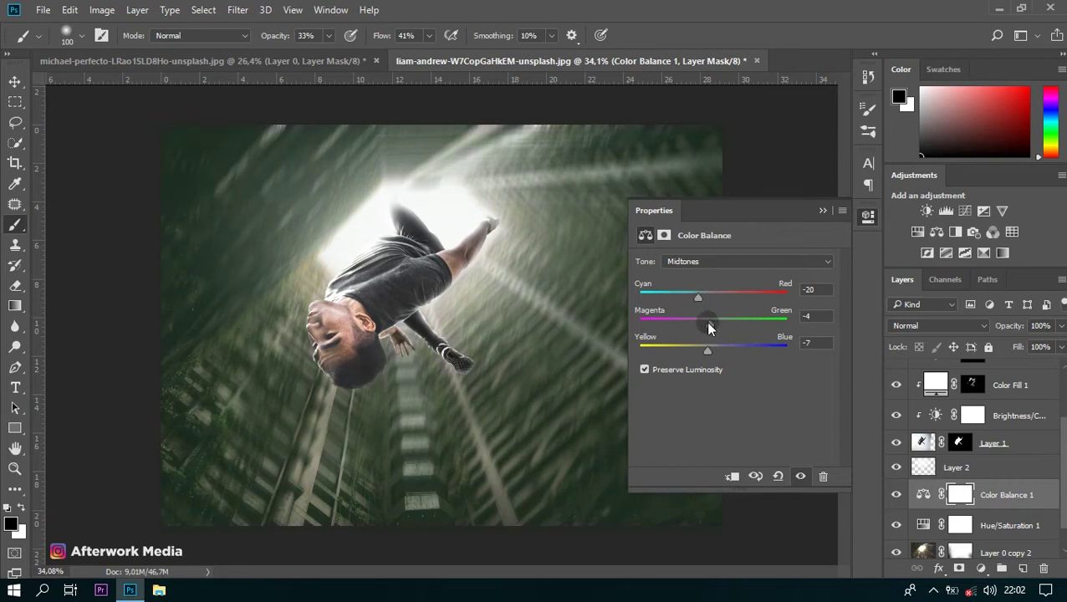
drag(699, 302, 701, 303)
click(821, 213)
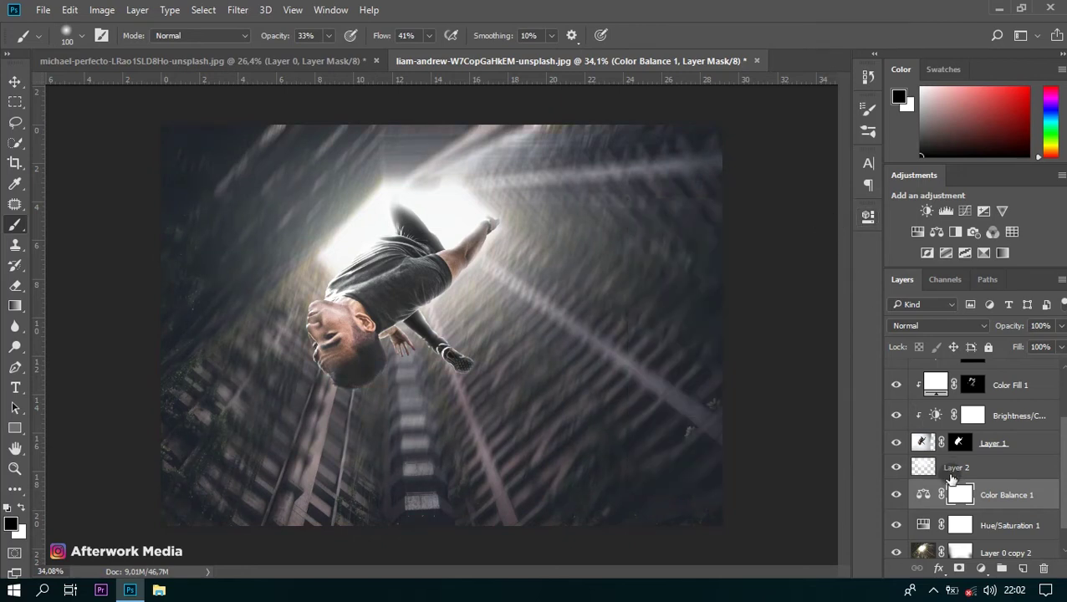
scroll(955, 501, down, 1)
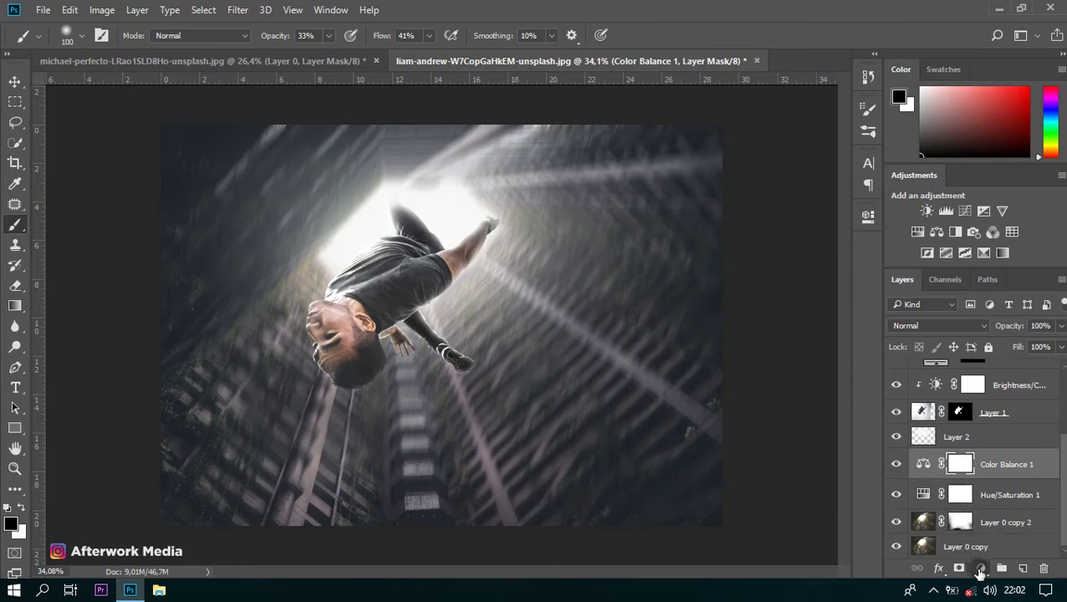
Select the Exposure 1 layer as the target for a new adjustment
click(981, 569)
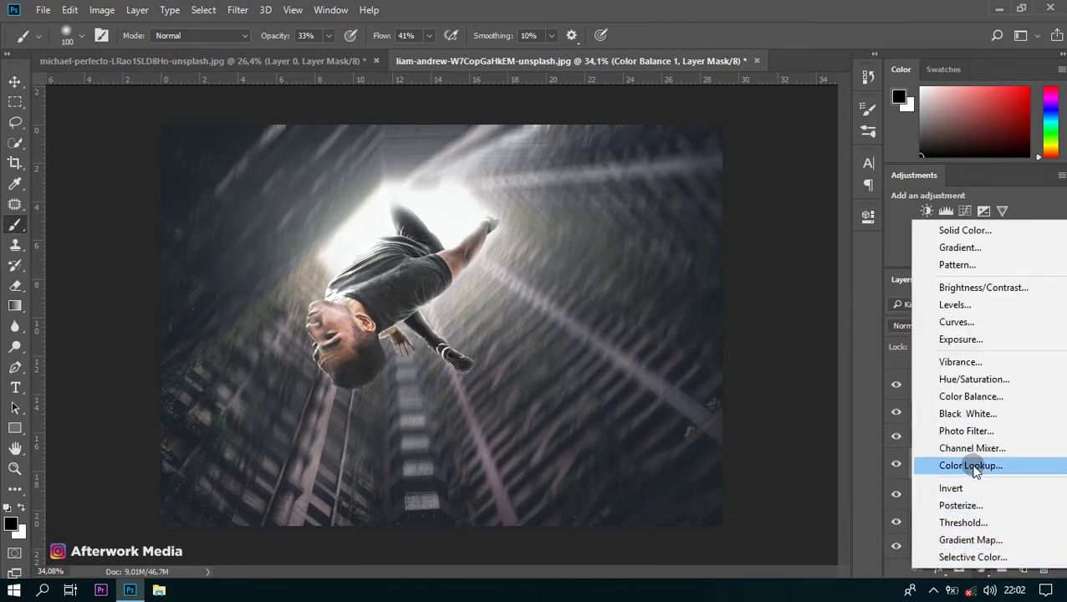
click(863, 433)
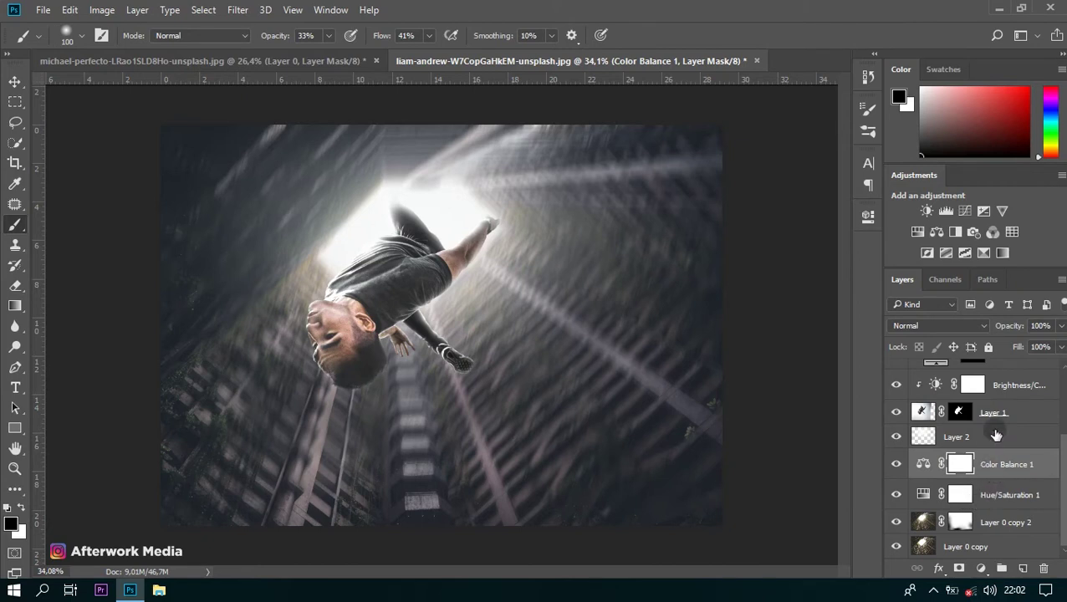
scroll(992, 428, up, 2)
scroll(994, 418, up, 2)
click(1002, 387)
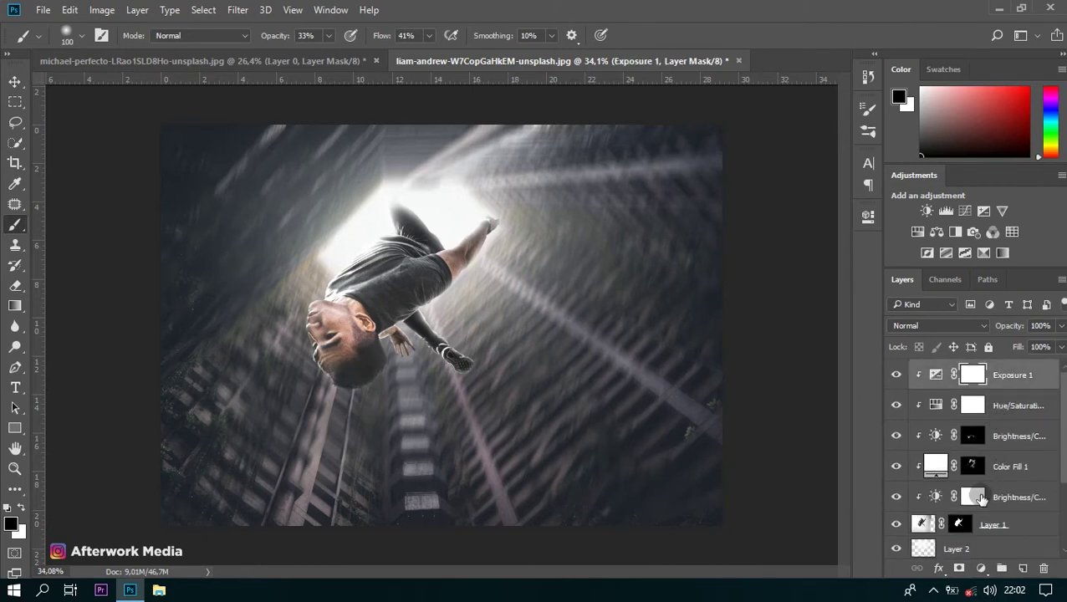
Add a Color Lookup layer using the 2Strip.look grade at 76% opacity
click(981, 569)
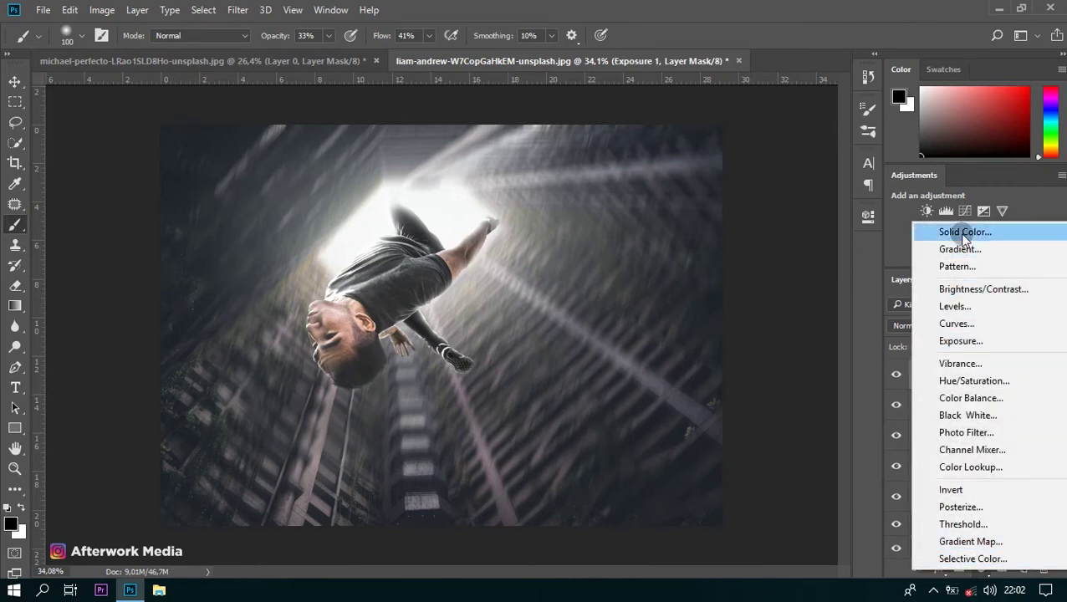
click(969, 467)
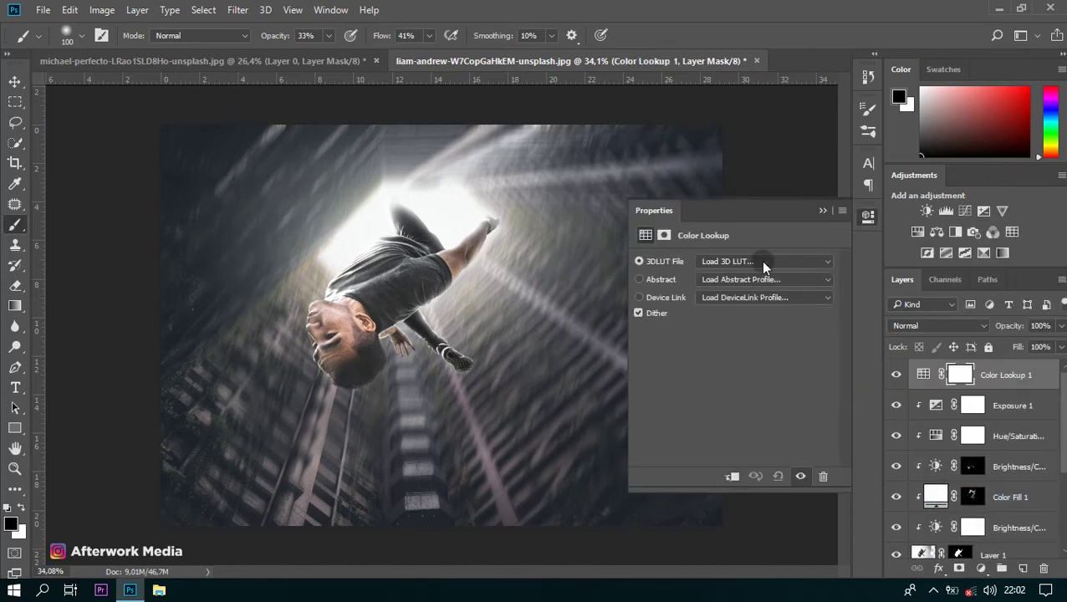
click(763, 262)
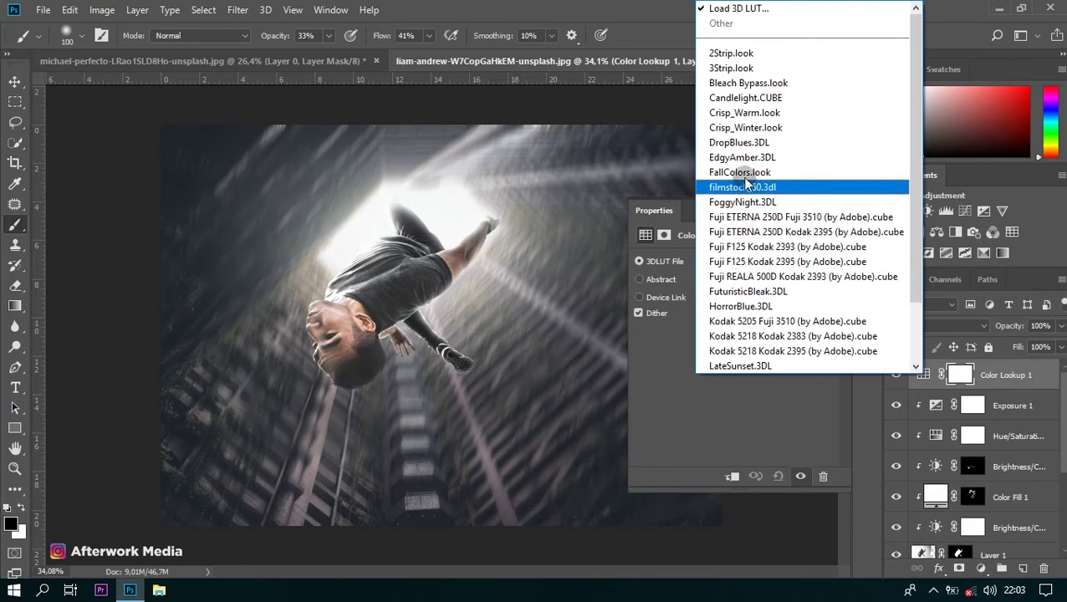
click(729, 52)
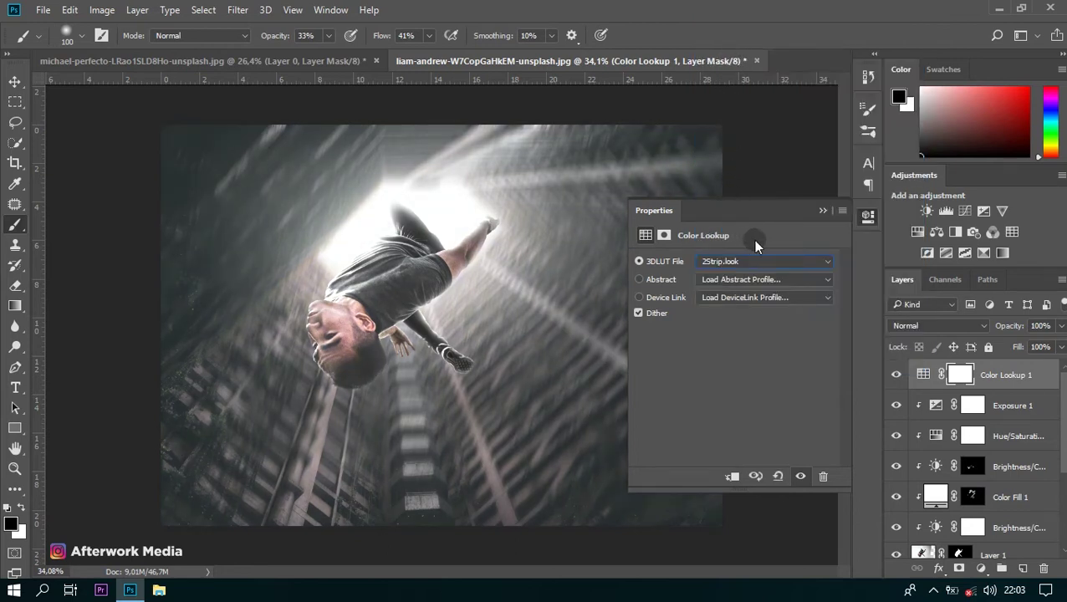
click(822, 210)
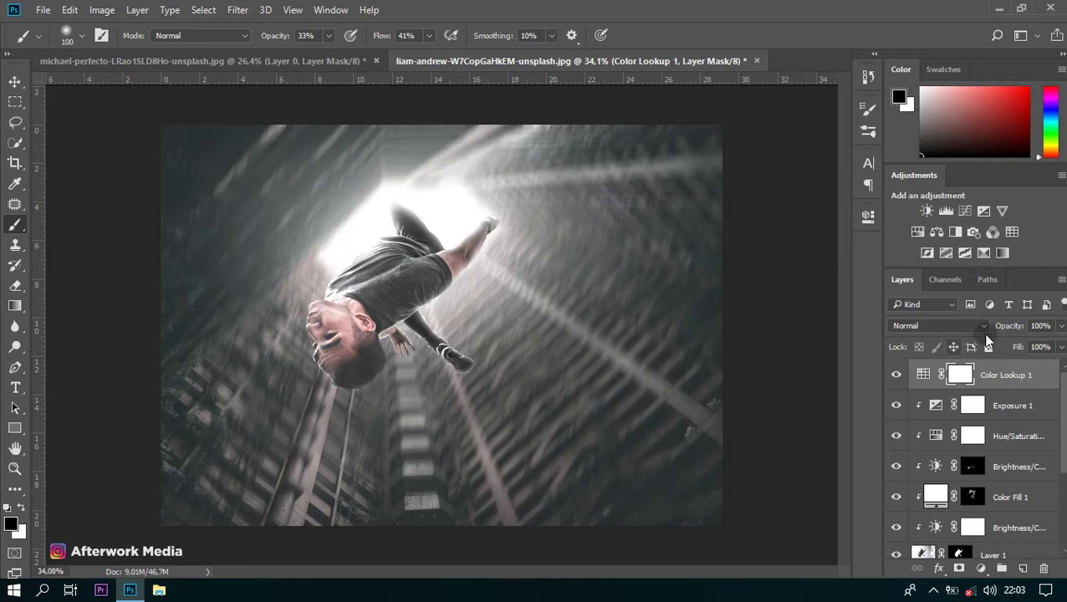
drag(1007, 332, 991, 331)
Audition the Soft_Warming, TensionGreen and EdgyAmber lookup tables on the image
double_click(924, 375)
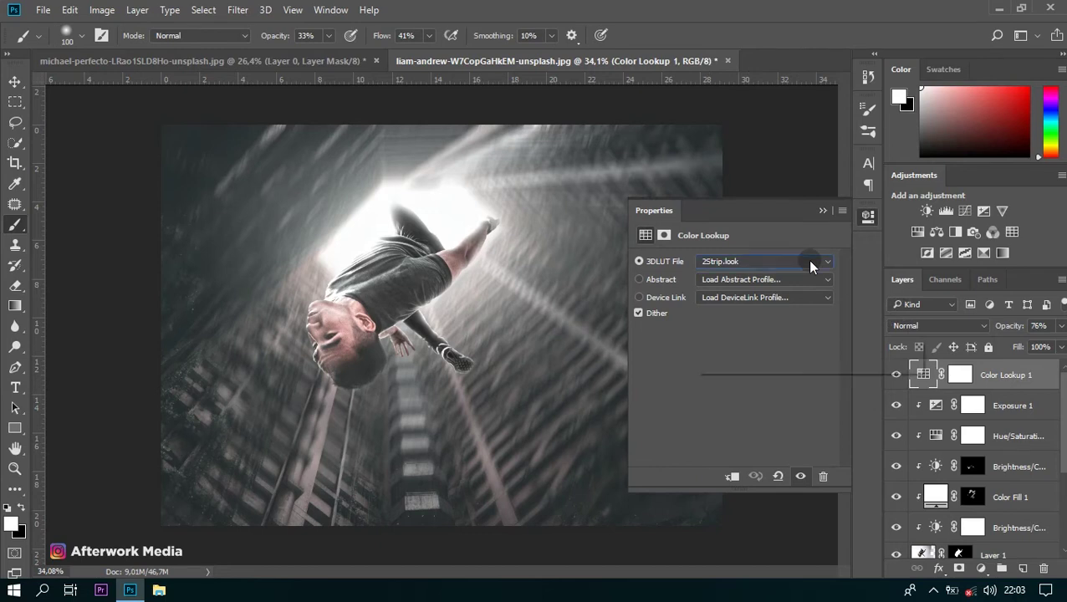
click(809, 261)
click(776, 37)
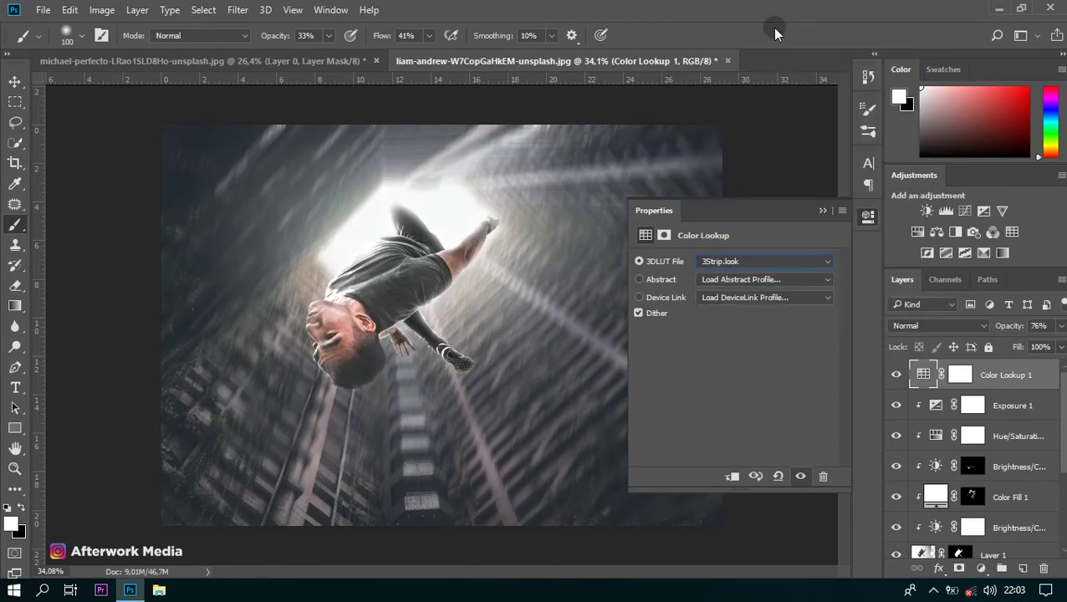
key(Down)
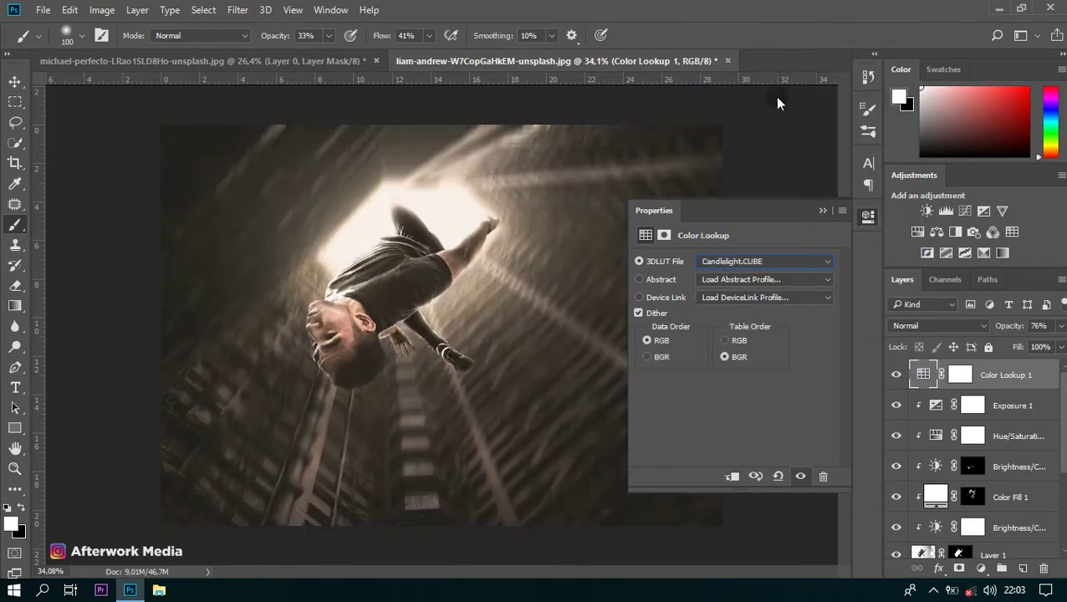
click(752, 262)
click(746, 337)
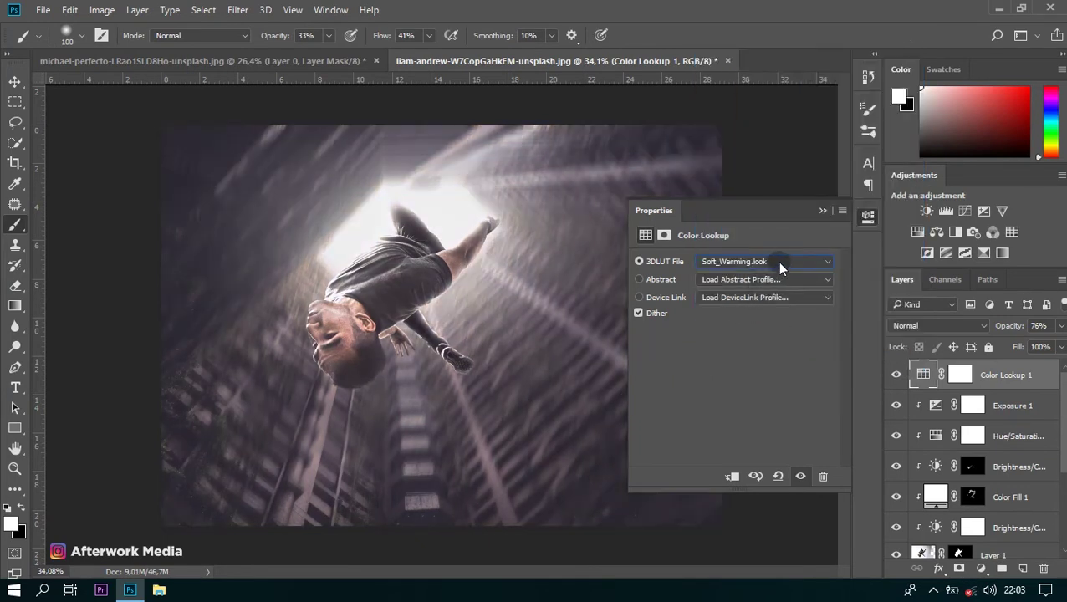
click(776, 262)
click(763, 362)
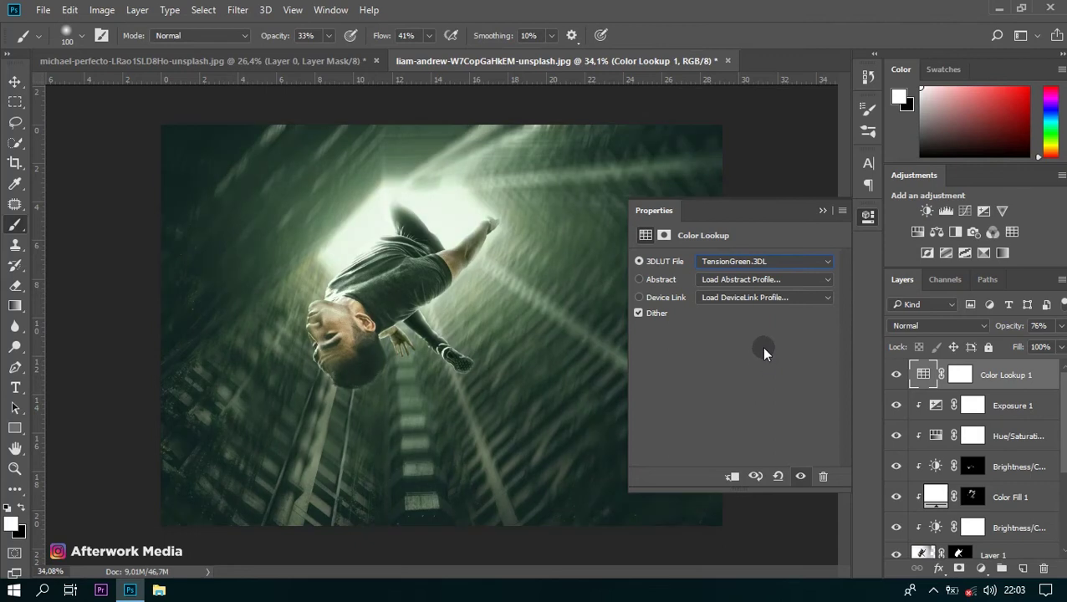
click(773, 266)
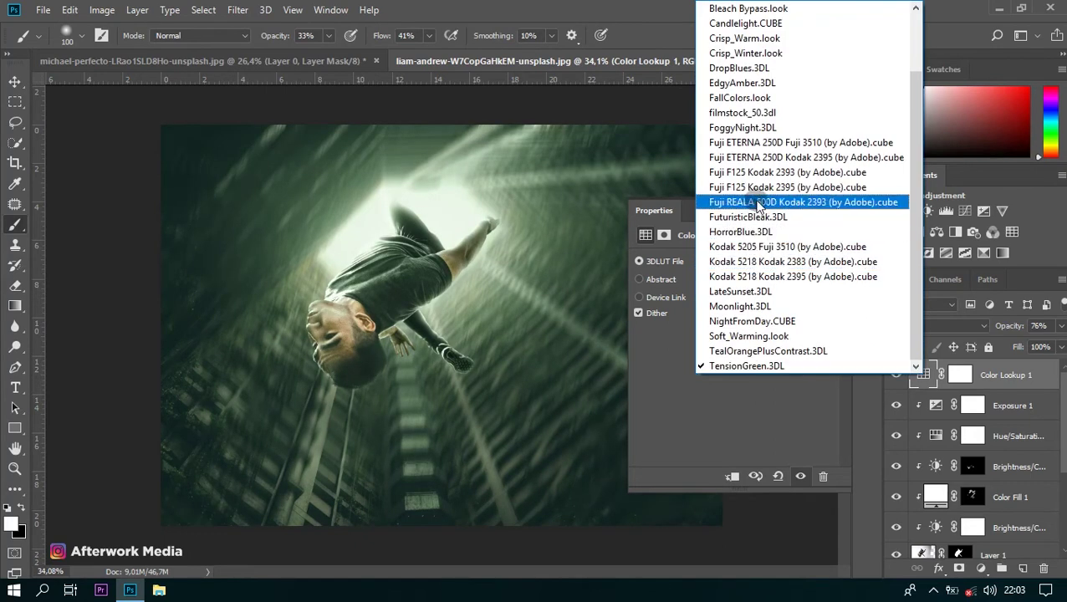
click(744, 84)
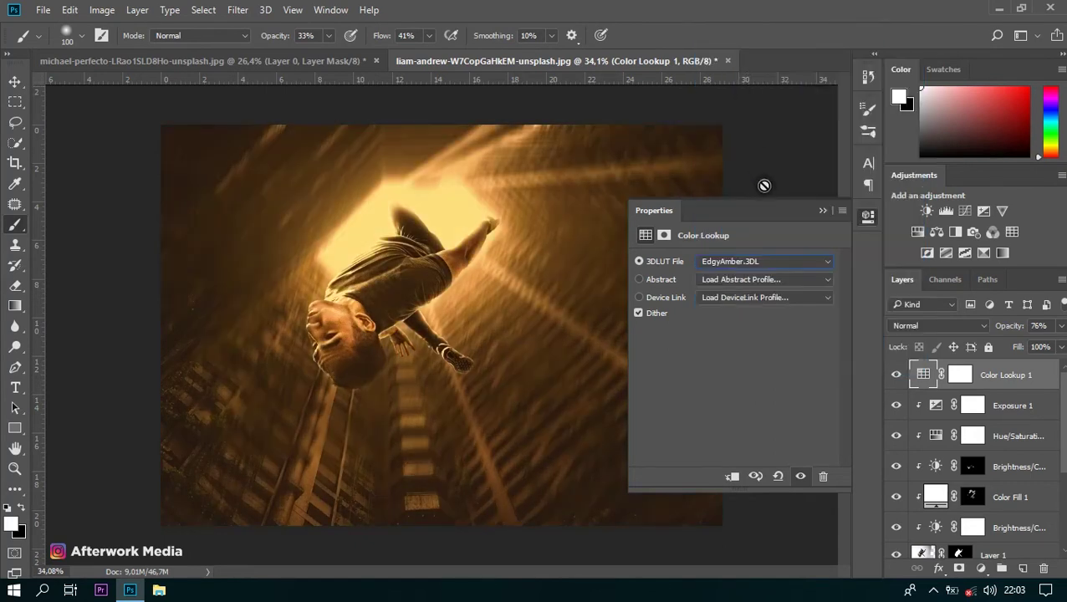
Apply the Kodak 5205 Fuji 3510 LUT and lower the layer to about 51% opacity
click(771, 263)
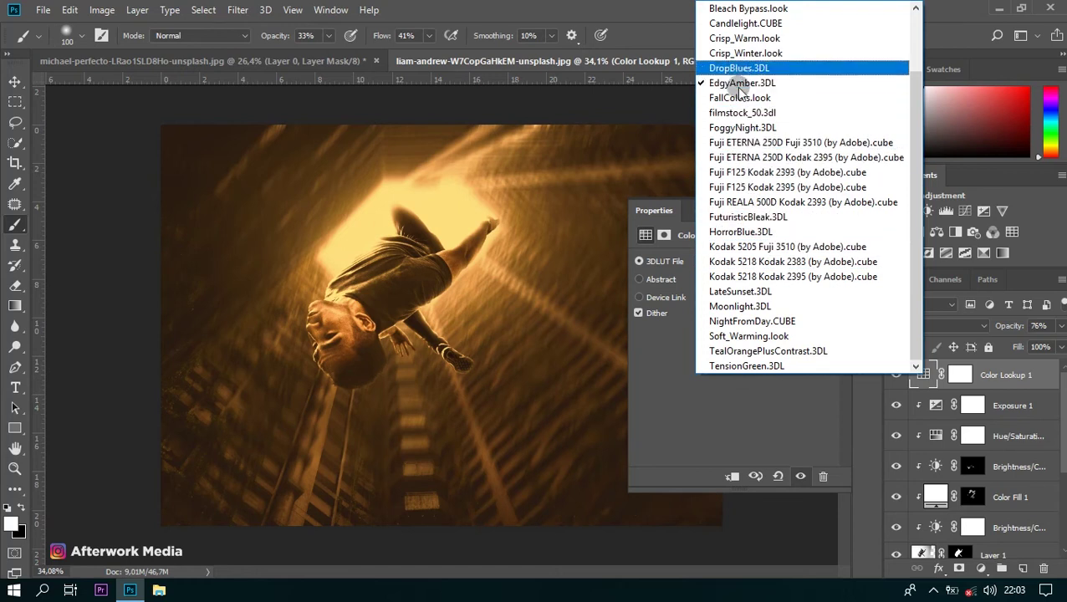
click(740, 247)
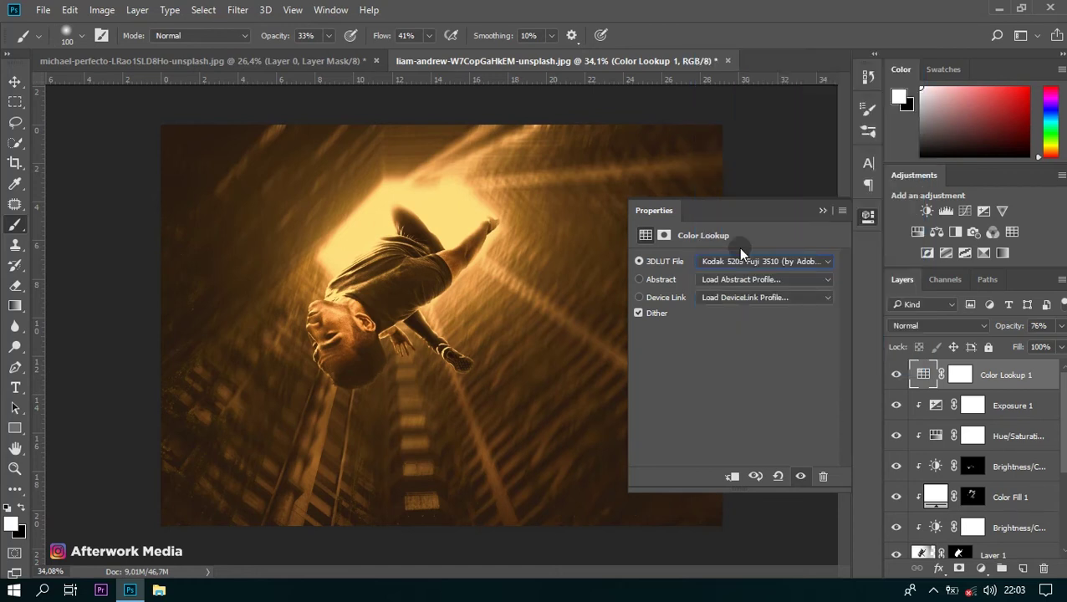
click(822, 210)
drag(1004, 331, 1010, 332)
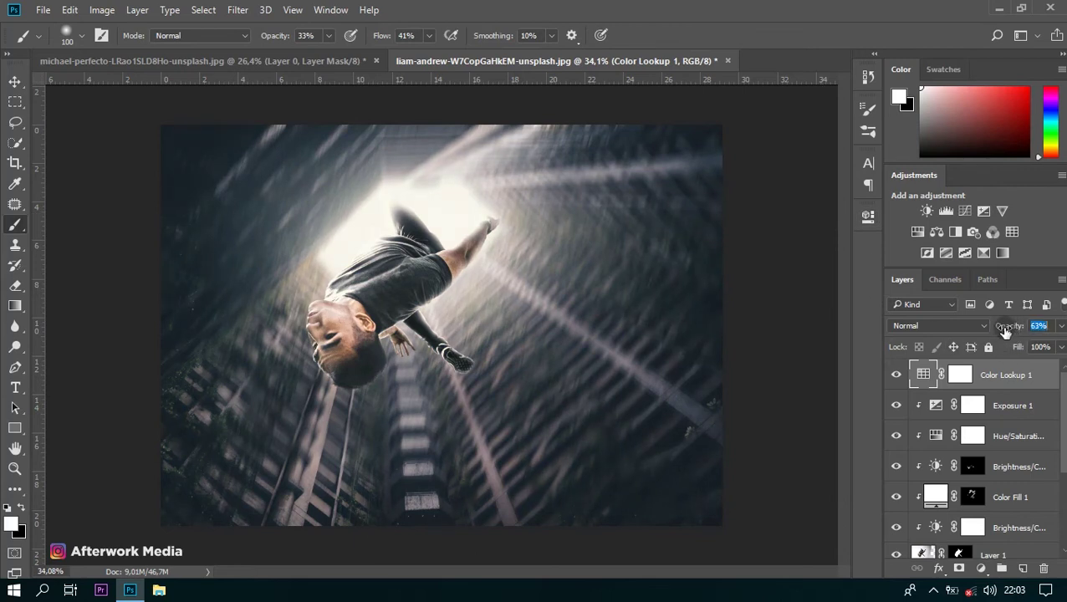
drag(1000, 332, 995, 332)
click(896, 375)
Add a Curves layer and lift the shadows, midtones and highlights on the RGB curve
click(897, 375)
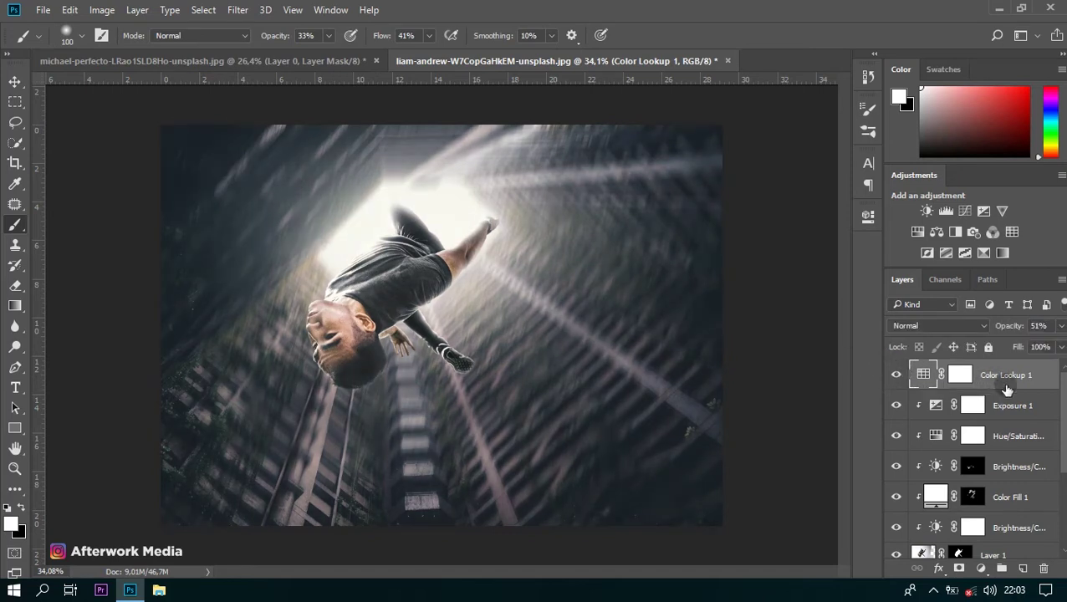
click(982, 567)
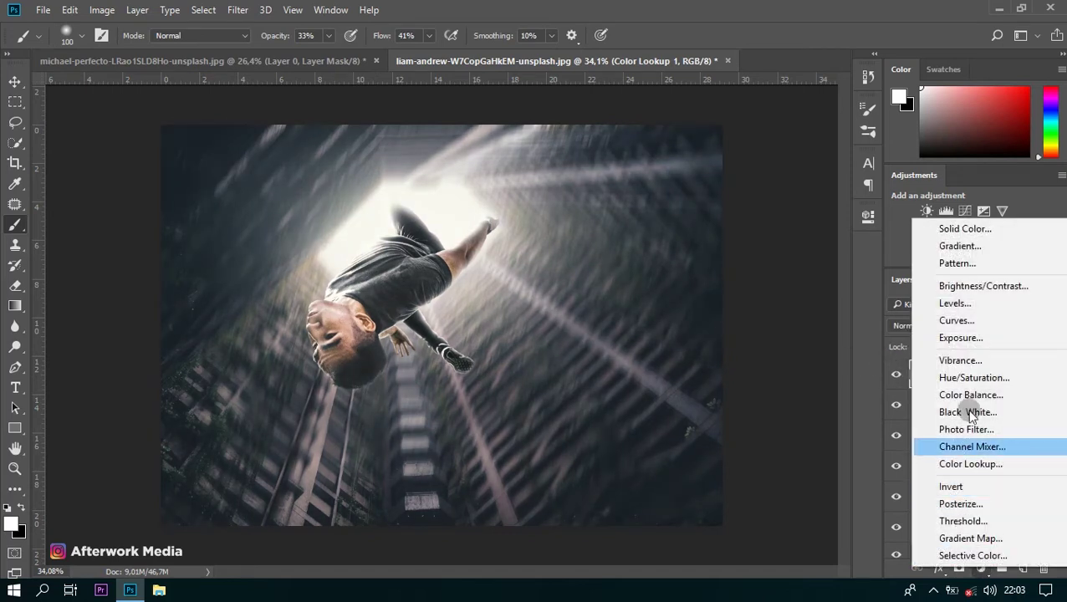
click(970, 320)
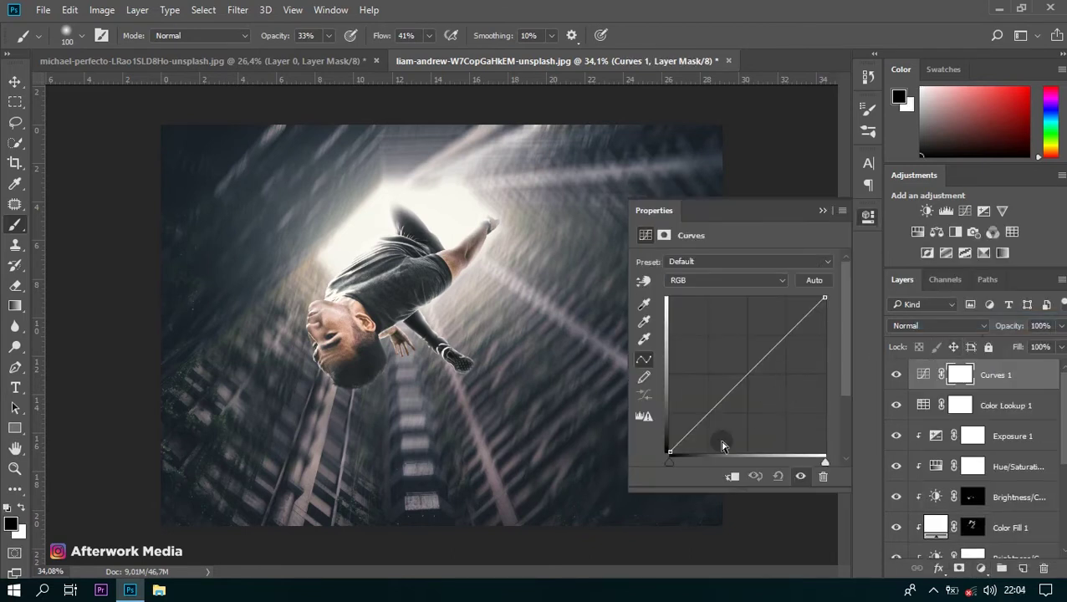
drag(708, 416, 708, 411)
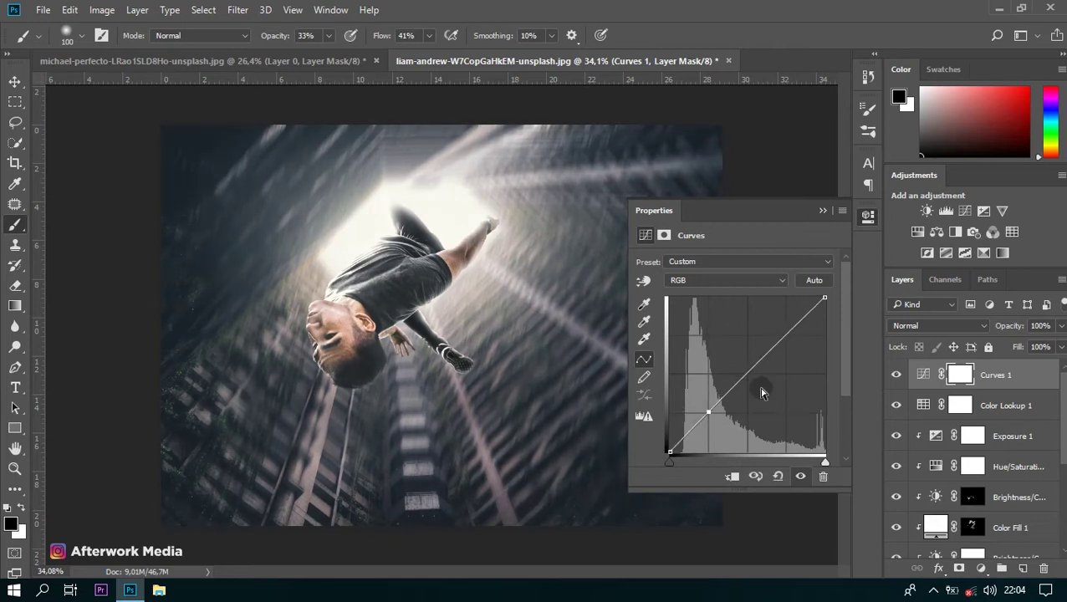
mouse_move(790, 332)
mouse_down()
mouse_move(783, 325)
mouse_move(791, 337)
mouse_up()
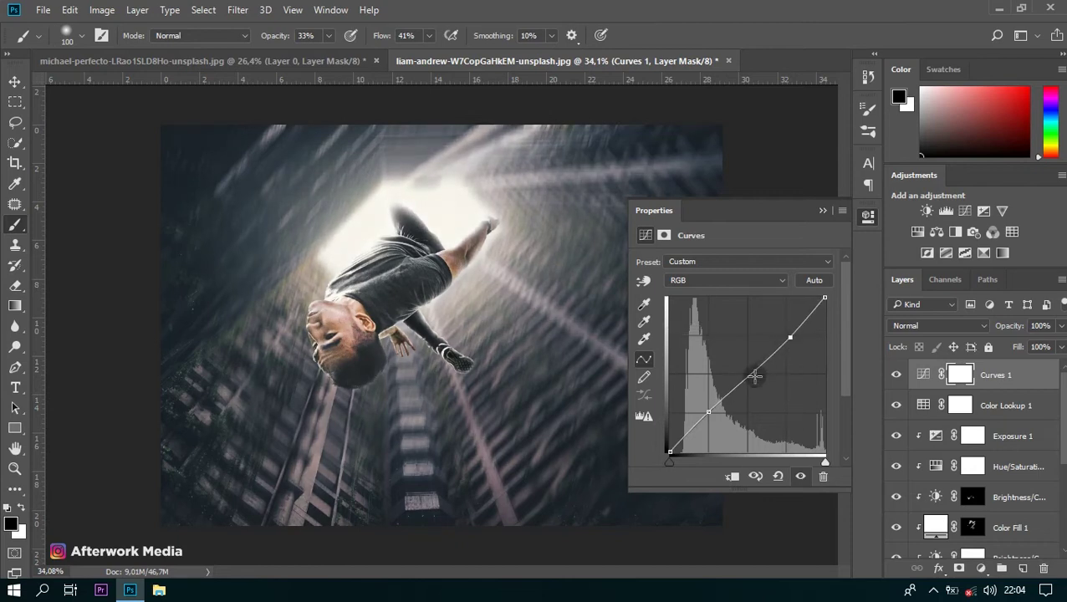
drag(753, 371, 749, 366)
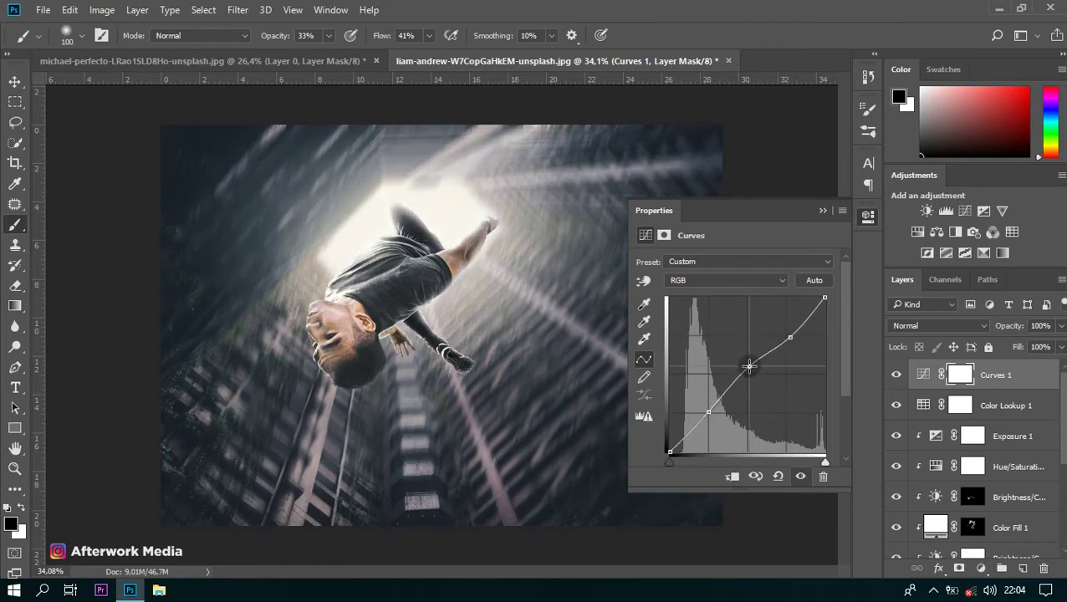
click(821, 213)
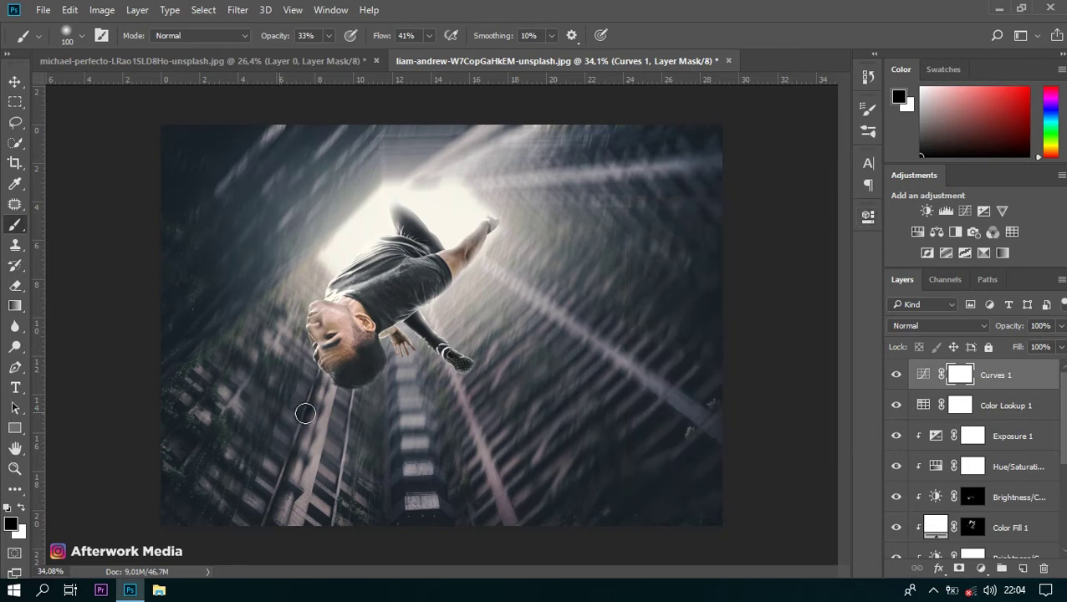
Add a near-black Solid Color fill layer above Exposure 1
scroll(285, 365, up, 2)
scroll(284, 365, up, 2)
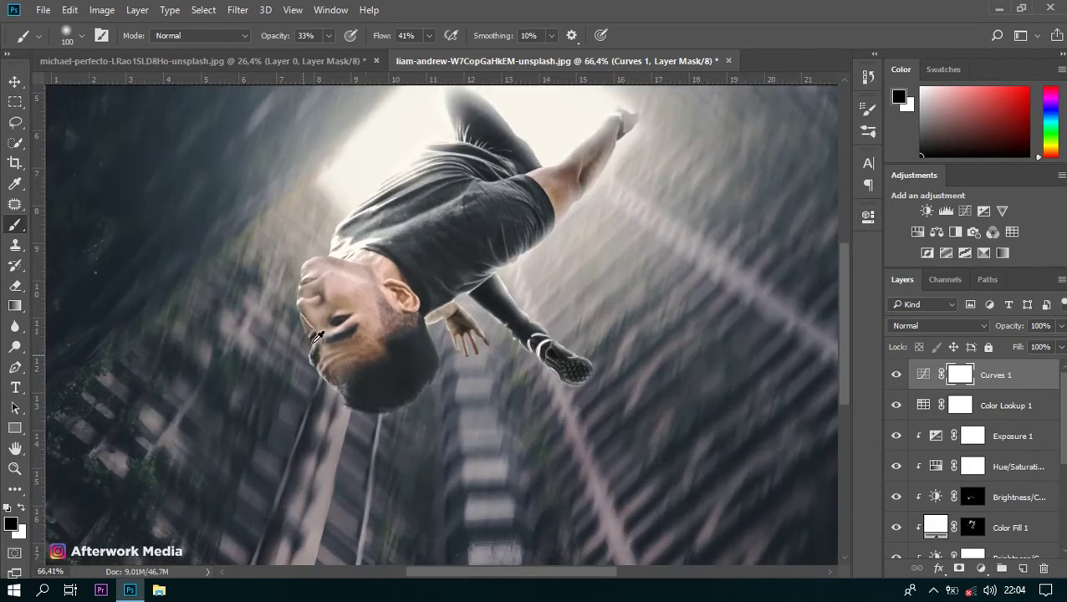
scroll(335, 334, up, 2)
scroll(355, 318, up, 2)
scroll(355, 319, up, 1)
scroll(358, 320, up, 1)
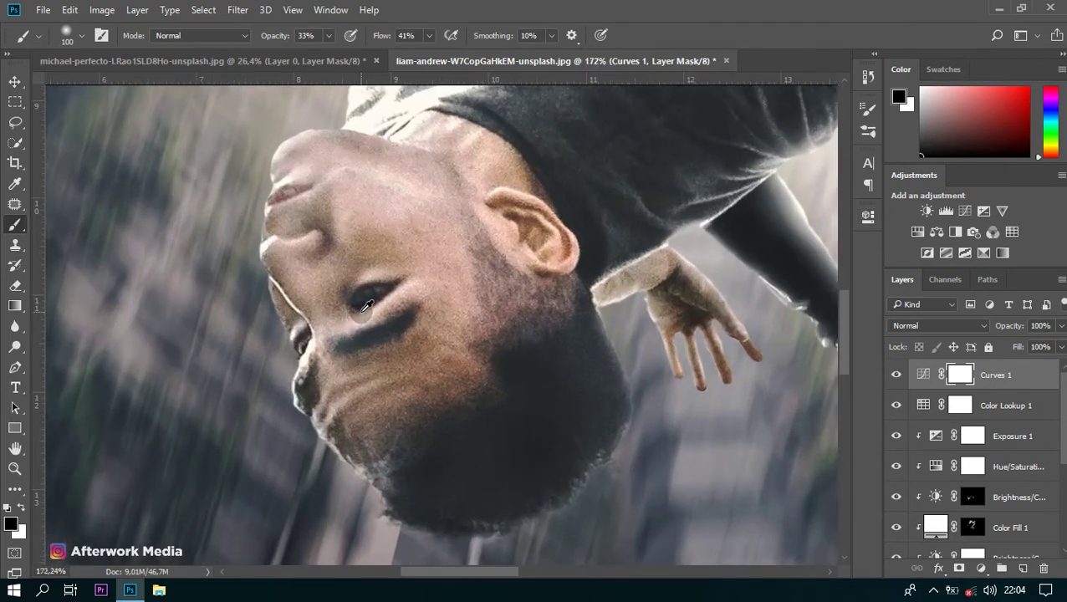
scroll(362, 323, up, 1)
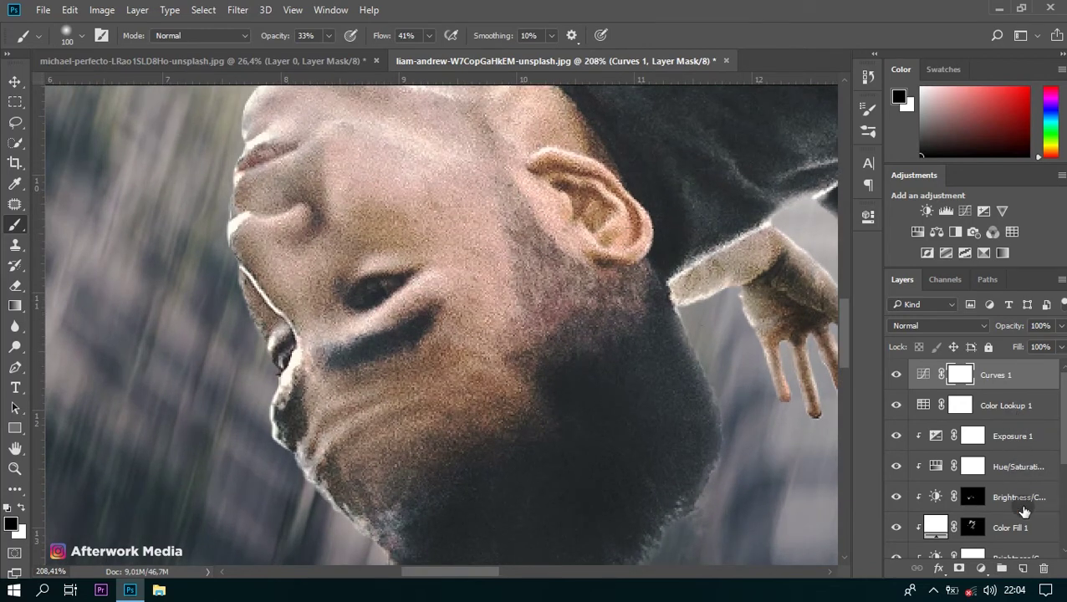
click(1016, 437)
click(981, 570)
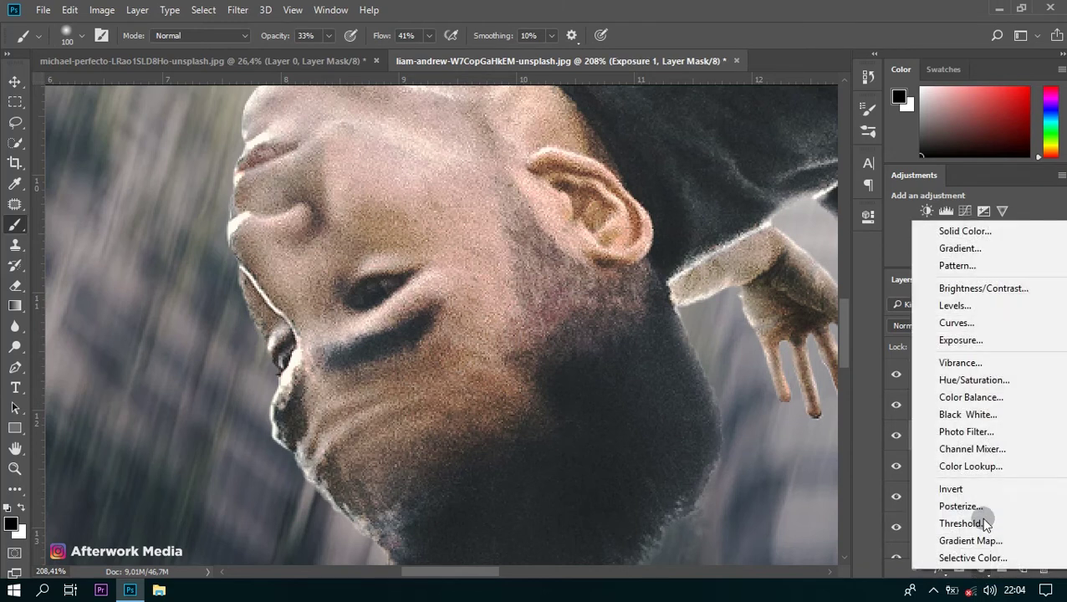
click(966, 231)
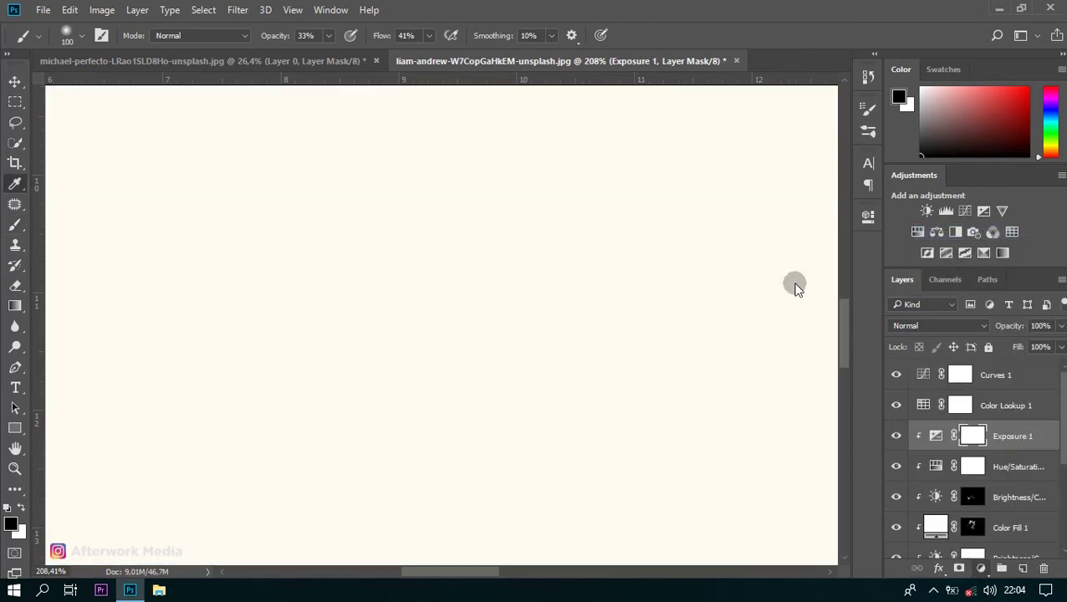
drag(632, 431, 628, 407)
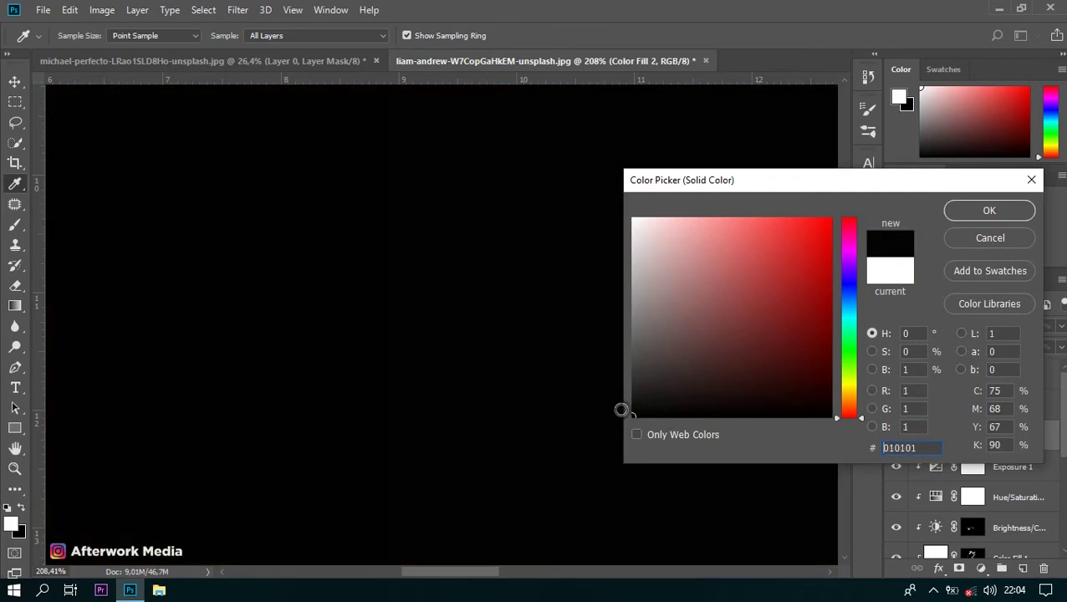
click(966, 207)
Invert the fill layer's mask, then paint white with a small brush along the eye edge
drag(1001, 422, 974, 439)
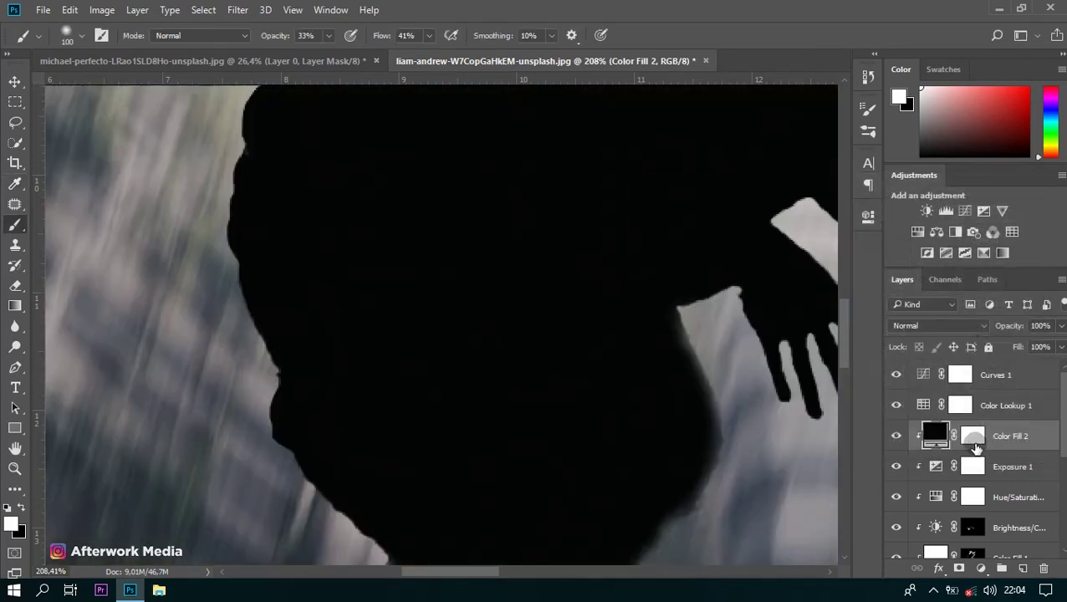
click(972, 441)
key(ctrl+BackSpace)
key(x)
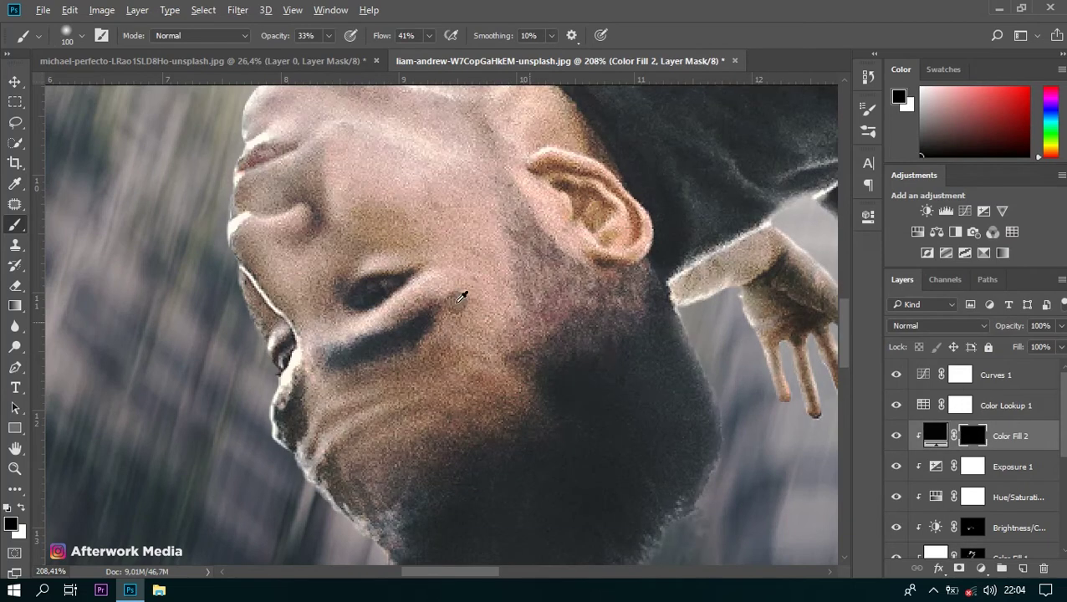
scroll(427, 289, up, 1)
key(bracketleft)
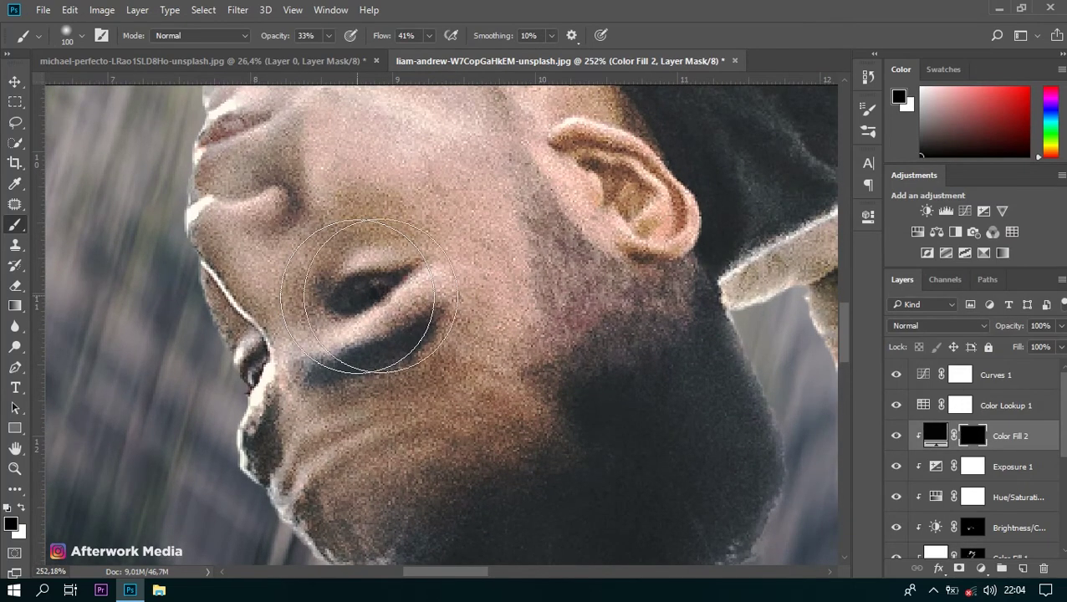
key(bracketleft)
key(bracketleft)
key(bracketleft)
key(bracketleft)
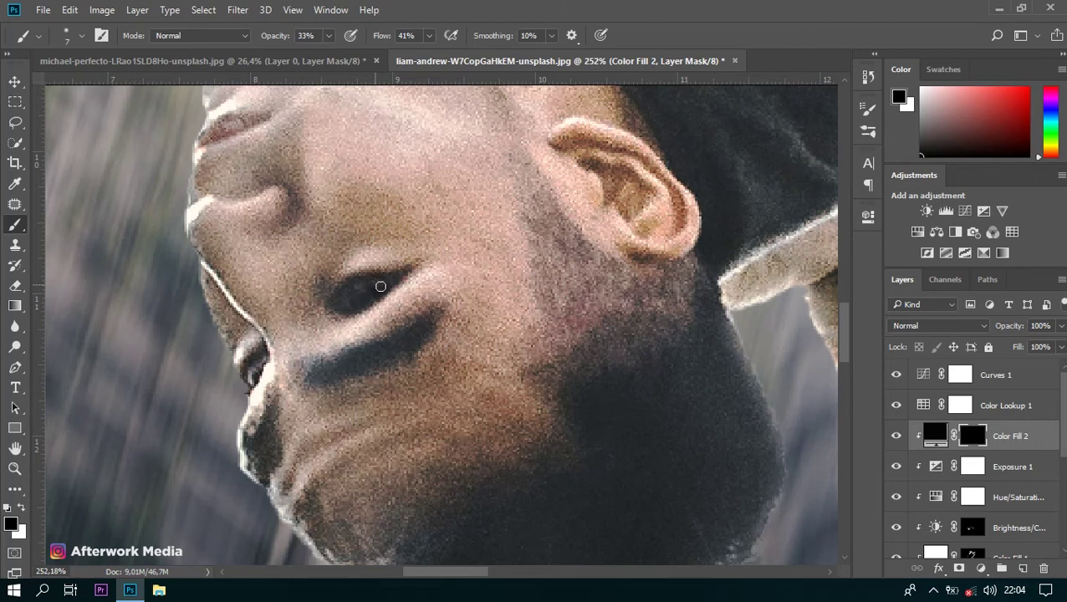
key(x)
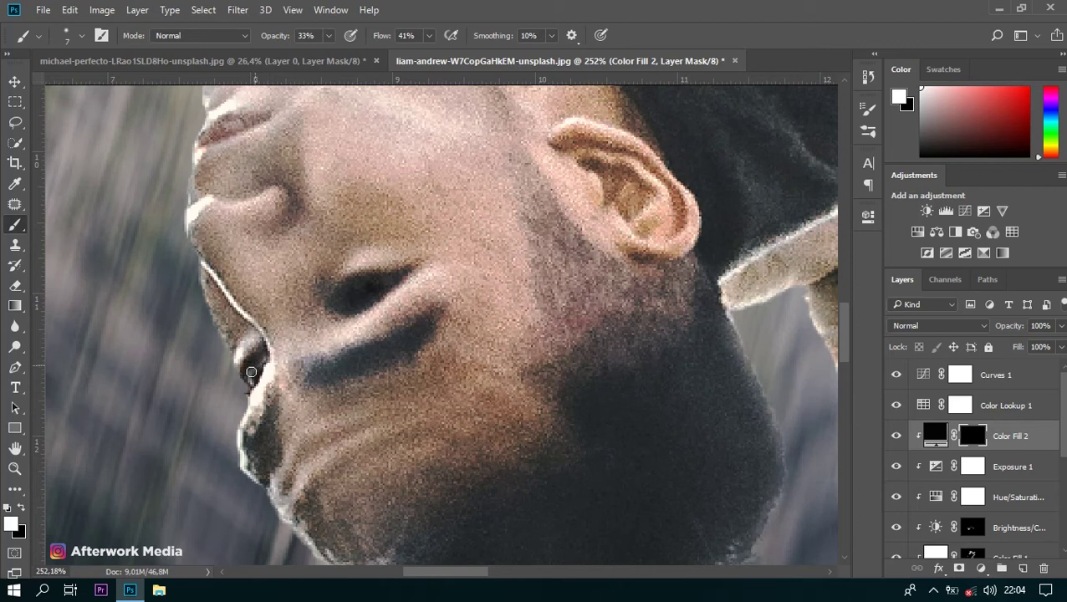
drag(250, 378, 244, 384)
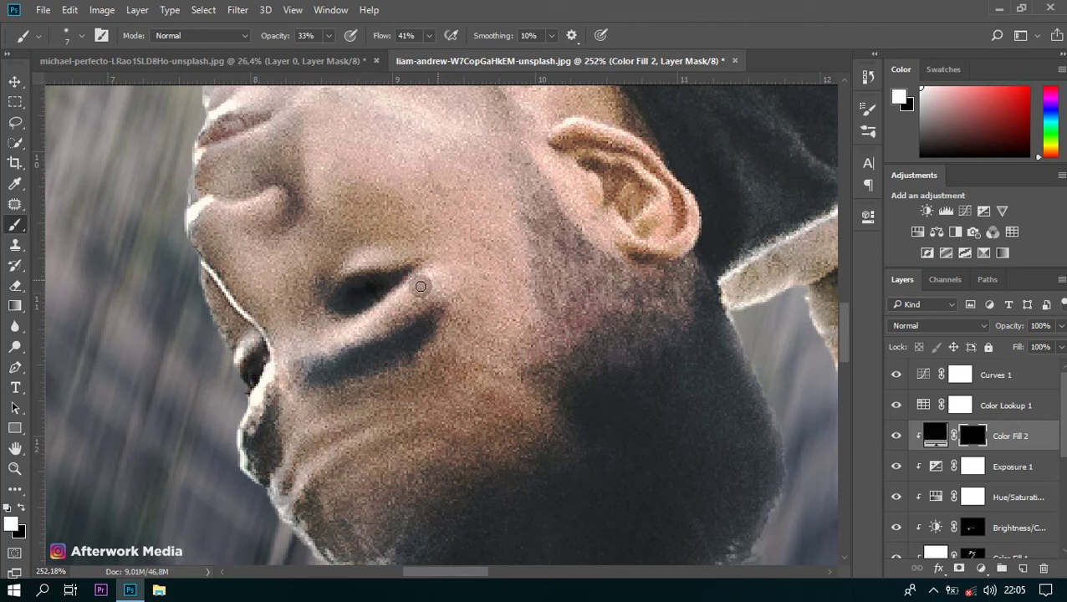
scroll(383, 285, up, 1)
scroll(383, 285, up, 1)
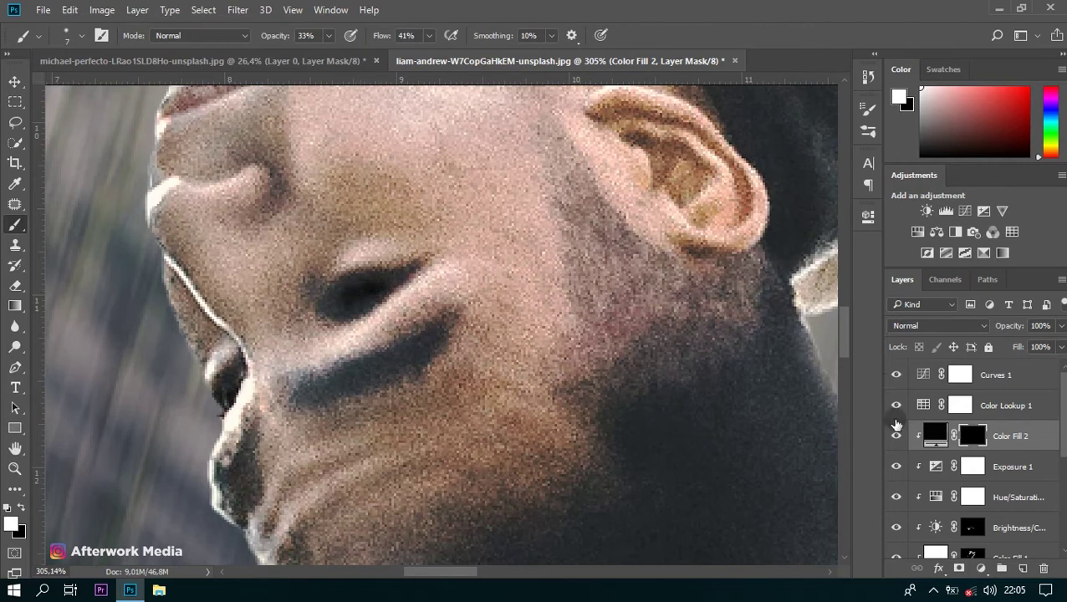
Change the Color Fill 2 colour to a slightly lighter bluish-grey
double_click(933, 434)
click(358, 279)
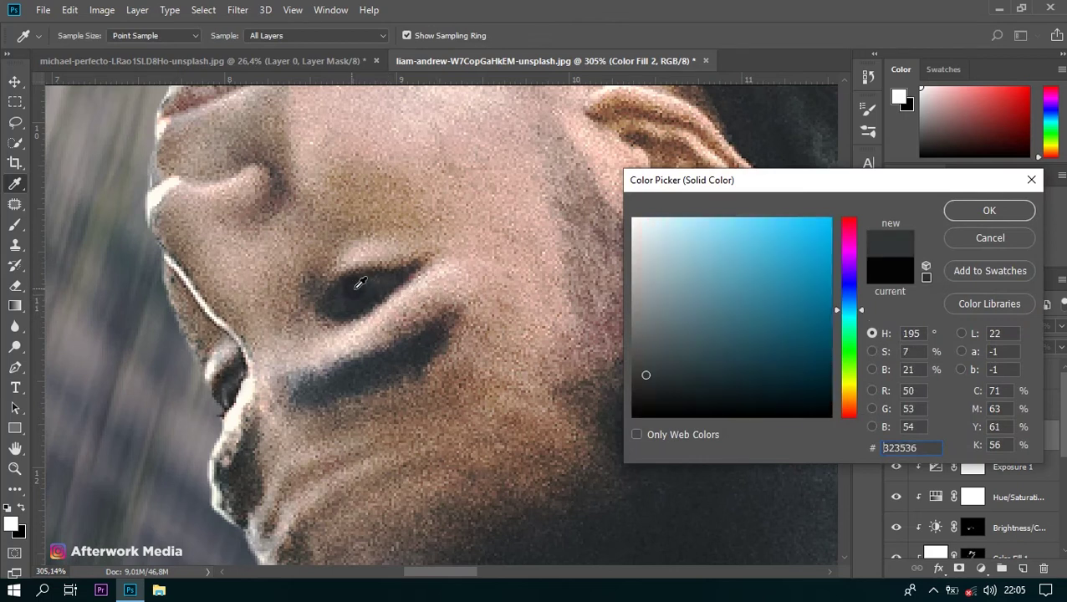
drag(642, 378, 654, 398)
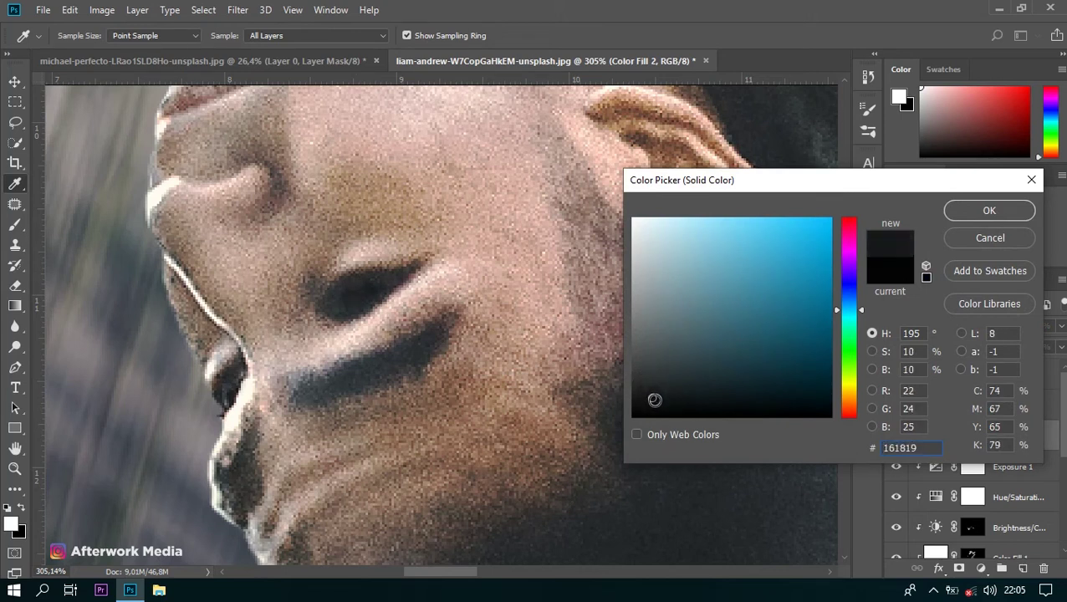
click(686, 495)
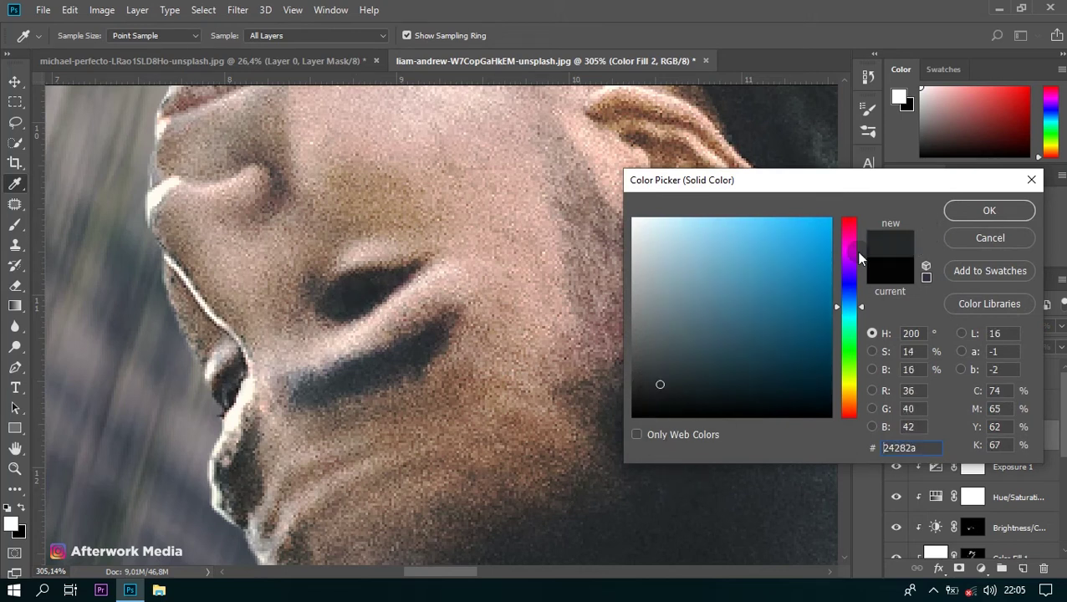
key(b)
key(Return)
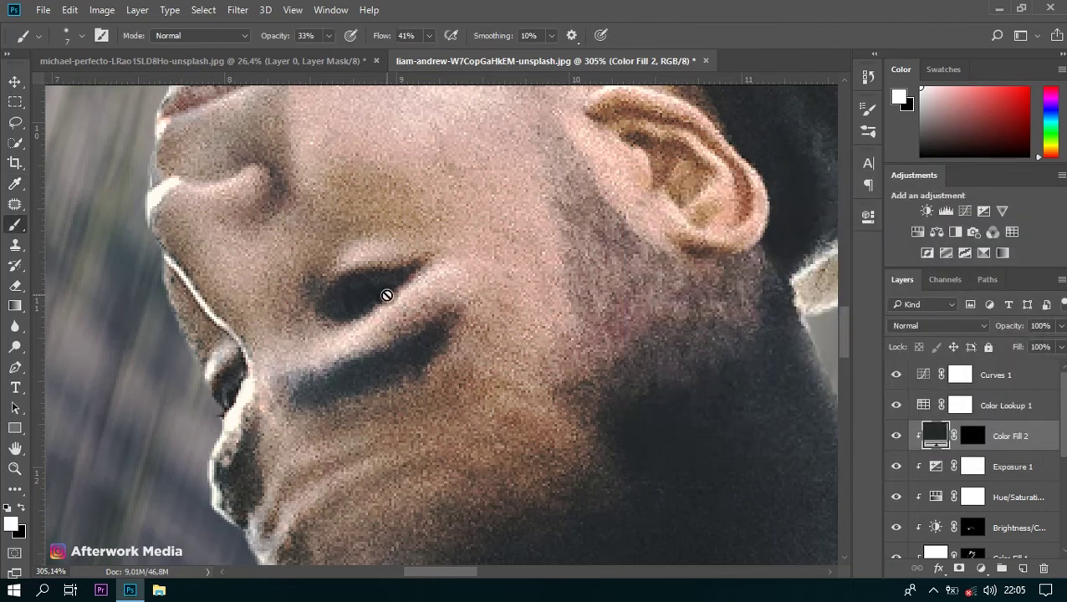
Paint the mask at 44% brush opacity over the inner eyes and lower corner
click(973, 435)
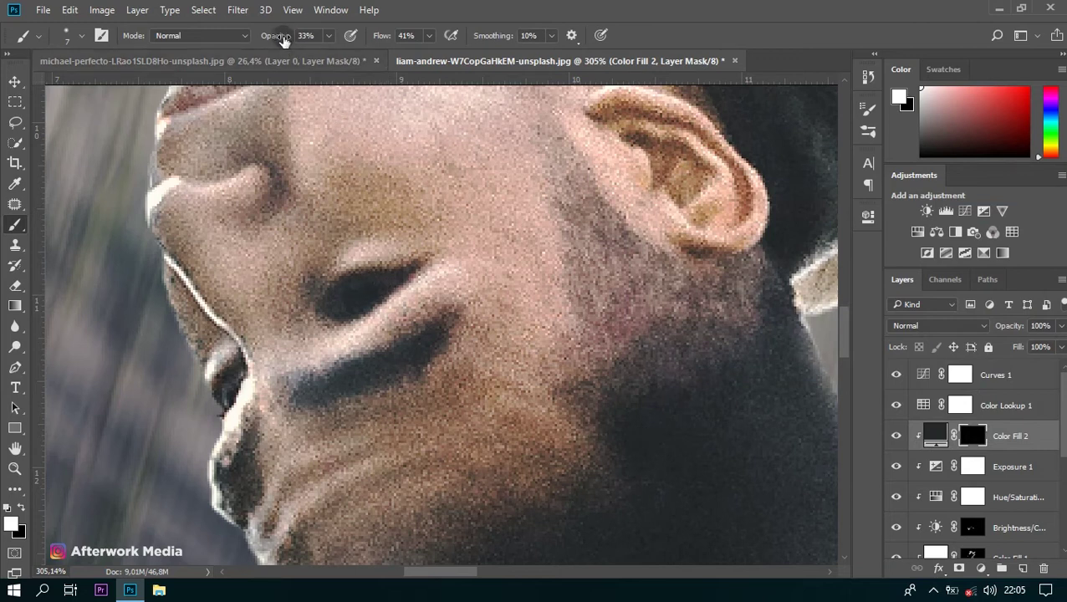
drag(284, 36, 288, 35)
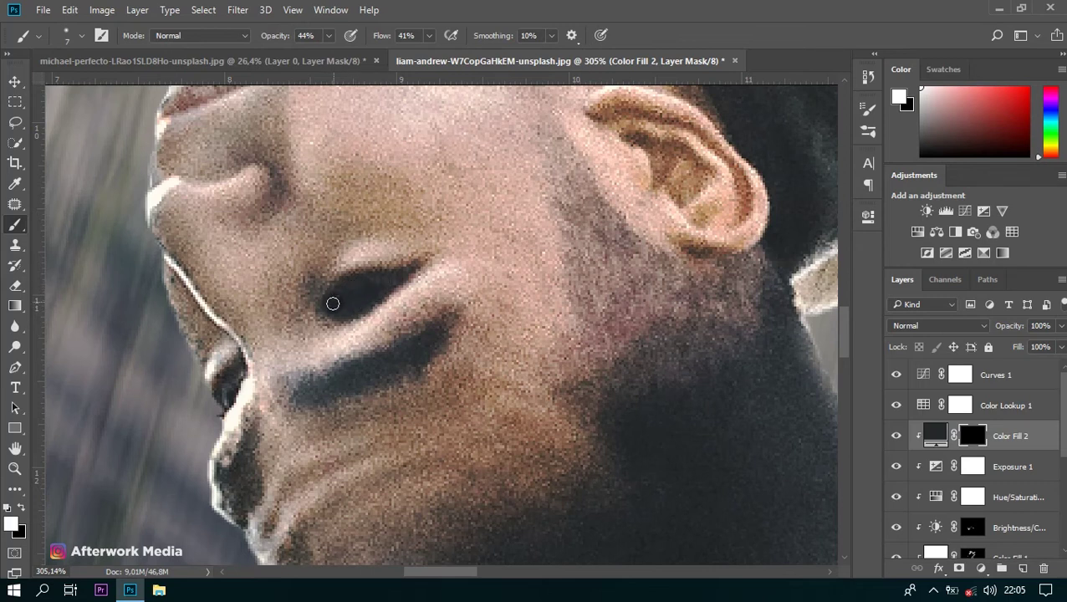
drag(334, 311, 373, 295)
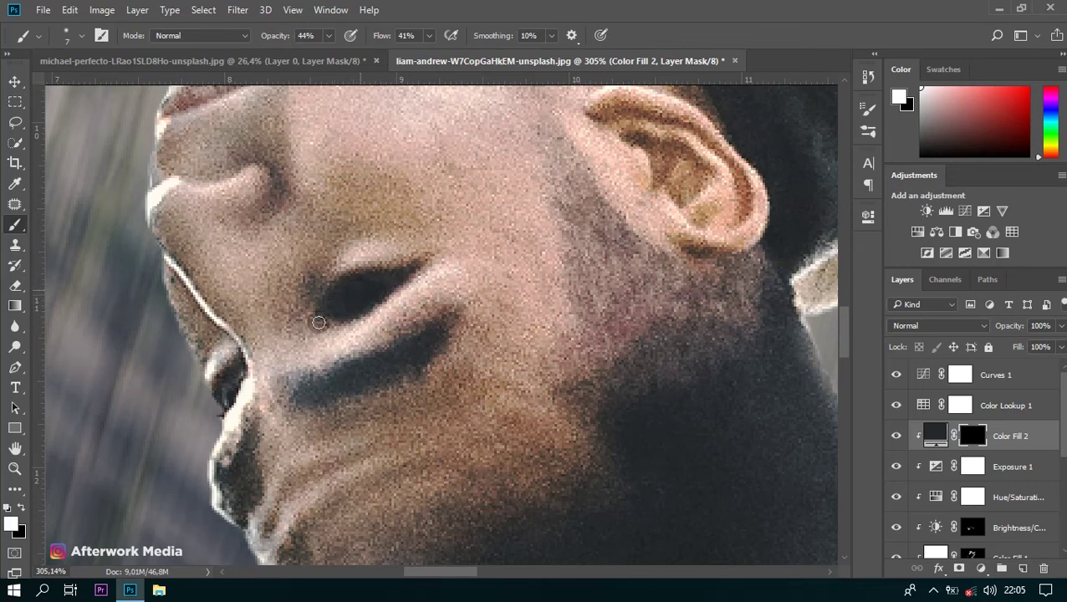
drag(319, 324, 452, 295)
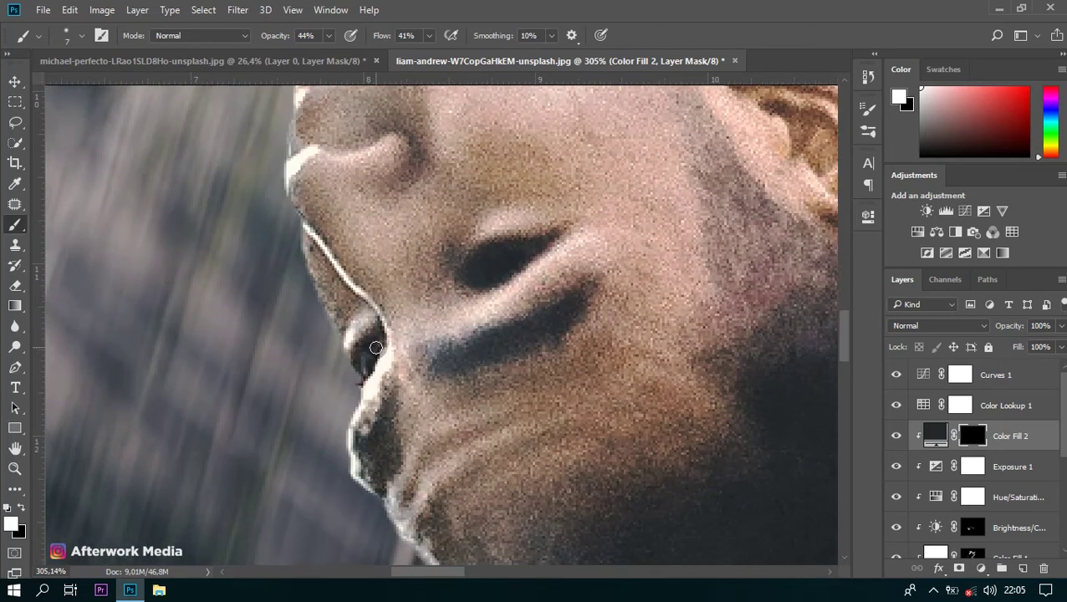
drag(364, 365, 374, 347)
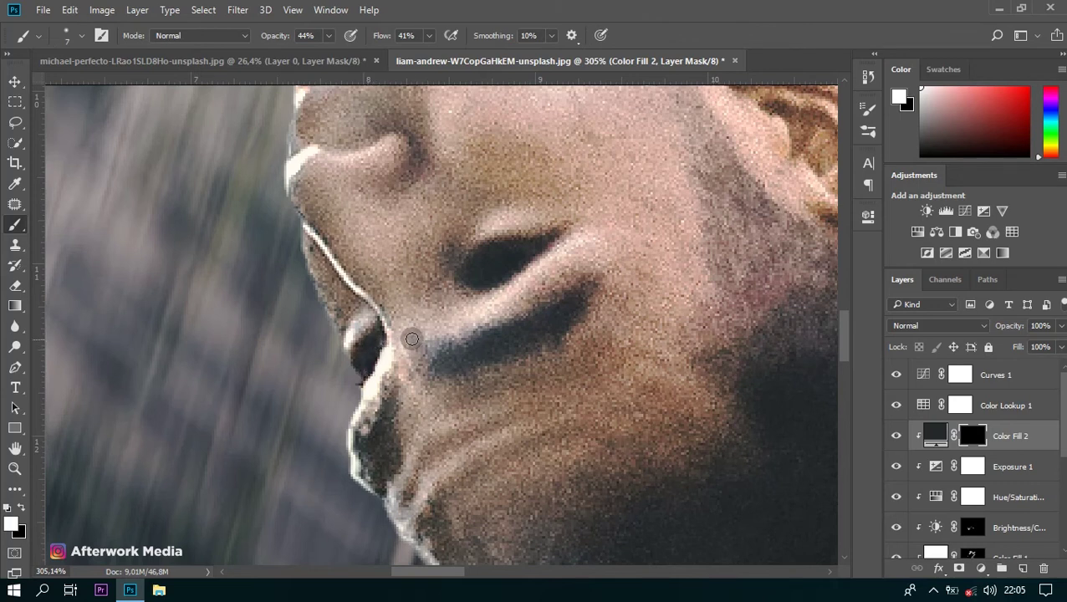
scroll(417, 332, down, 1)
Expand the Free Smoke Photoshop Brushes 2 set and pick a smoke brush
scroll(424, 316, down, 1)
scroll(424, 316, down, 2)
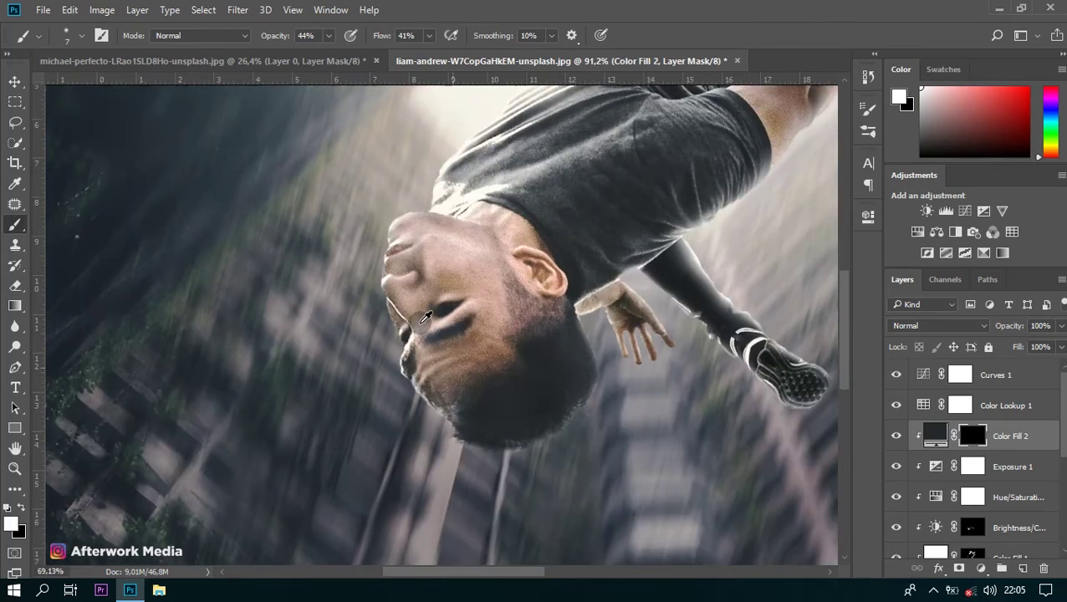
scroll(431, 327, down, 1)
scroll(439, 339, down, 1)
scroll(443, 345, down, 1)
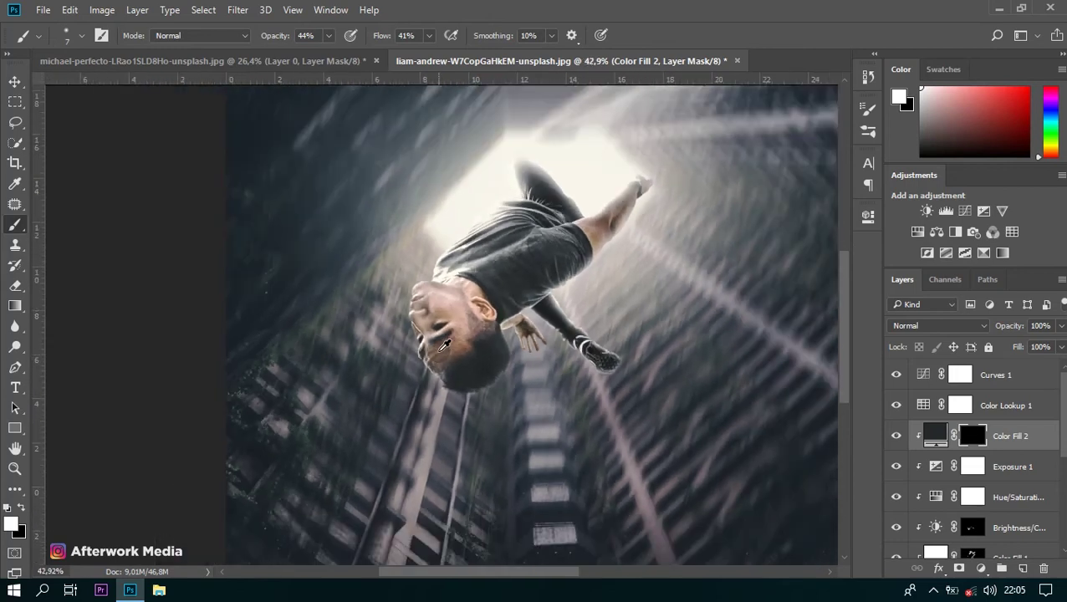
scroll(431, 350, down, 1)
scroll(297, 342, down, 1)
scroll(294, 341, up, 2)
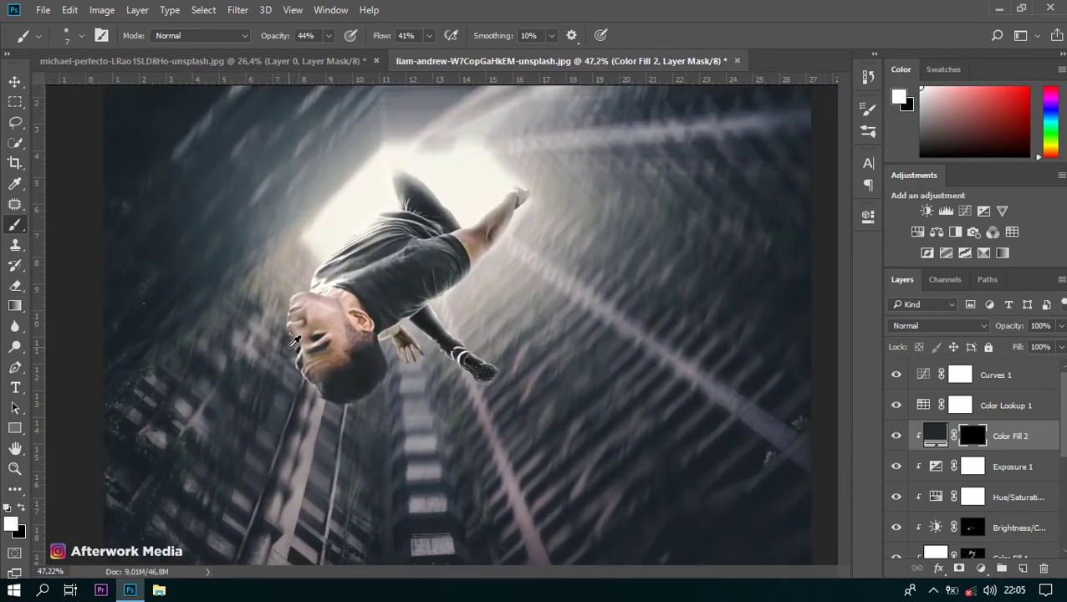
scroll(293, 339, up, 1)
scroll(292, 326, up, 1)
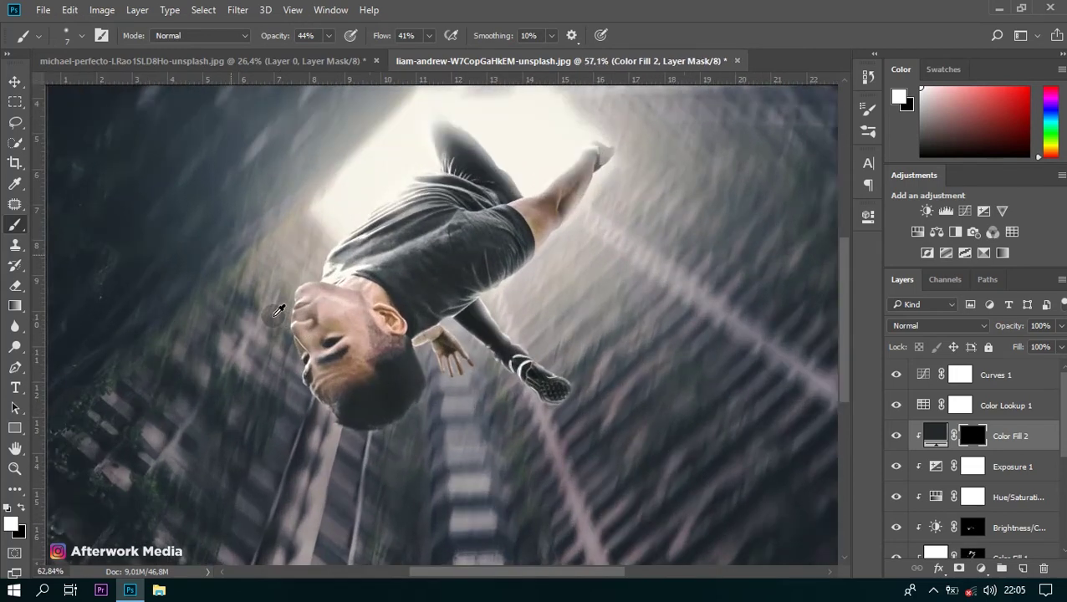
scroll(295, 325, up, 1)
scroll(297, 322, up, 1)
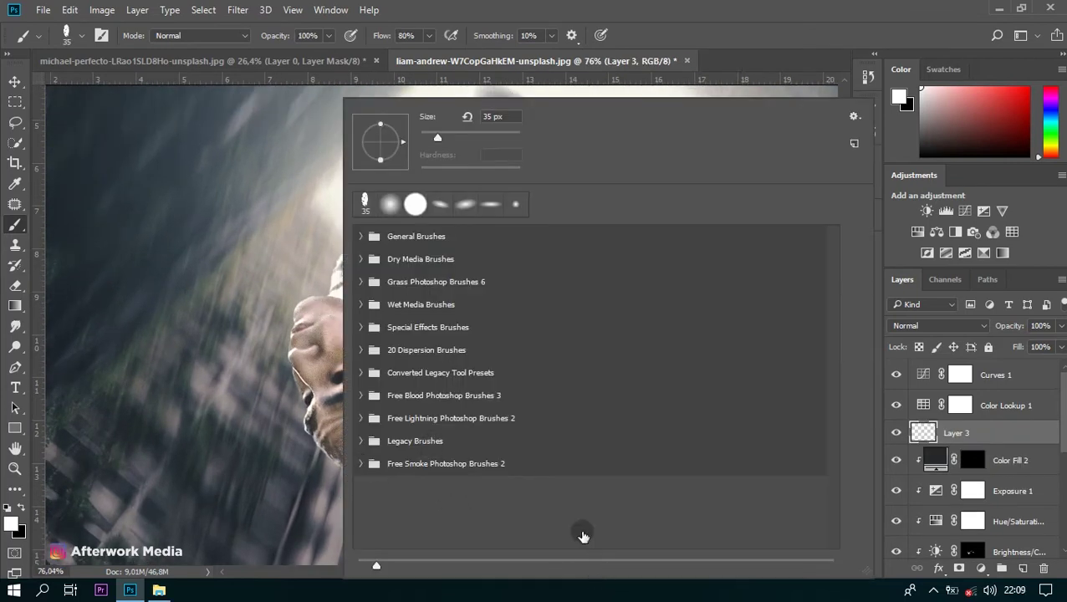
click(468, 464)
click(424, 500)
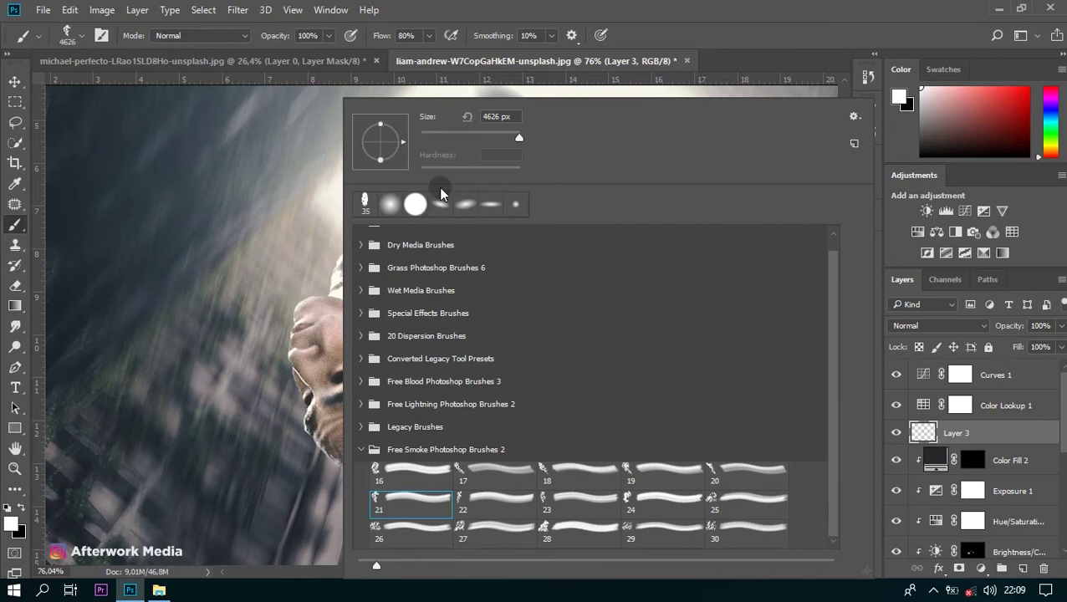
Settle on smoke brush 18 at 84 px and stamp it once on the shirt
click(441, 135)
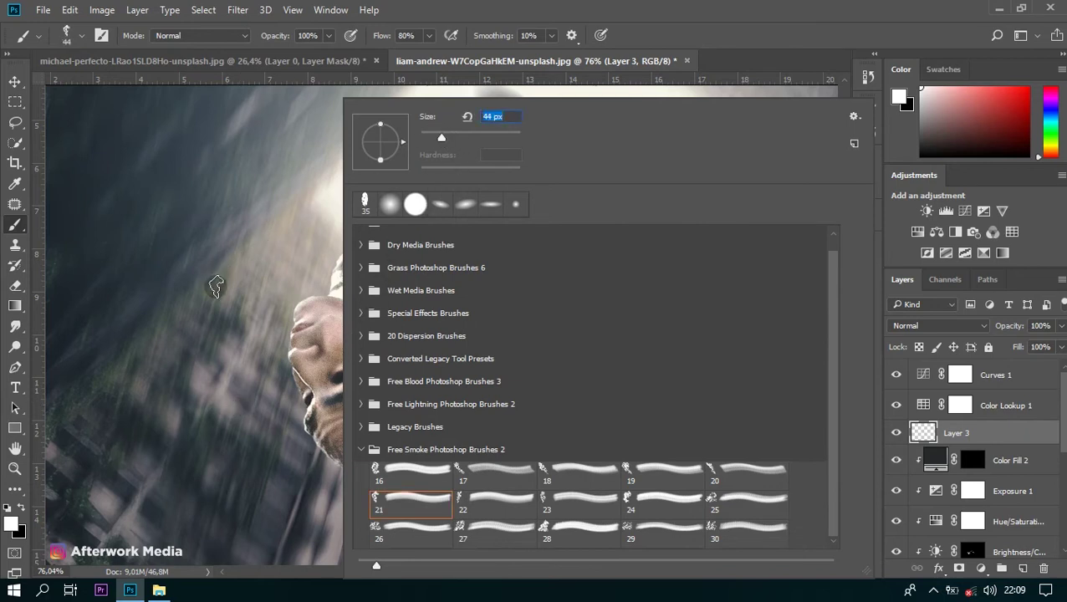
click(400, 471)
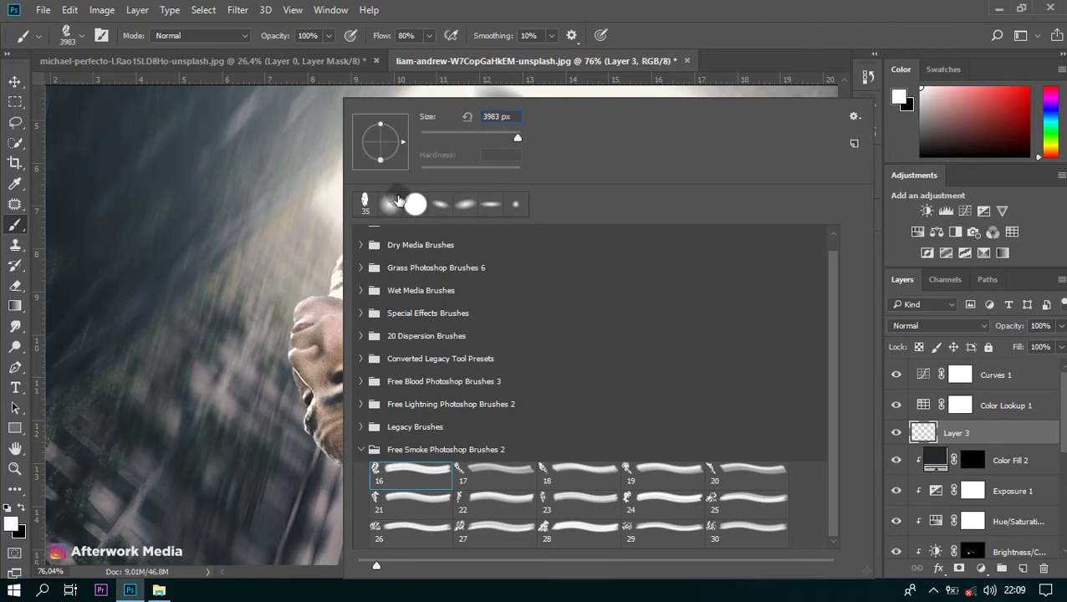
click(447, 138)
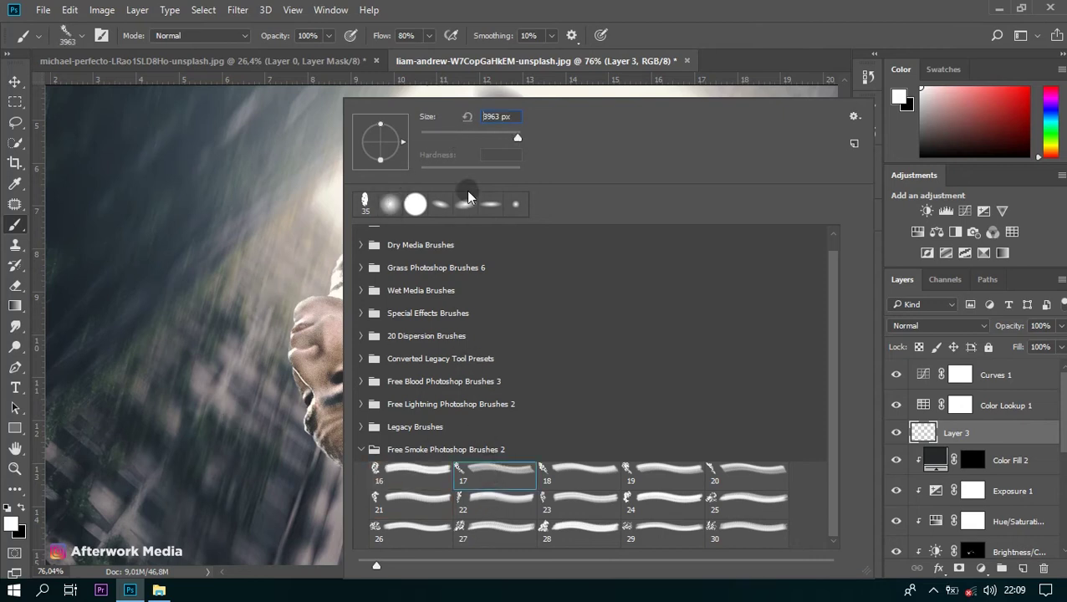
click(545, 471)
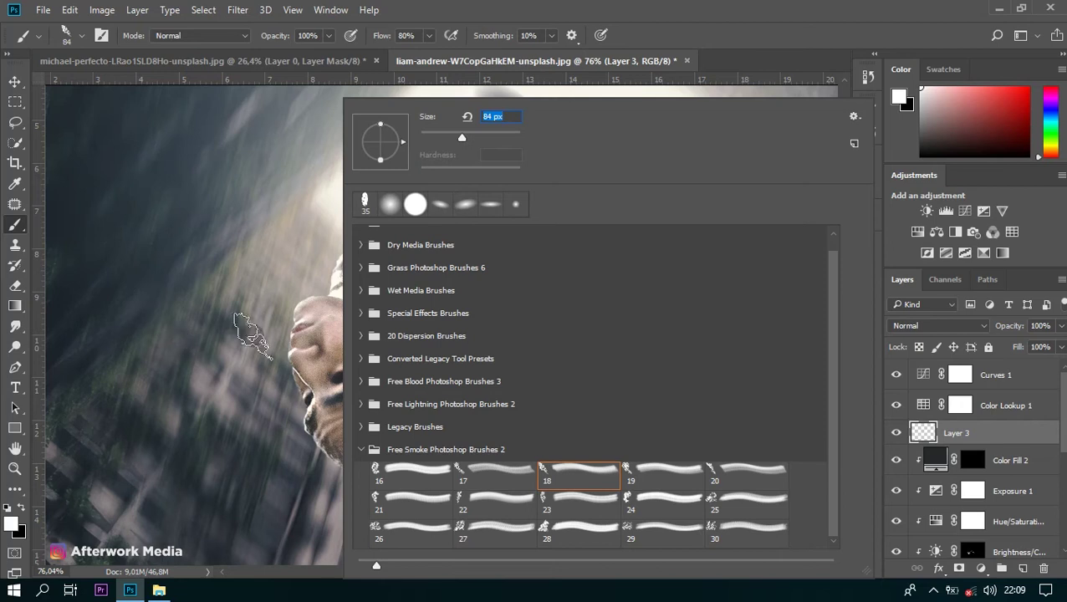
click(658, 8)
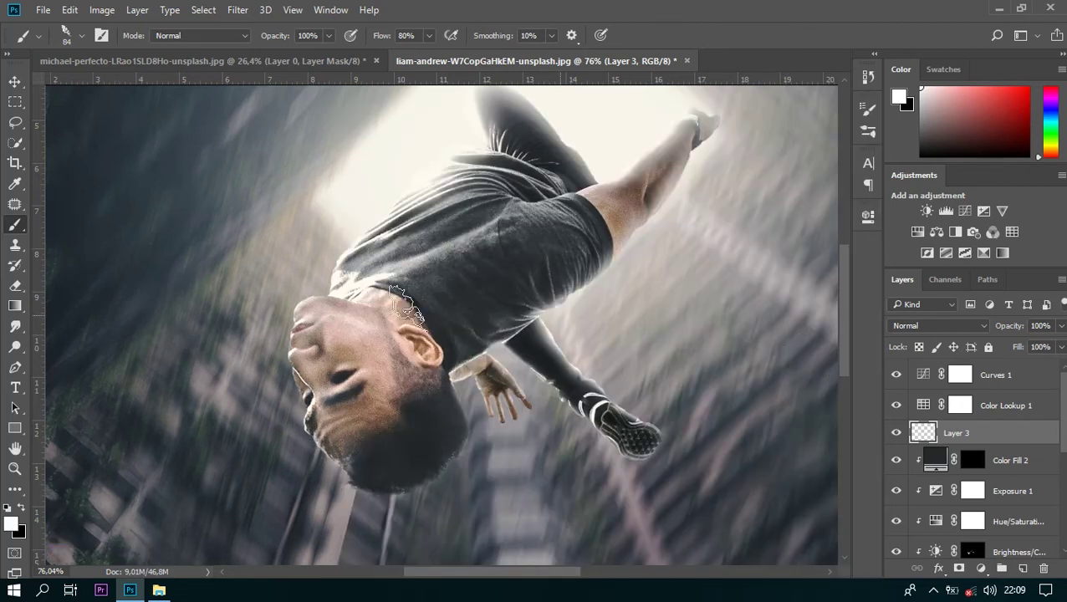
click(474, 311)
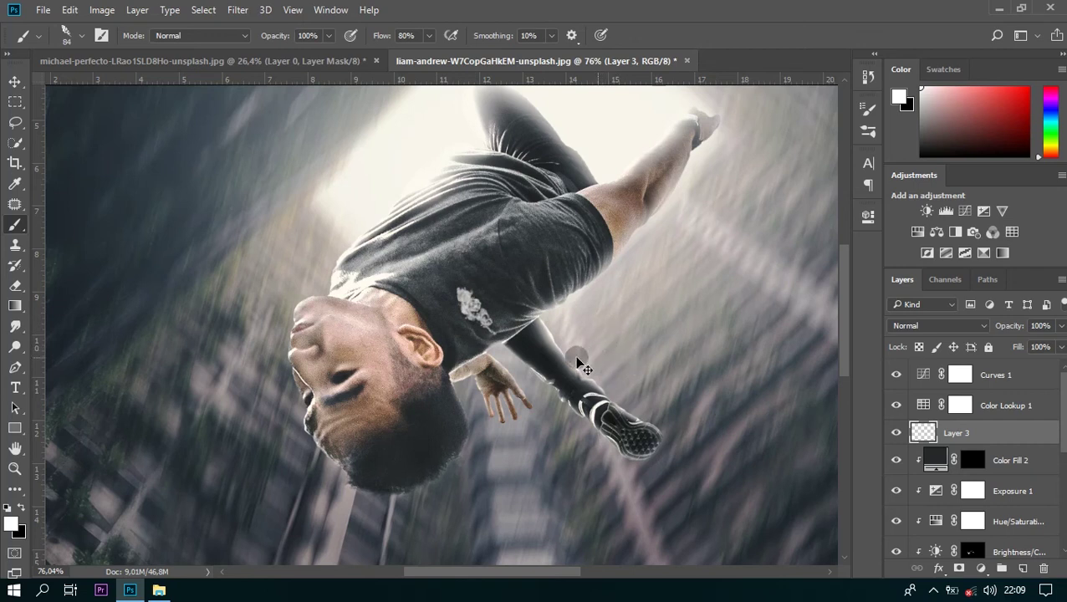
Enlarge the smoke stamp about threefold and mirror it horizontally
key(ctrl+t)
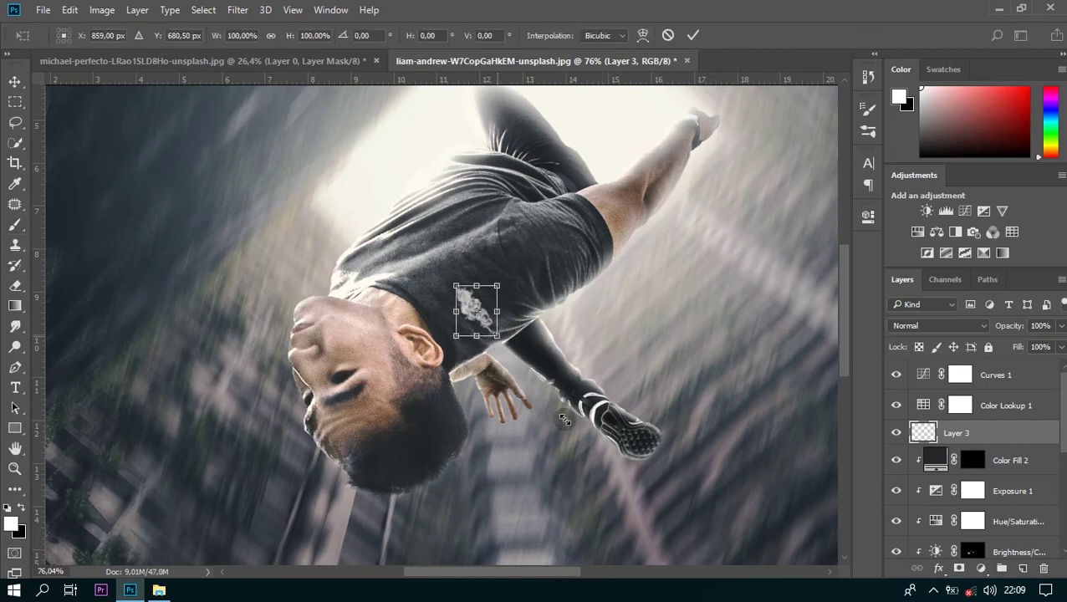
drag(500, 337, 576, 432)
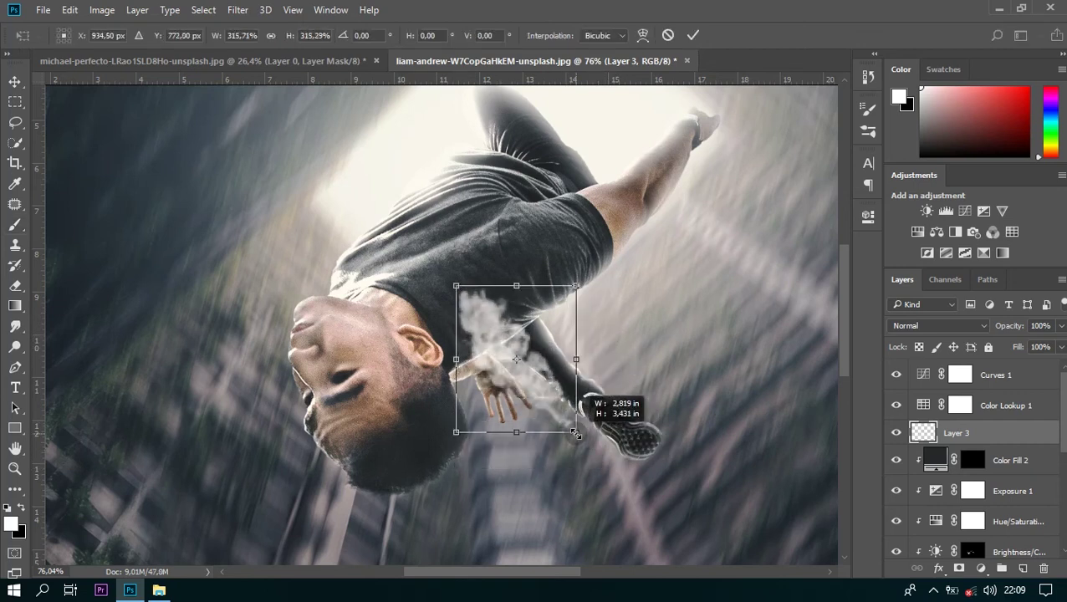
key(Return)
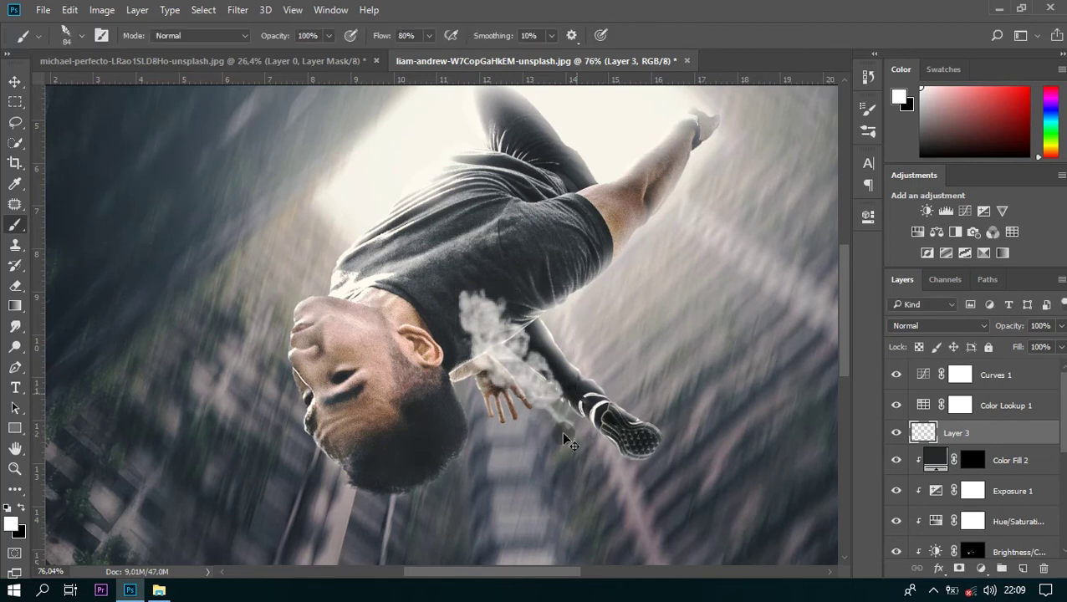
key(ctrl+t)
right_click(525, 358)
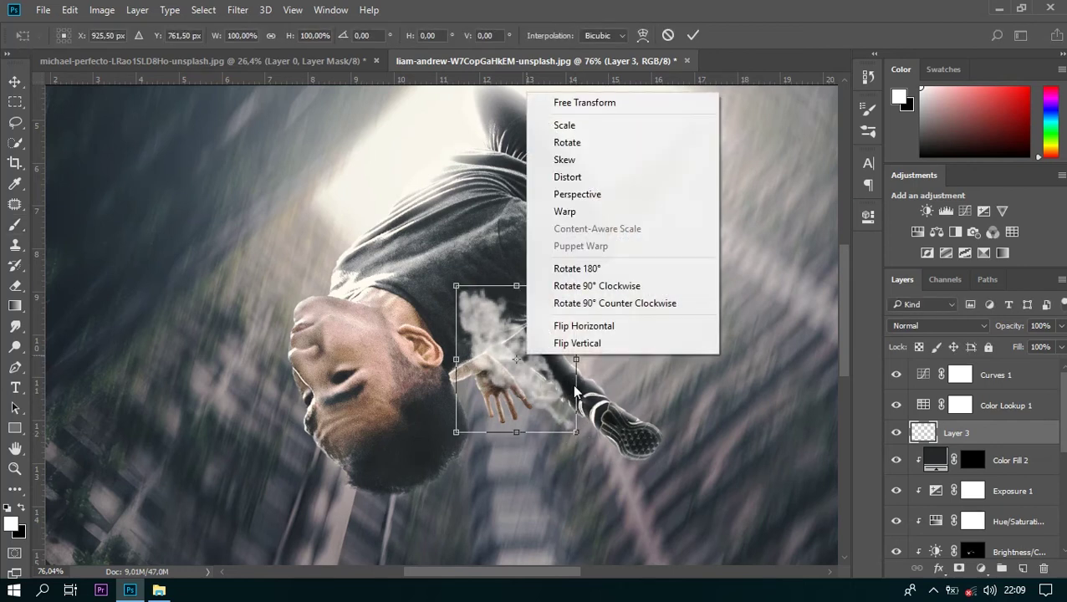
click(568, 324)
Move the smoke onto the face, rotate it about 55 degrees, and flip it into place
mouse_move(534, 322)
mouse_down()
mouse_move(424, 280)
mouse_move(448, 275)
mouse_up()
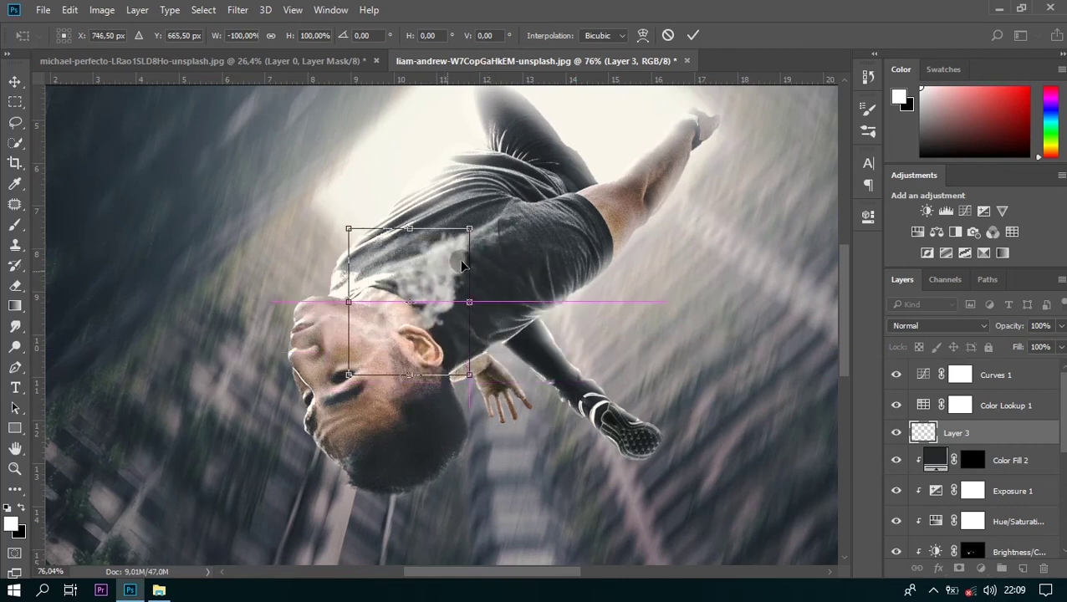
drag(469, 228, 493, 186)
drag(586, 351, 610, 312)
right_click(458, 290)
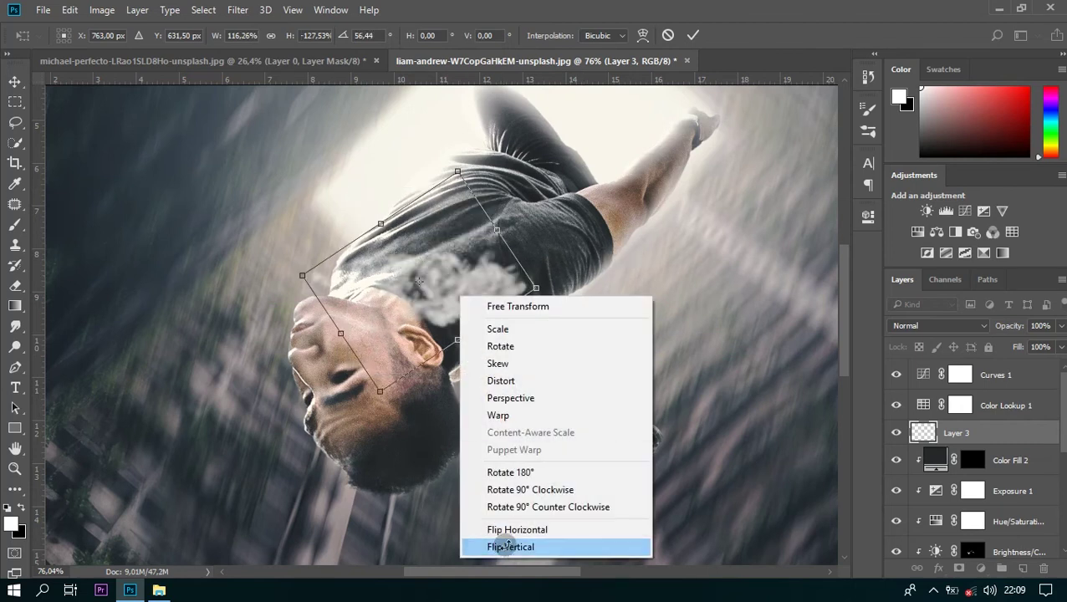
click(493, 545)
drag(516, 367, 619, 314)
right_click(524, 346)
click(546, 337)
Commit the smoke transform, duplicate Layer 3, and mirror the copy horizontally
key(Return)
key(b)
scroll(535, 341, down, 1)
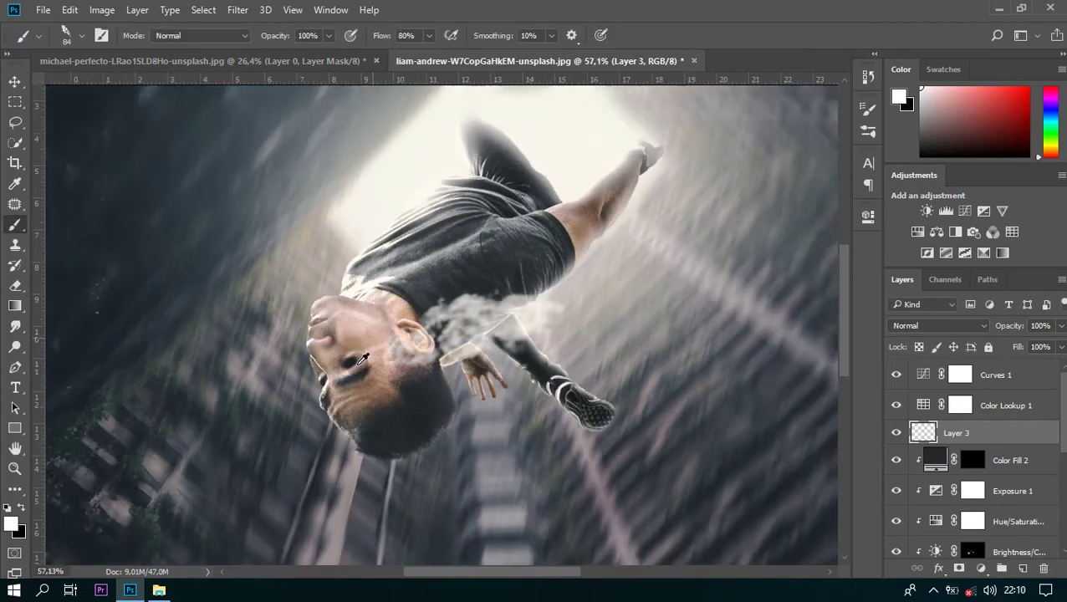
scroll(535, 341, up, 2)
key(ctrl+j)
key(ctrl+t)
right_click(539, 311)
click(597, 543)
Shrink, rotate about -101 degrees and vertically flip the smoke copy beside the face
mouse_move(440, 296)
mouse_down()
mouse_move(243, 376)
mouse_move(212, 376)
mouse_up()
drag(123, 326, 254, 372)
drag(301, 401, 199, 358)
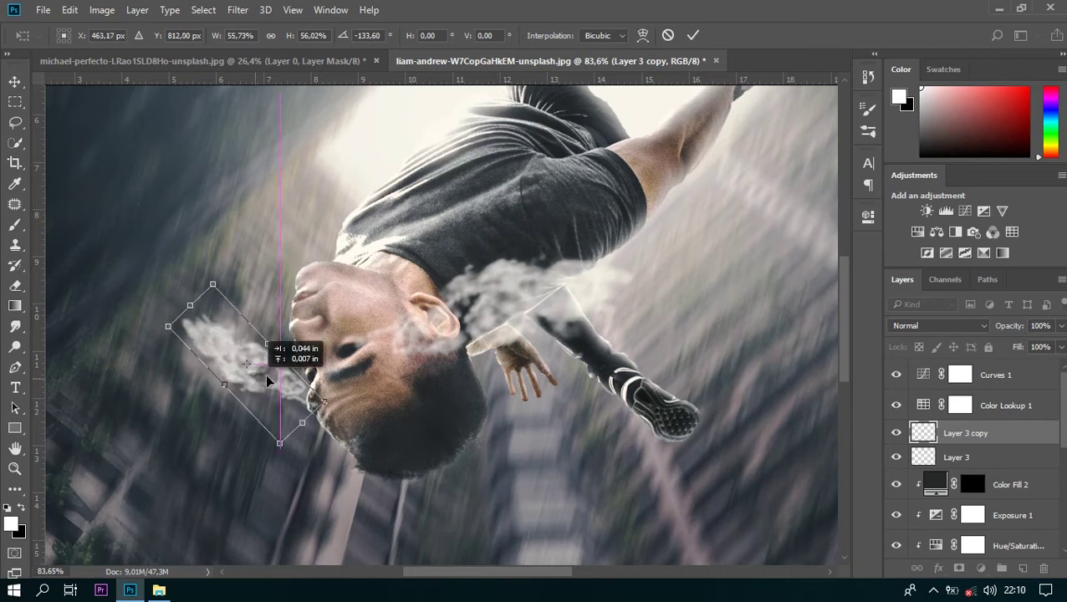
drag(364, 408, 347, 439)
mouse_move(290, 400)
mouse_down()
mouse_move(322, 403)
mouse_move(317, 388)
mouse_up()
drag(287, 284, 284, 311)
drag(303, 361, 281, 313)
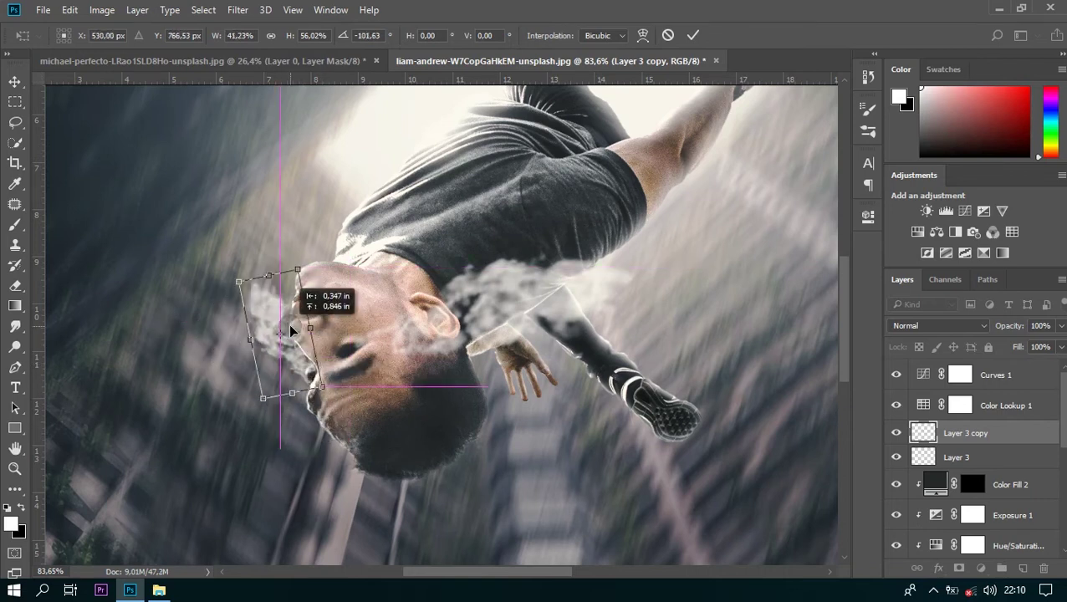
right_click(286, 301)
click(347, 552)
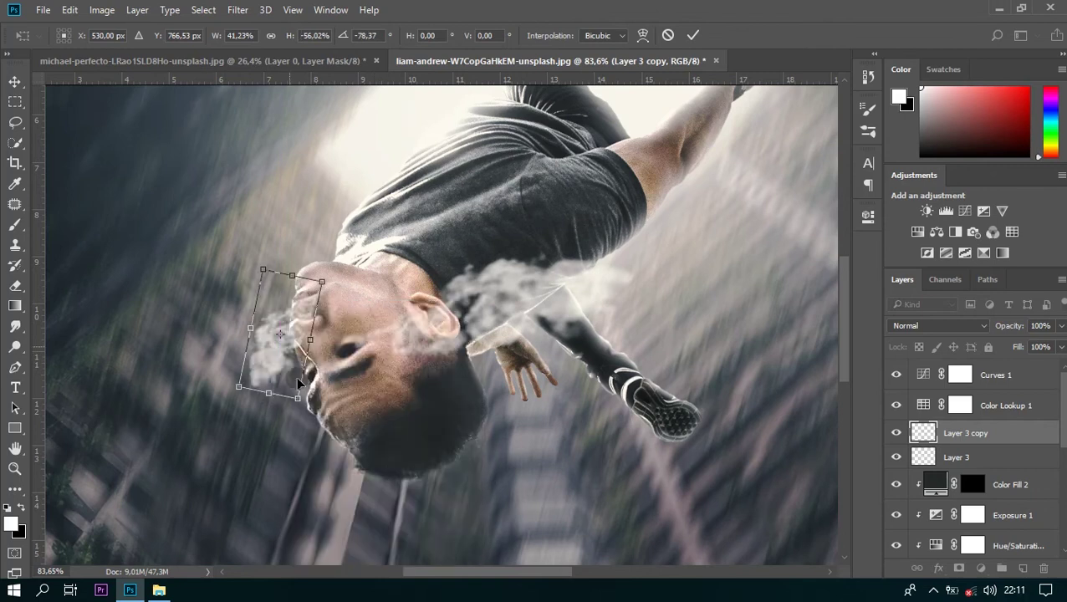
mouse_move(301, 445)
mouse_down()
mouse_move(327, 459)
mouse_move(322, 469)
mouse_up()
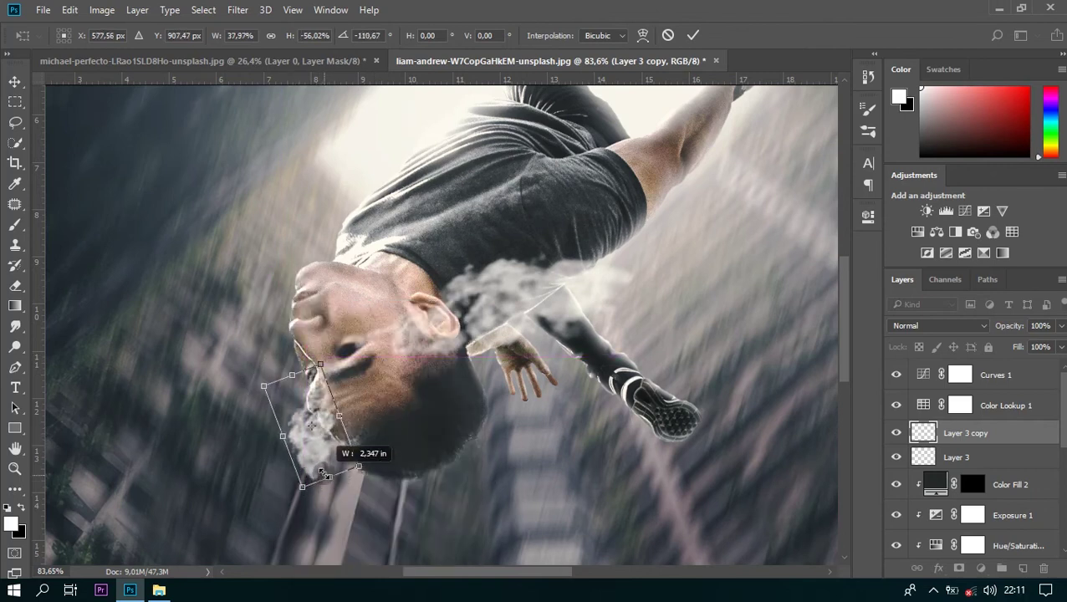
key(Return)
key(b)
Move Layer 3 copy below the man's layer and enlarge it into a plume behind his head
mouse_move(1015, 433)
mouse_down()
mouse_move(1002, 489)
mouse_move(987, 502)
mouse_up()
key(ctrl+t)
mouse_move(439, 450)
mouse_down()
mouse_move(435, 433)
mouse_move(414, 423)
mouse_up()
mouse_move(477, 439)
mouse_down()
mouse_move(424, 368)
mouse_move(441, 366)
mouse_move(535, 482)
mouse_up()
drag(394, 445, 390, 519)
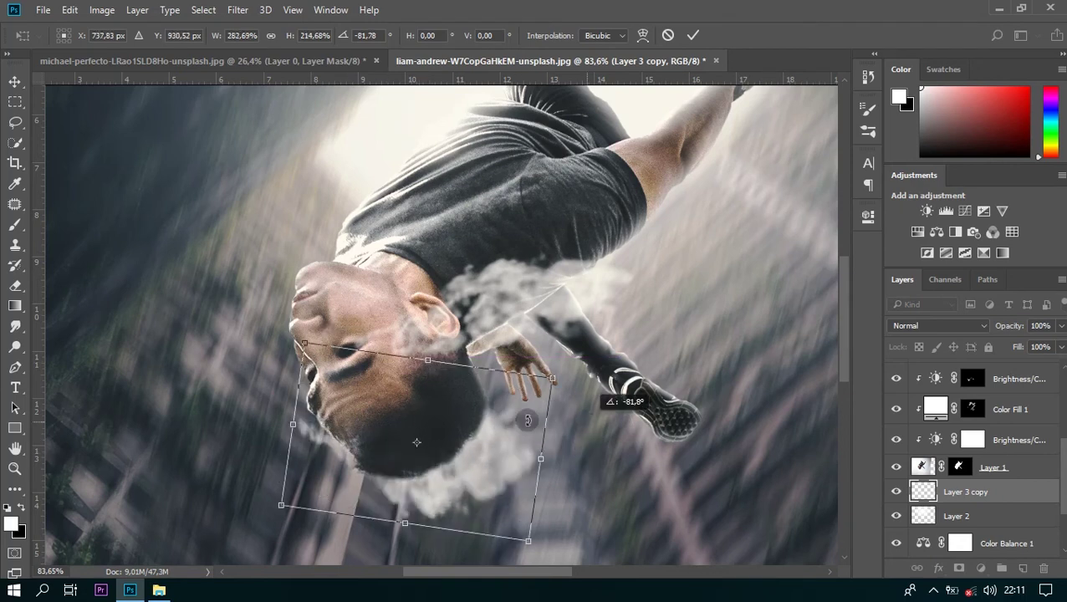
drag(401, 393, 426, 473)
key(Return)
key(b)
scroll(477, 418, down, 3)
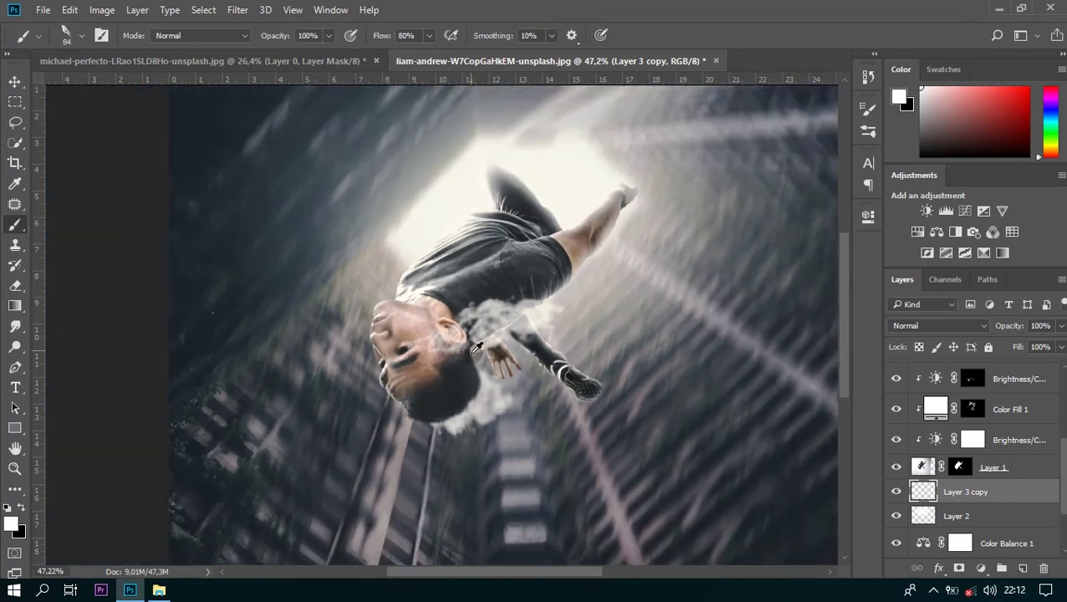
Add a mask to Layer 3 copy and paint black to hide the smoke below the head
scroll(360, 295, up, 3)
key(v)
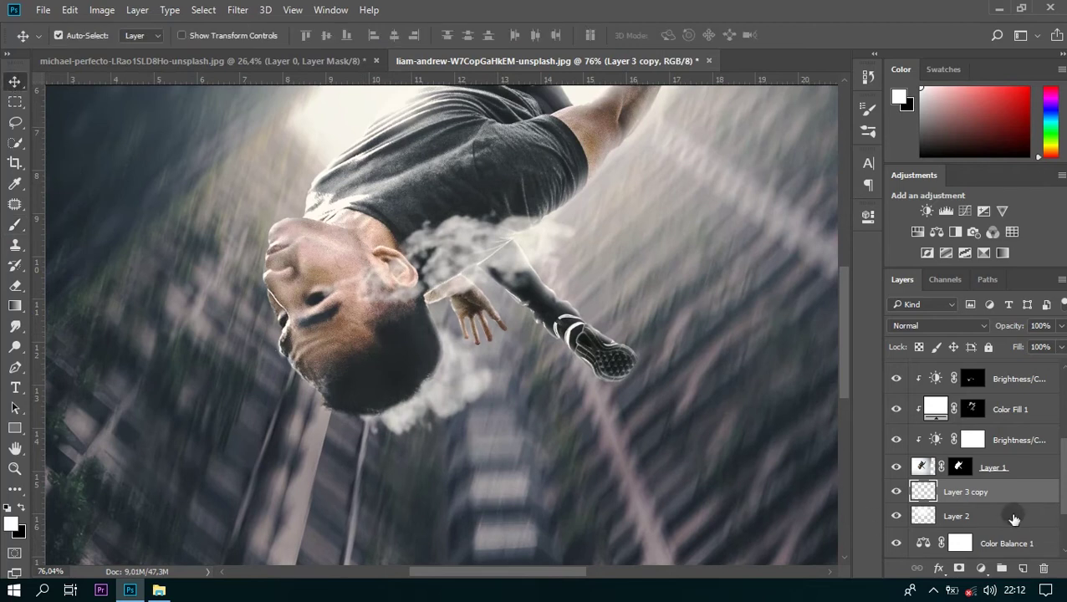
click(956, 568)
key(b)
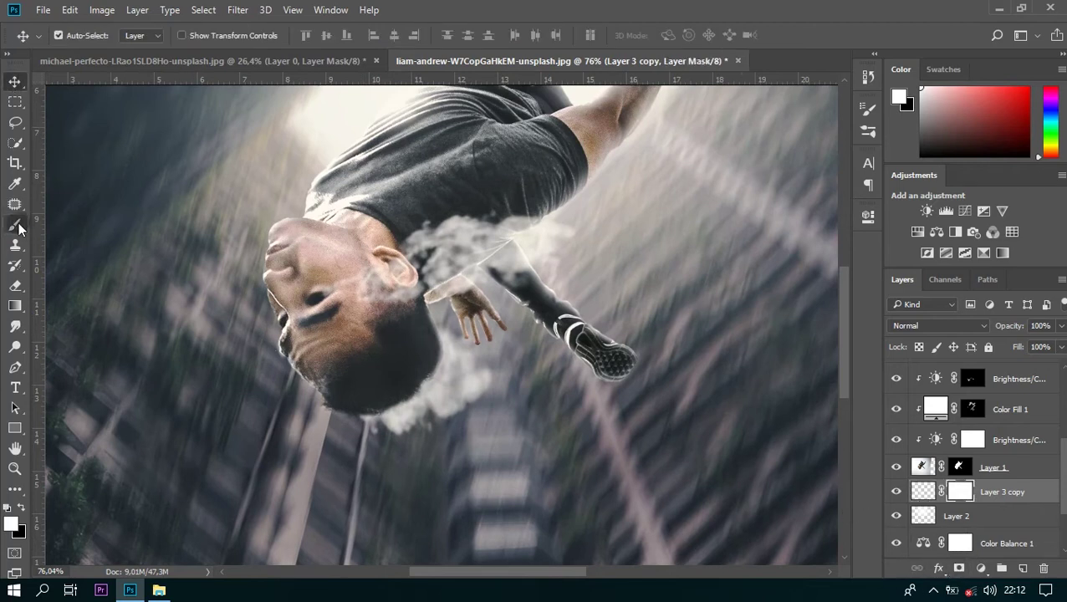
drag(392, 44, 435, 50)
key(x)
key(bracketright)
key(bracketright)
key(bracketright)
key(bracketright)
key(bracketright)
key(bracketright)
key(bracketright)
key(bracketright)
key(bracketright)
drag(441, 465, 548, 441)
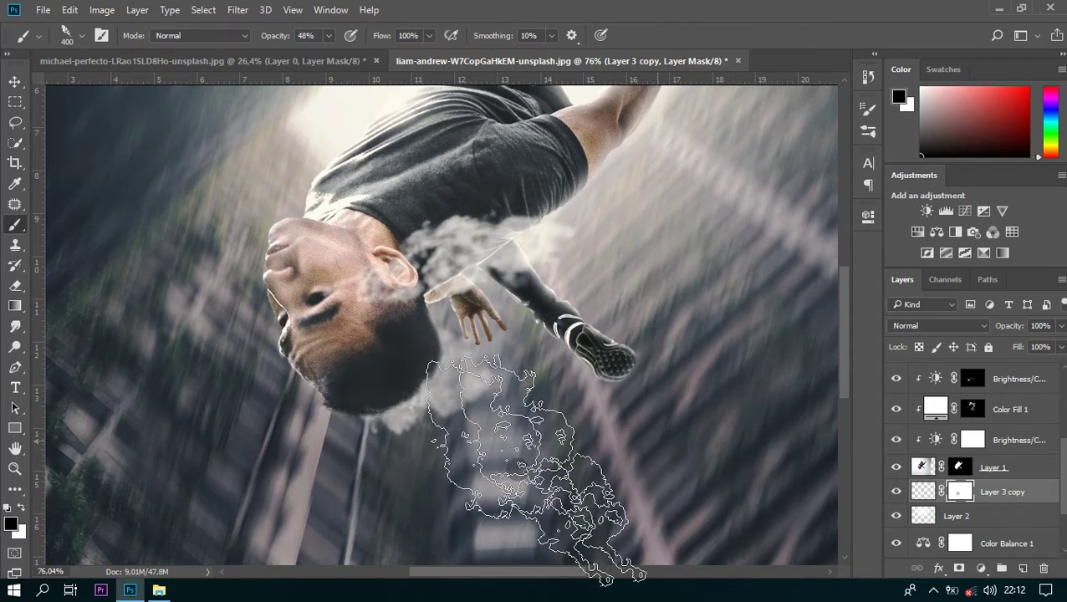
Warp the smoke copy so it bulges left and bends upward around the head
key(v)
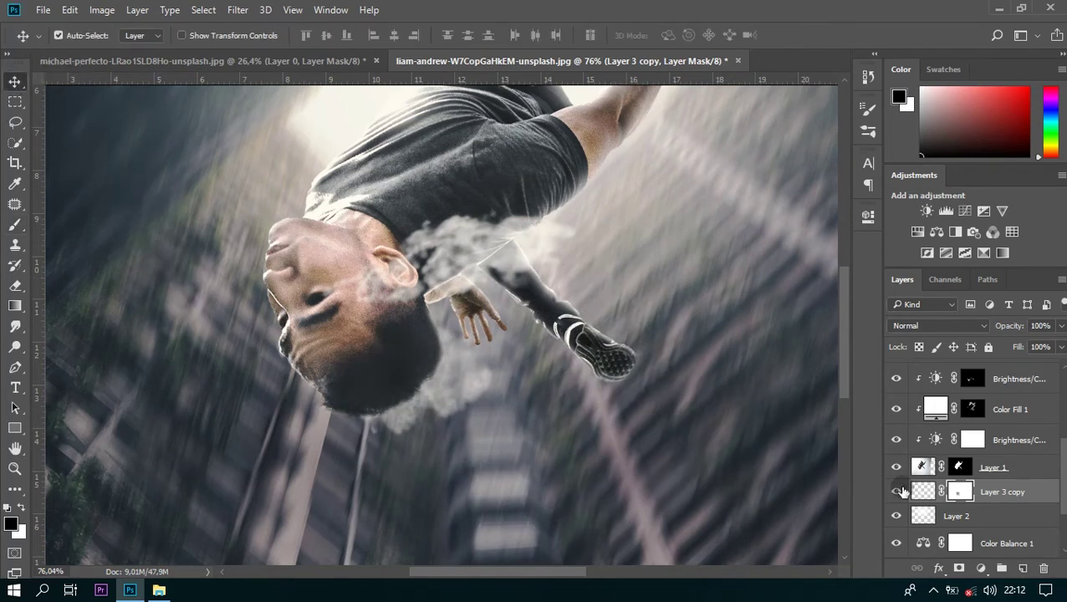
key(ctrl+t)
click(643, 35)
drag(272, 341, 238, 338)
mouse_move(349, 294)
mouse_down()
mouse_move(333, 245)
mouse_move(346, 239)
mouse_move(333, 247)
mouse_up()
drag(276, 391, 237, 393)
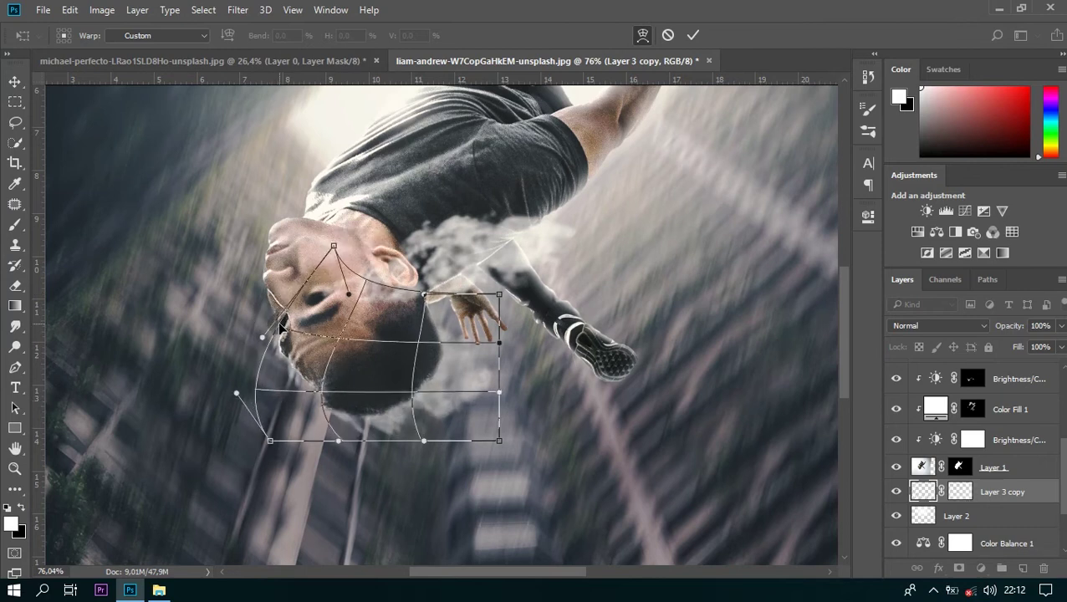
key(Return)
Select Layer 3's mask and set up a 35 px brush at 100% opacity
scroll(324, 308, up, 3)
scroll(324, 308, up, 2)
scroll(324, 308, up, 2)
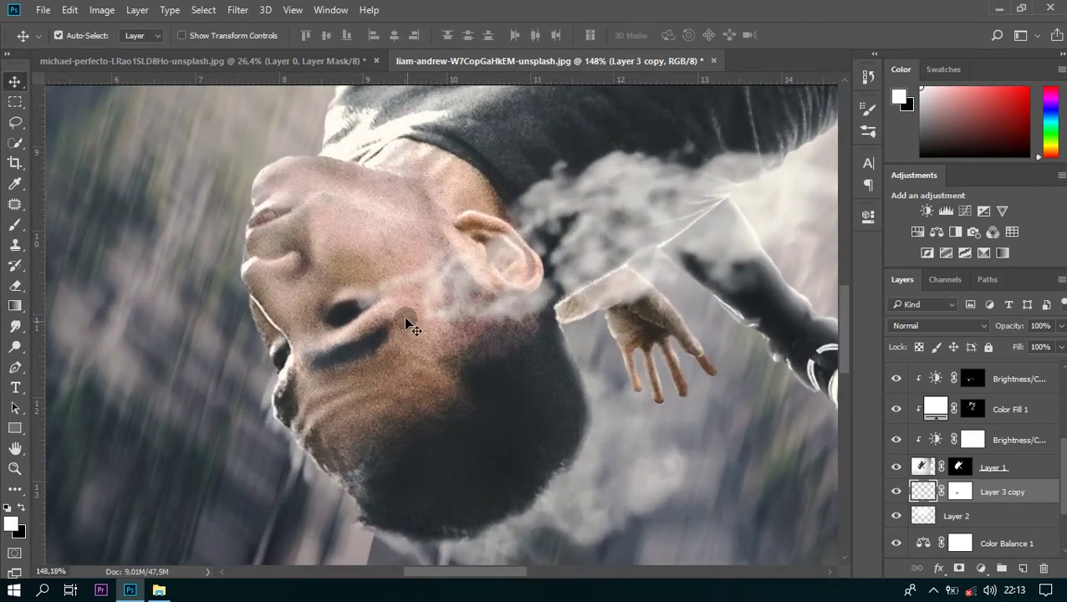
scroll(949, 452, up, 5)
click(923, 432)
click(960, 433)
key(b)
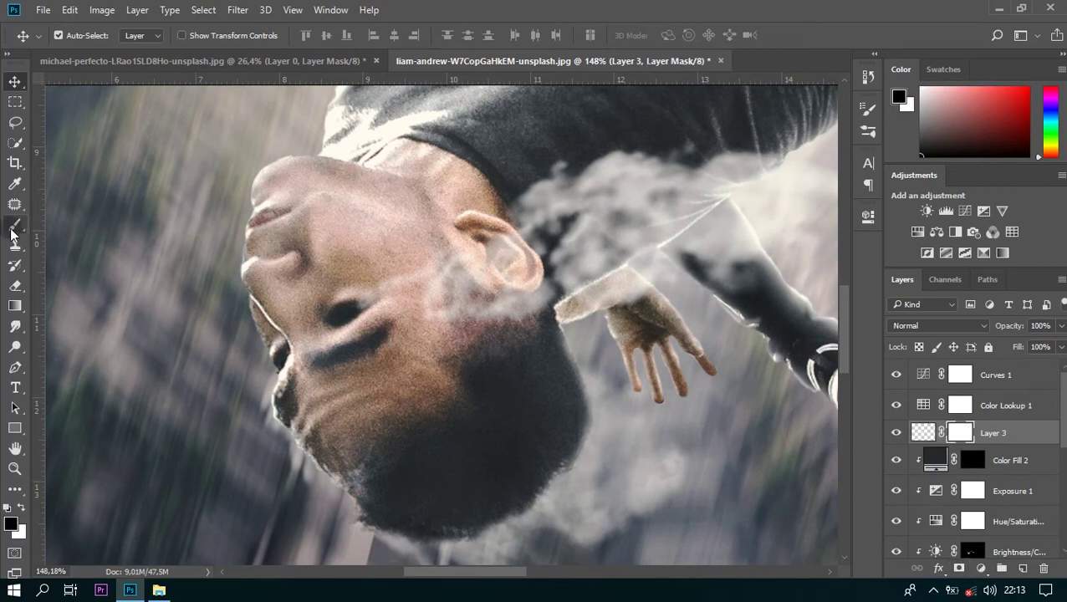
right_click(389, 263)
double_click(384, 204)
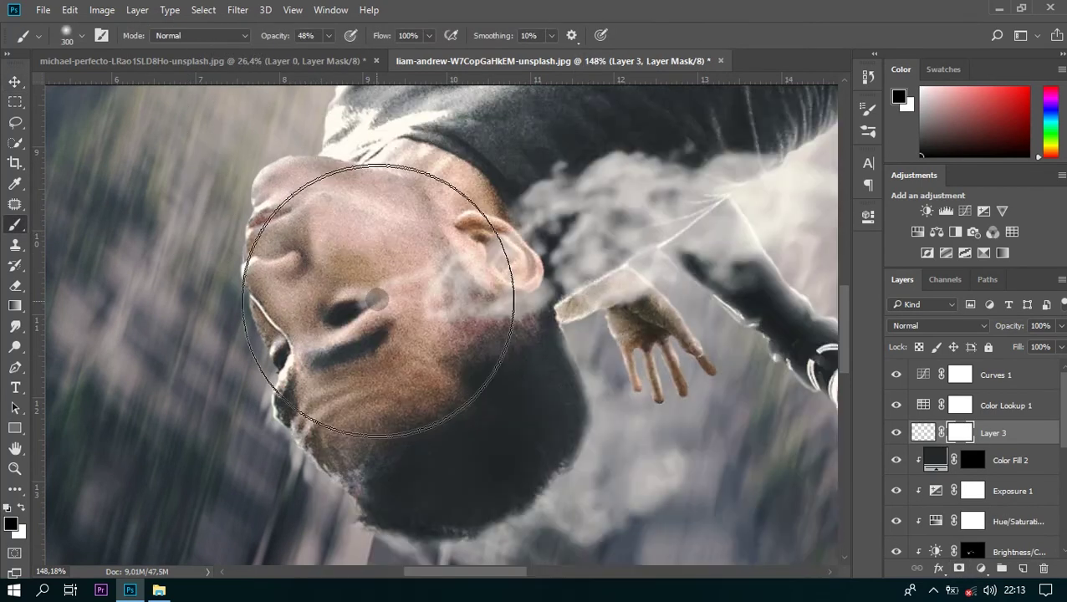
key(0)
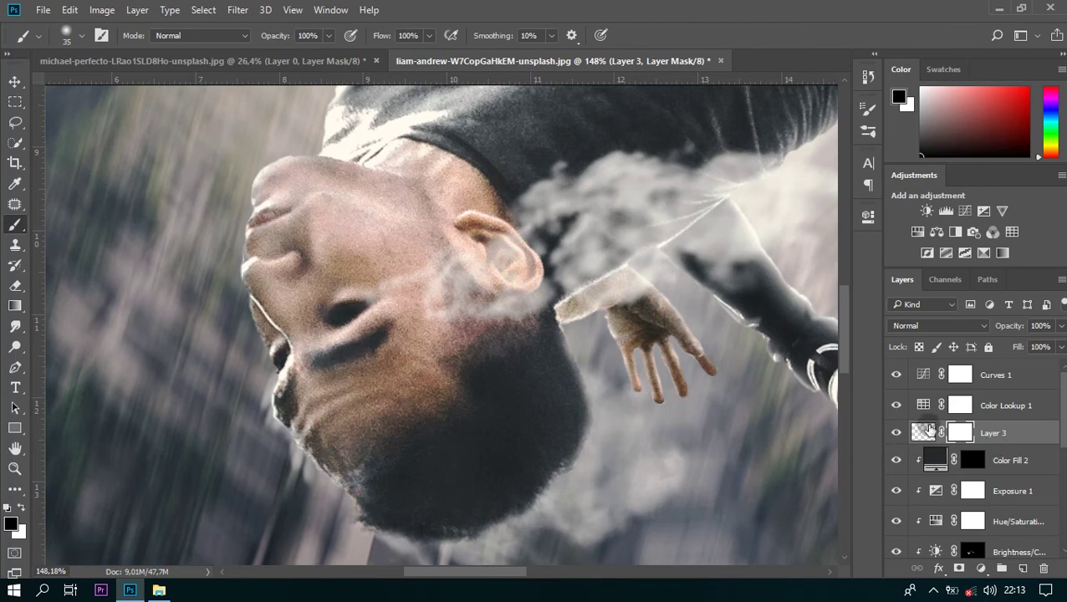
Duplicate the smoke to the right, flip it vertically, and rotate it about 154°
scroll(493, 302, down, 3)
scroll(494, 310, down, 2)
scroll(486, 327, up, 1)
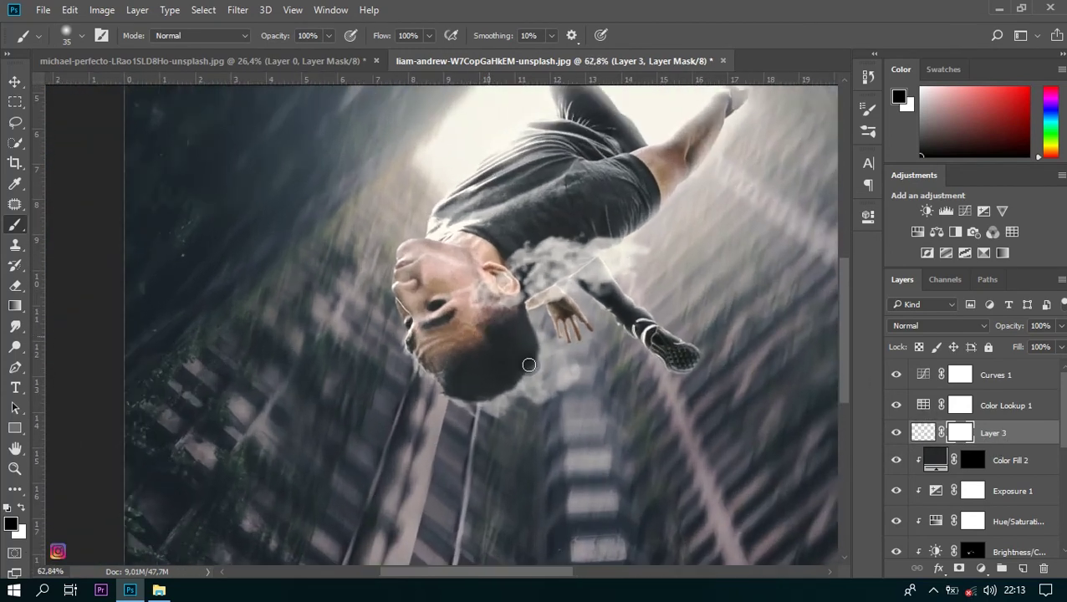
key(v)
drag(486, 303, 640, 255)
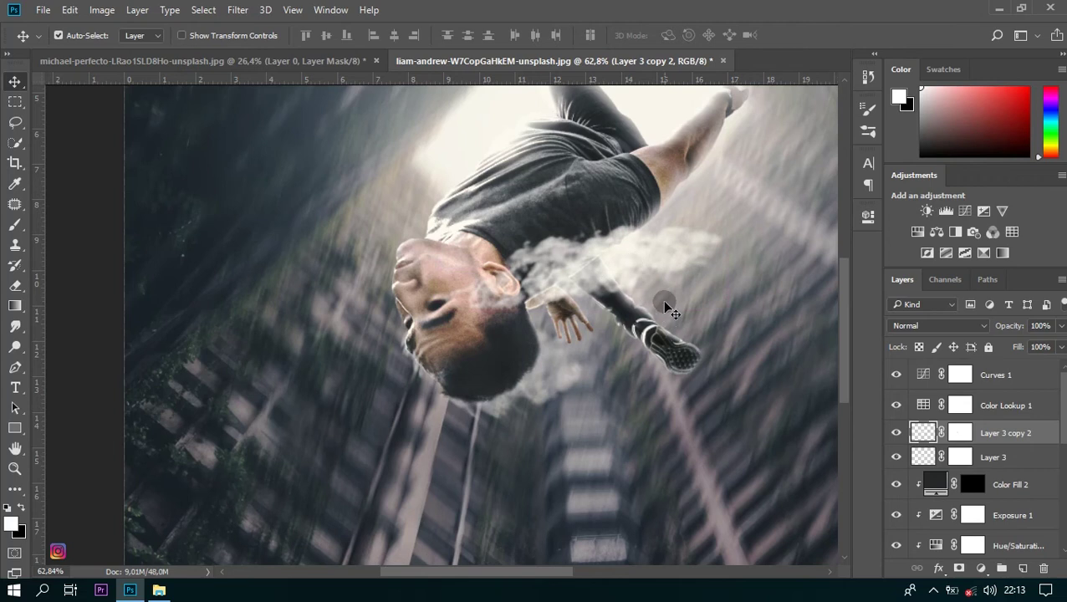
key(ctrl+t)
right_click(622, 269)
click(667, 517)
drag(740, 249, 700, 274)
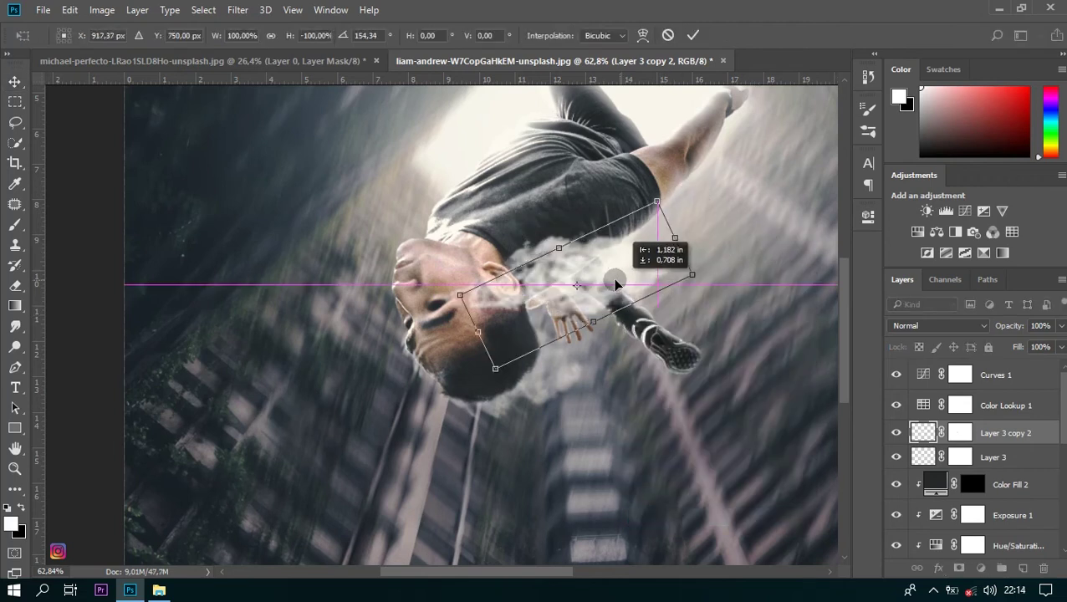
key(Return)
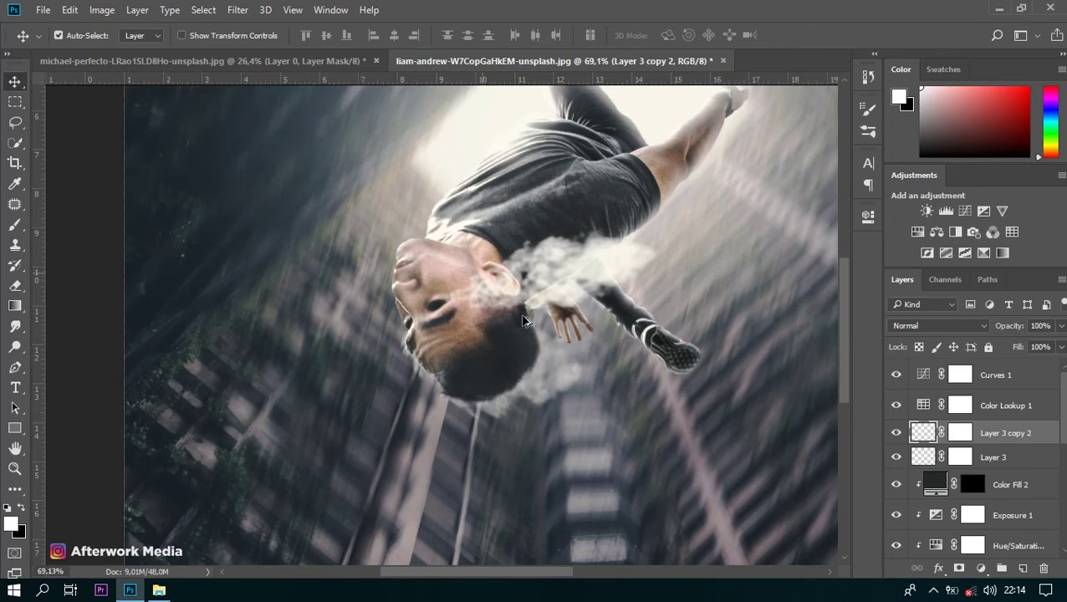
Select the Color Fill 2 eye-glow layer
scroll(525, 376, up, 4)
scroll(523, 381, down, 2)
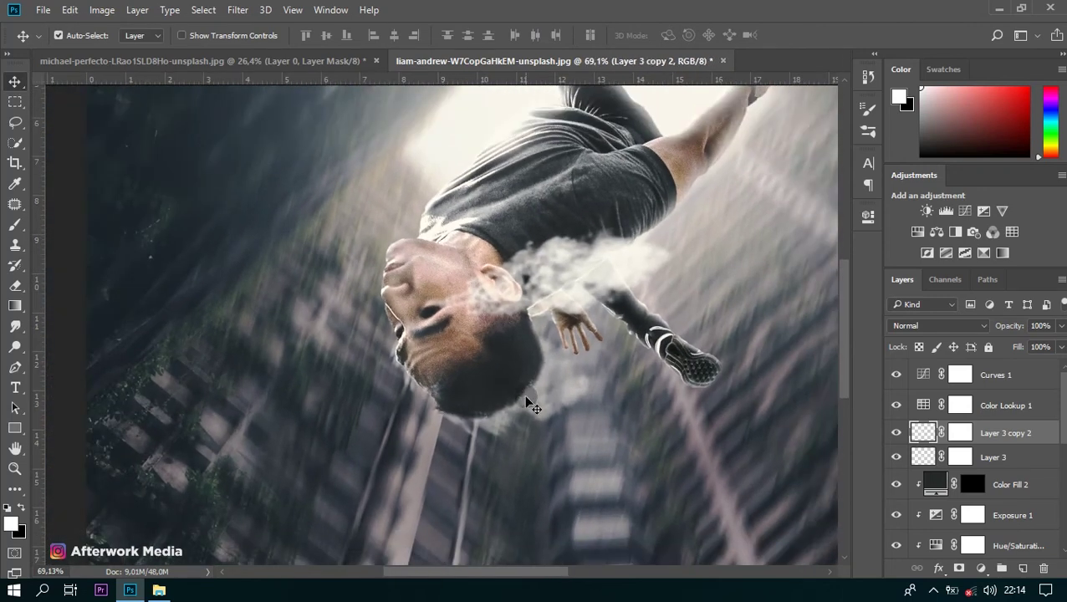
scroll(451, 307, up, 2)
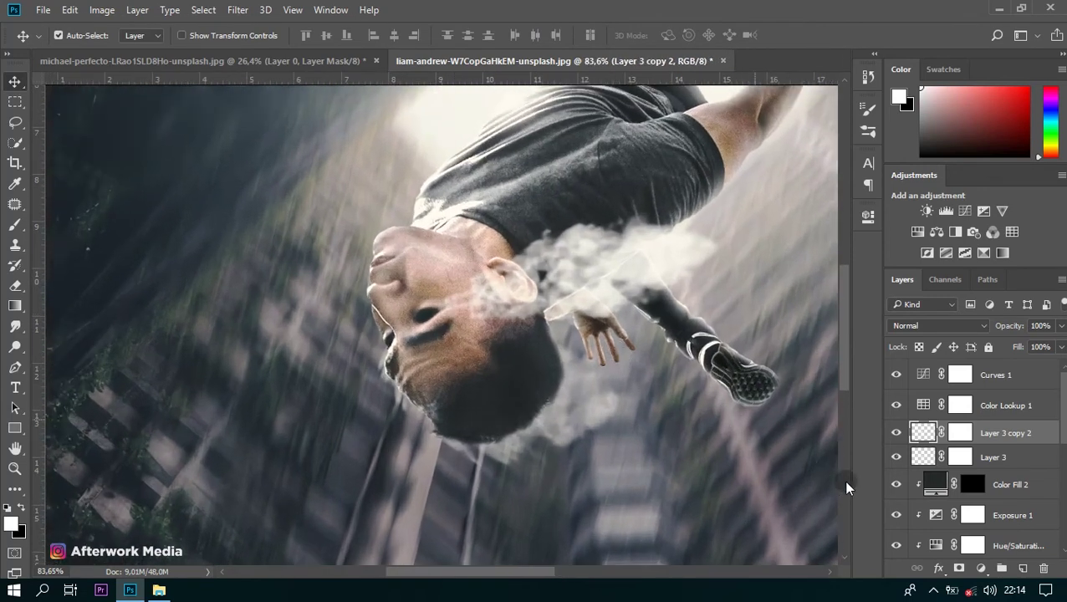
click(934, 485)
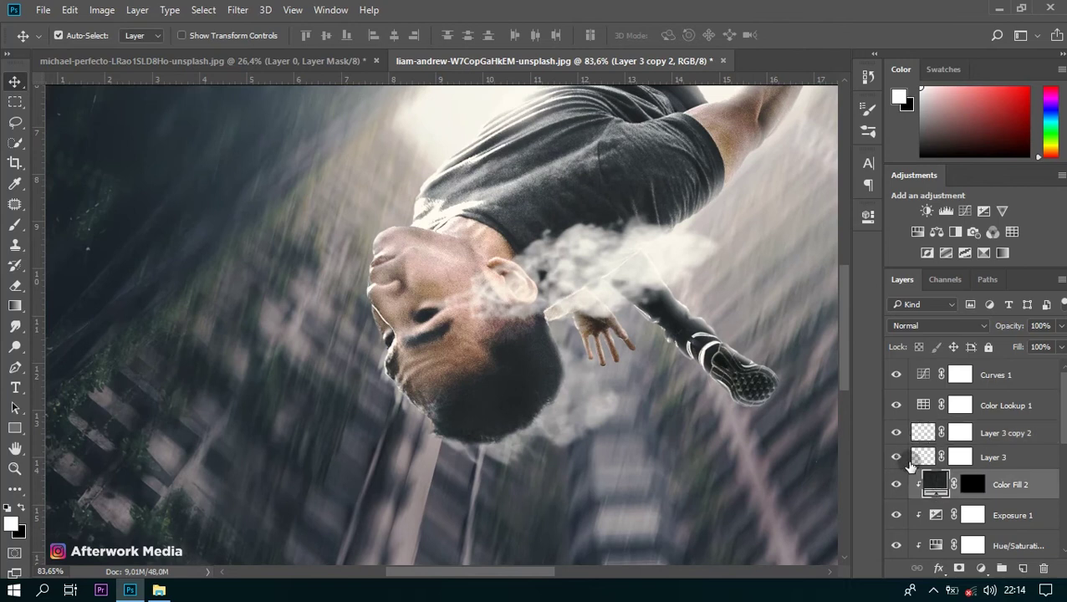
Set Color Fill 2 to bright sky blue #45b9fb after trying pink and red hues
double_click(935, 483)
click(789, 334)
mouse_move(793, 311)
mouse_down()
mouse_move(751, 224)
mouse_move(727, 219)
mouse_up()
click(758, 236)
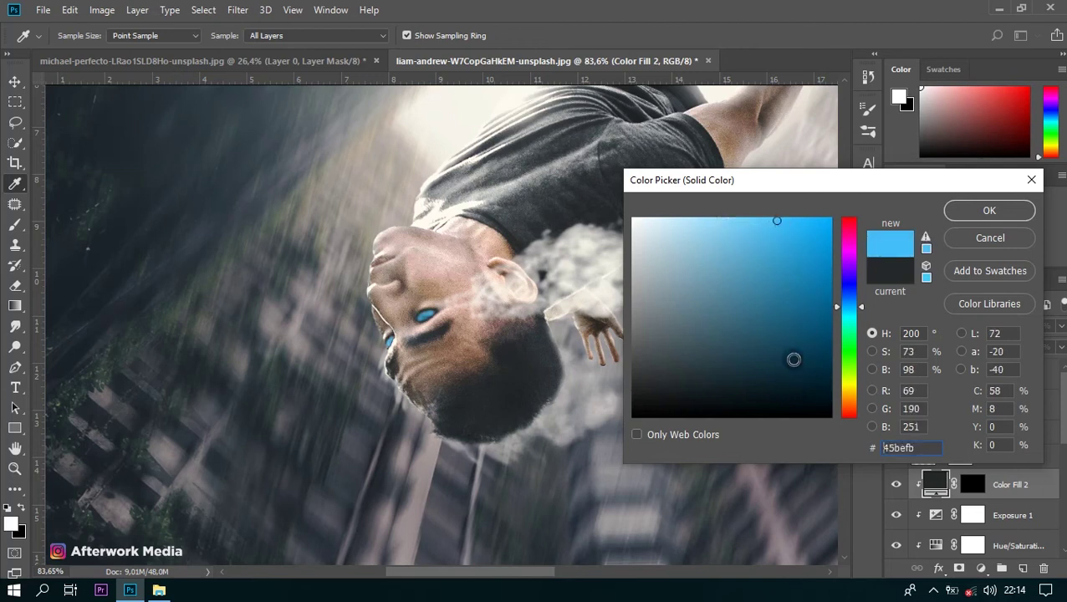
click(850, 235)
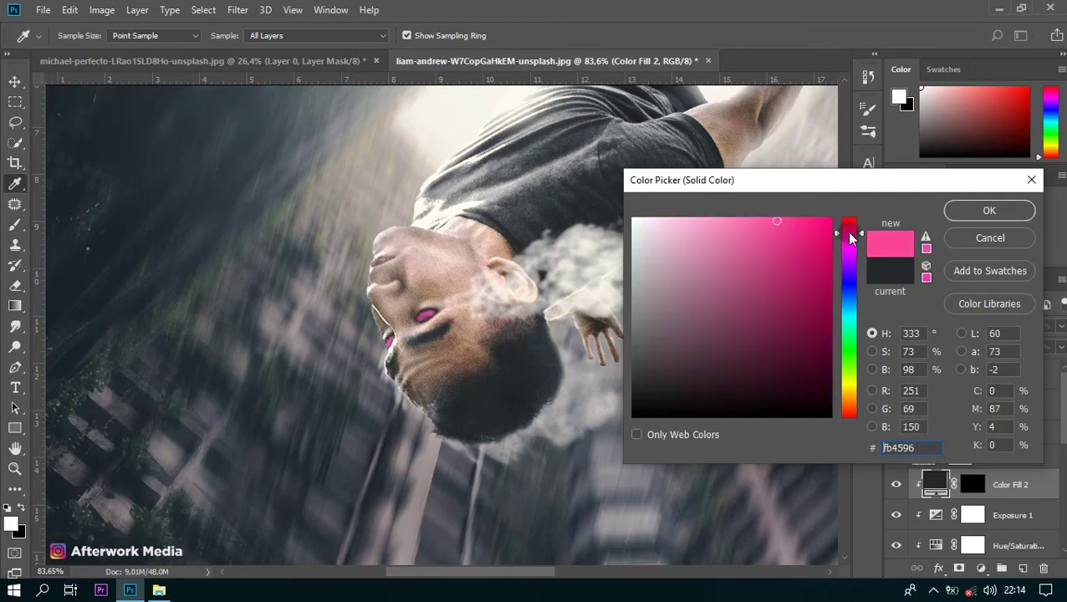
drag(851, 230, 852, 223)
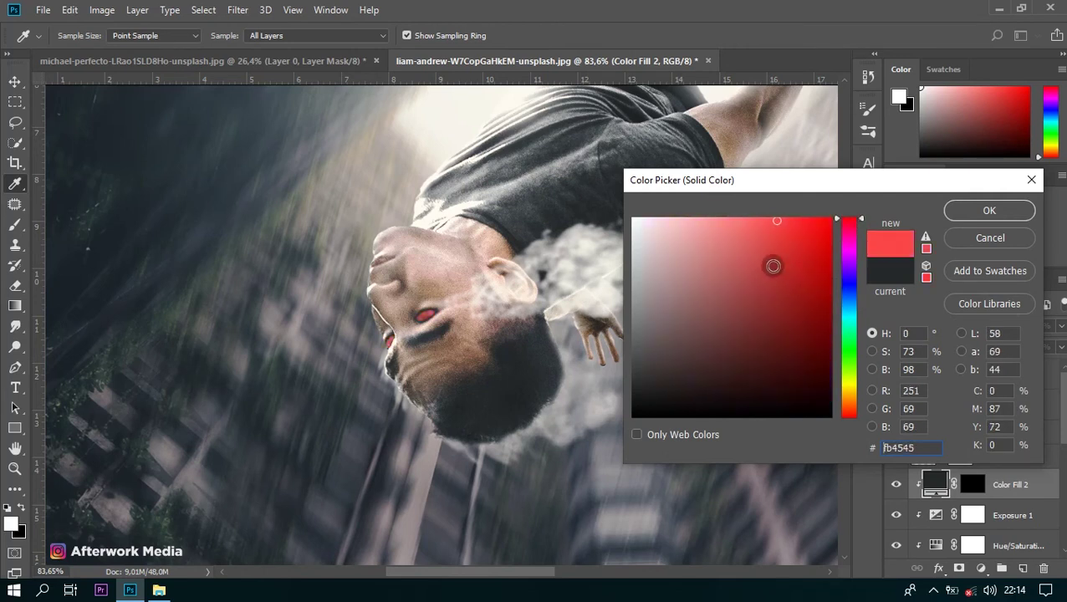
drag(850, 305, 846, 312)
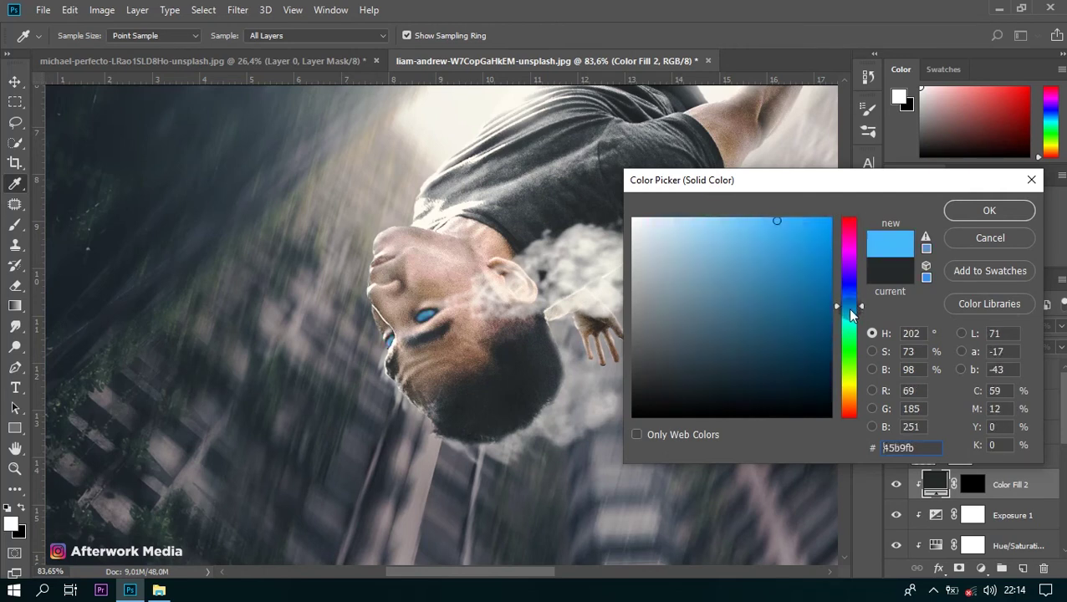
click(989, 210)
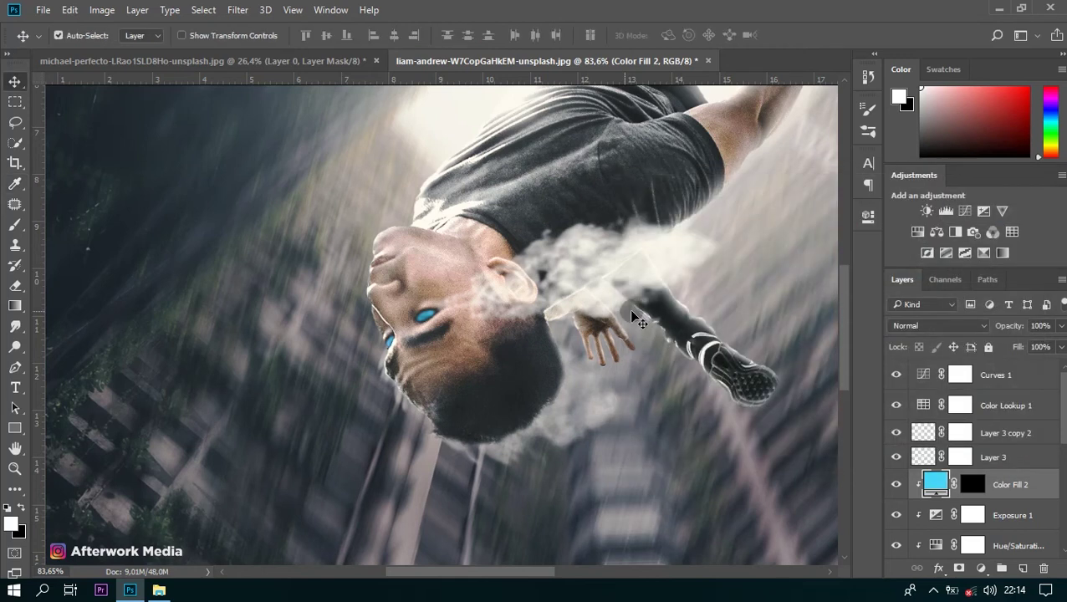
scroll(522, 349, down, 1)
scroll(519, 352, down, 2)
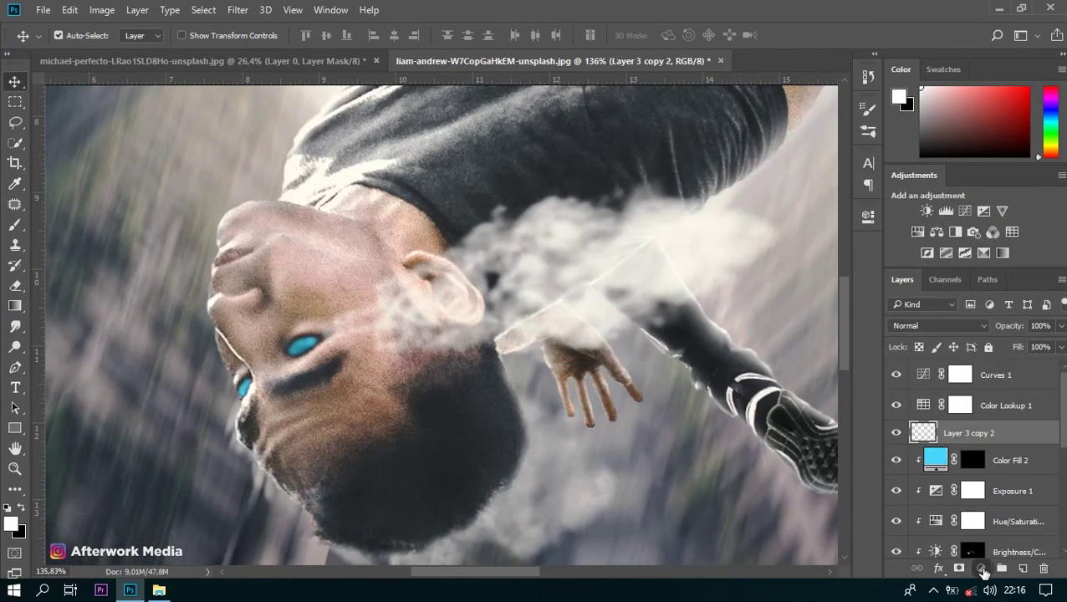
Create a Solid Color fill layer in a saturated light cyan
click(981, 569)
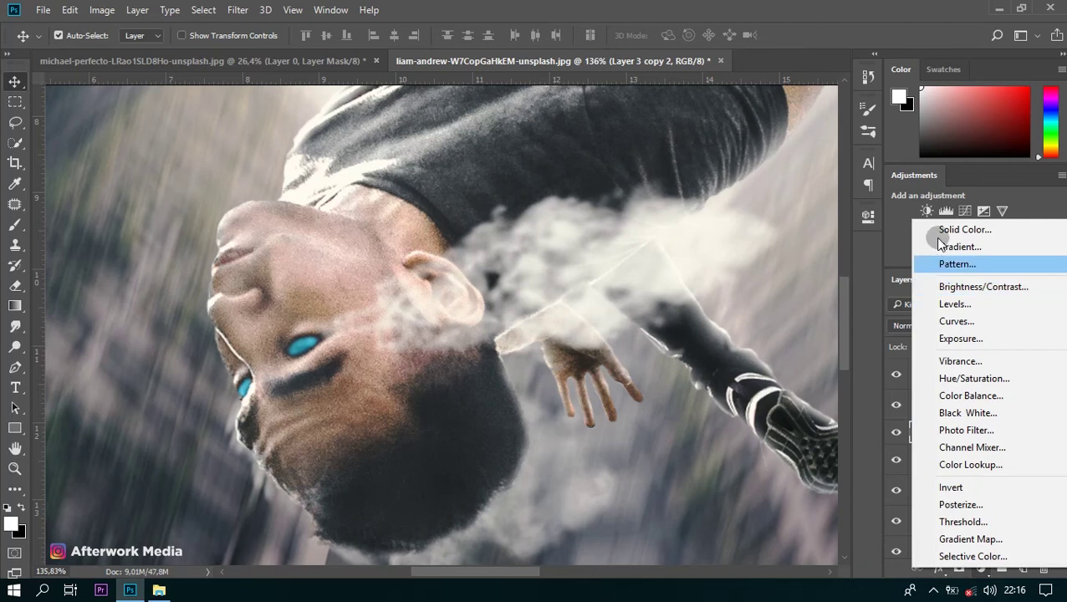
key(Escape)
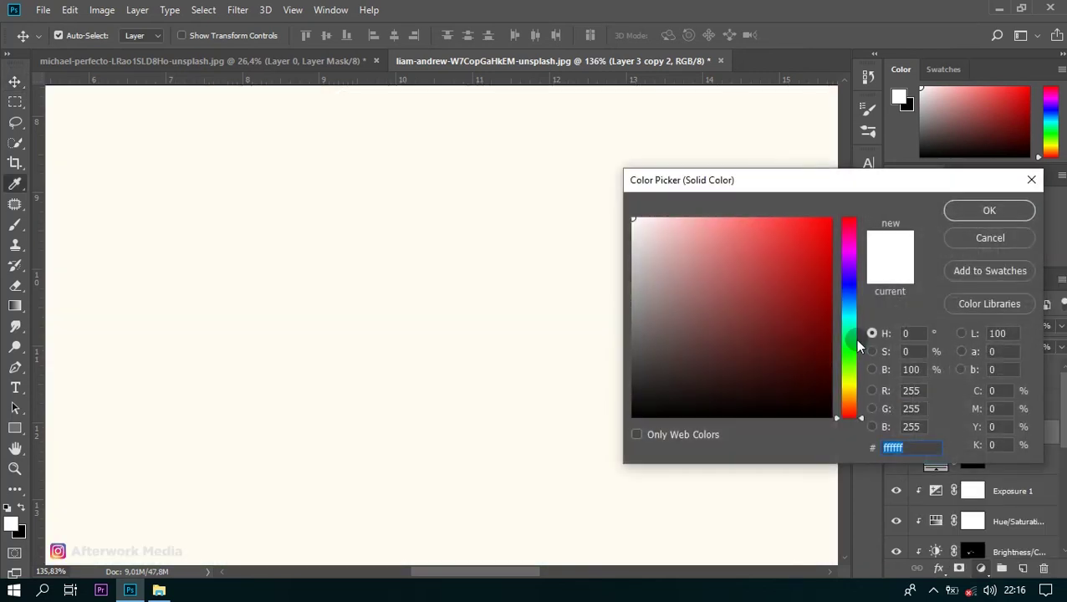
click(848, 318)
drag(849, 318, 849, 312)
drag(738, 221, 726, 222)
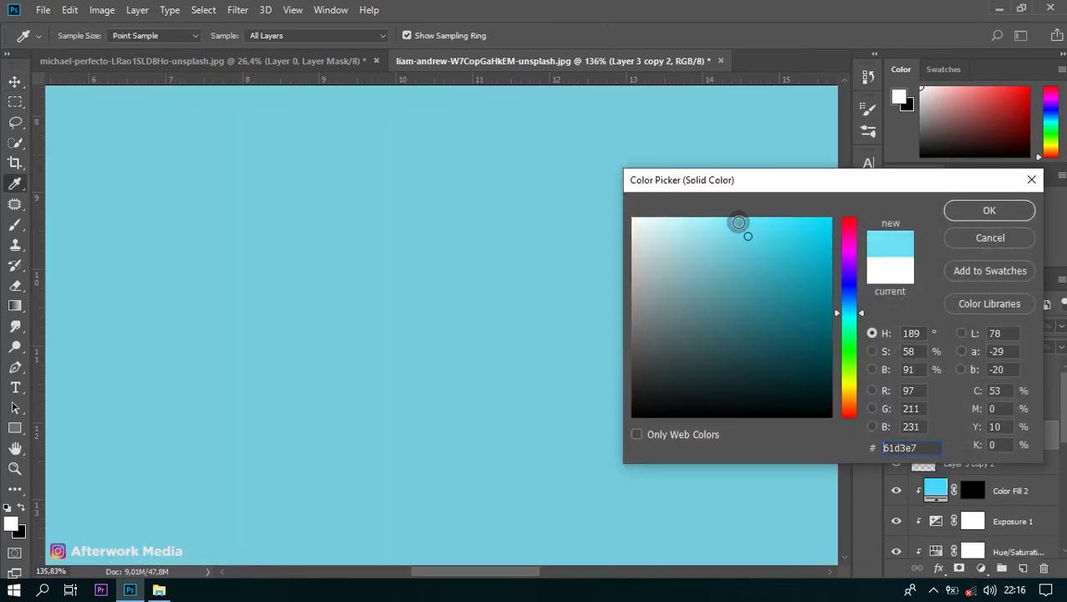
drag(733, 229, 747, 224)
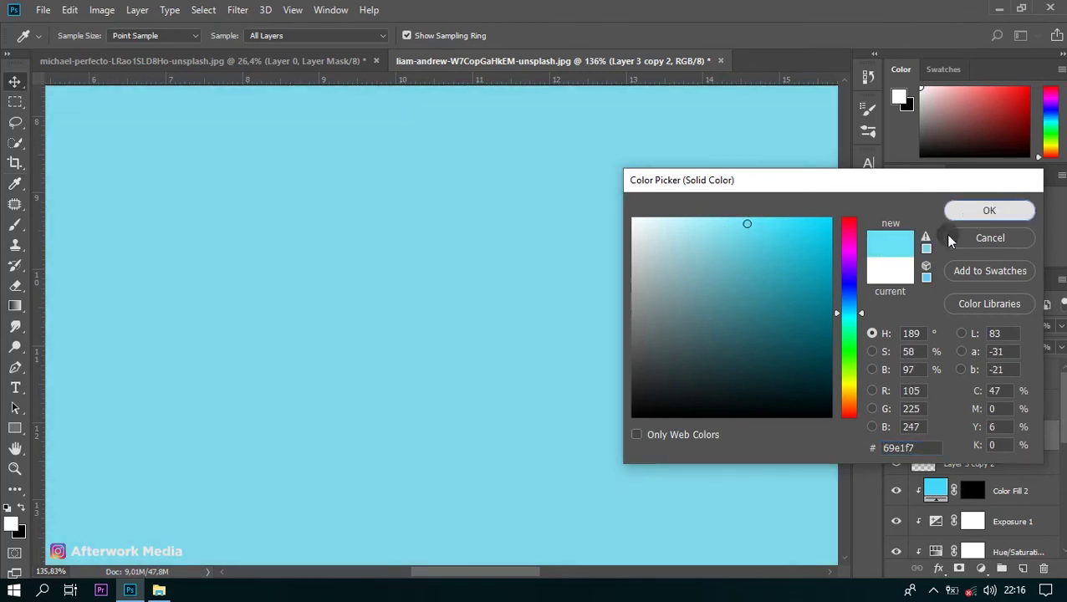
click(966, 224)
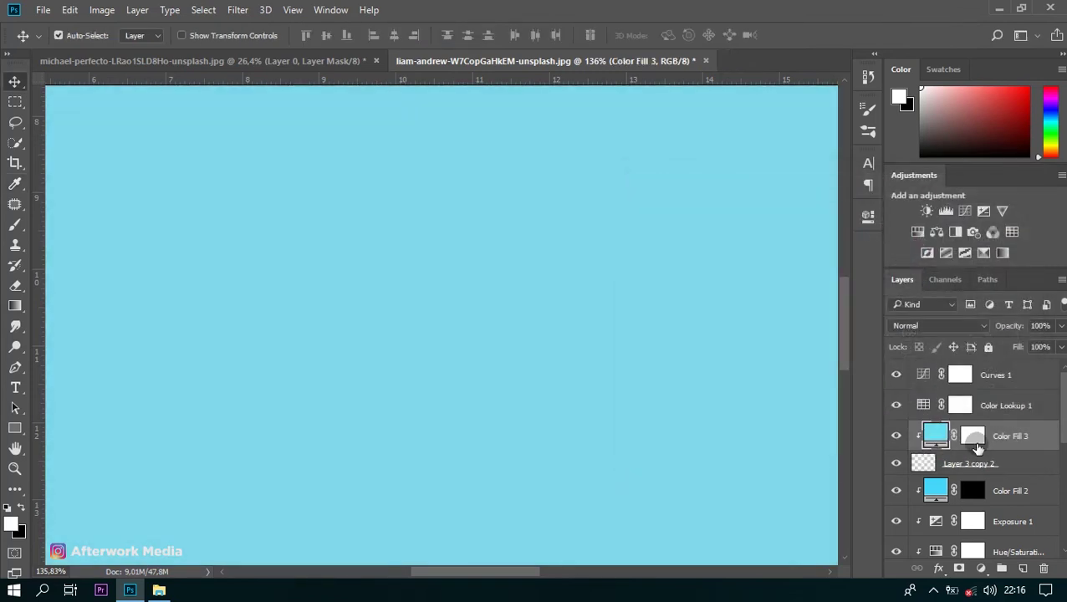
Clip the cyan fill to the smoke copy at 78% opacity, then toggle Layer 3 copy to compare
alt+click(992, 449)
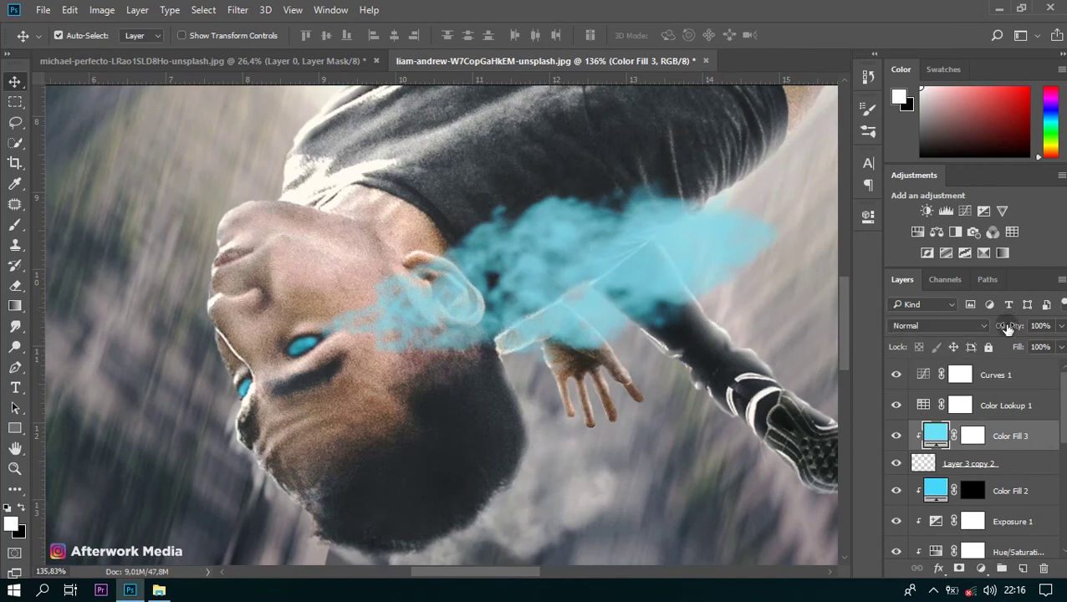
drag(966, 323, 984, 335)
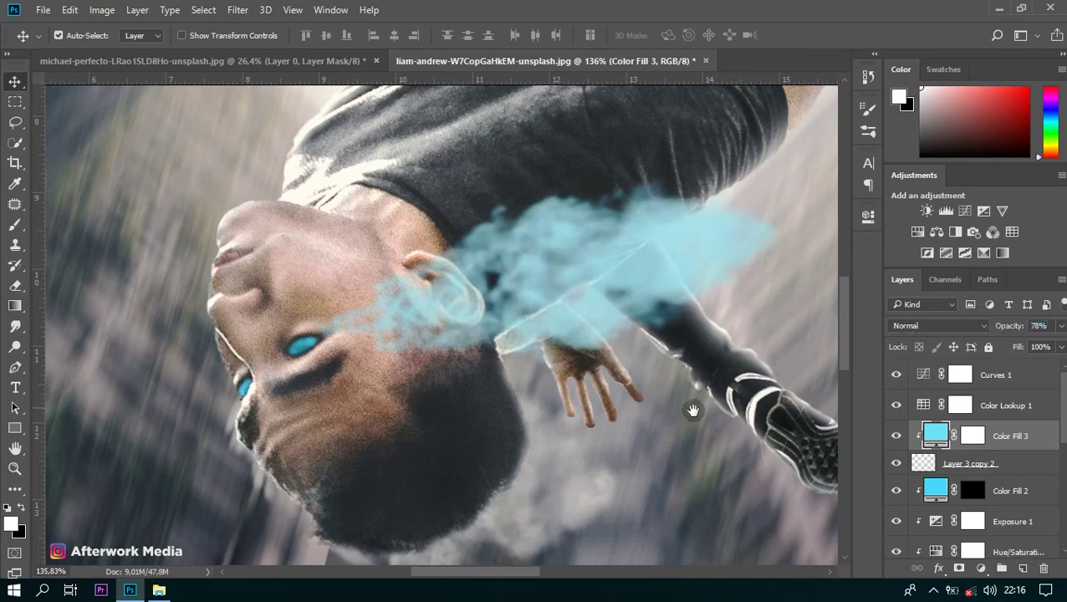
scroll(662, 302, down, 3)
scroll(665, 241, down, 2)
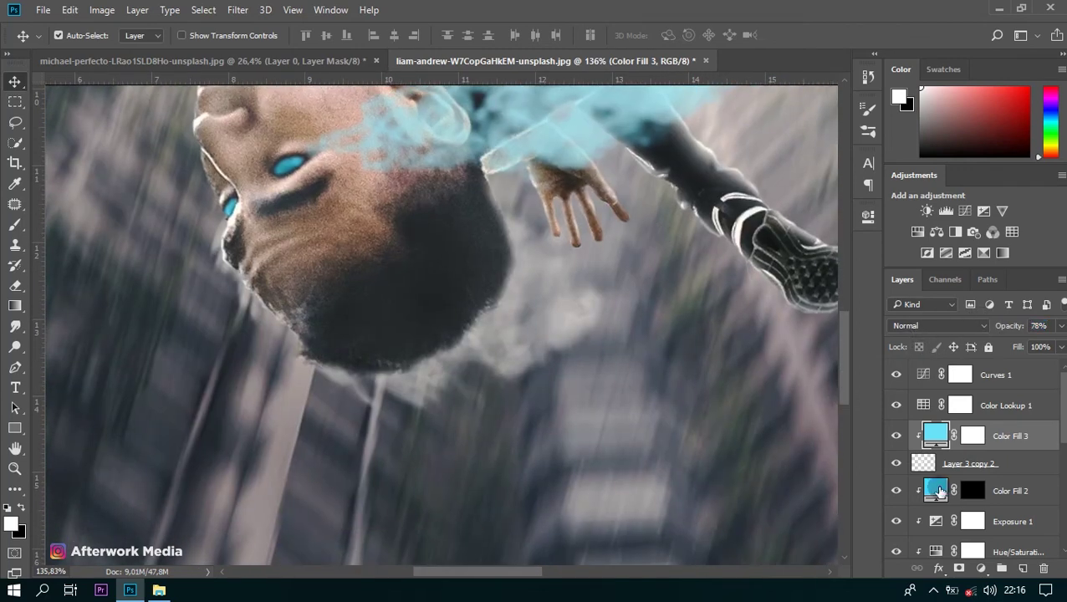
scroll(962, 469, down, 3)
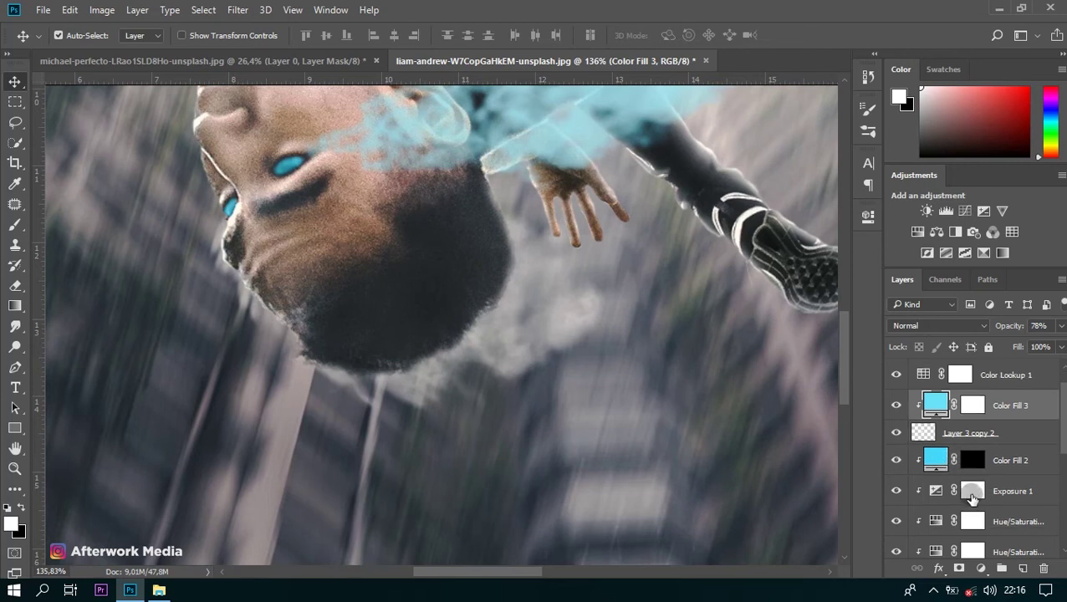
scroll(967, 451, down, 3)
scroll(970, 476, down, 3)
click(994, 490)
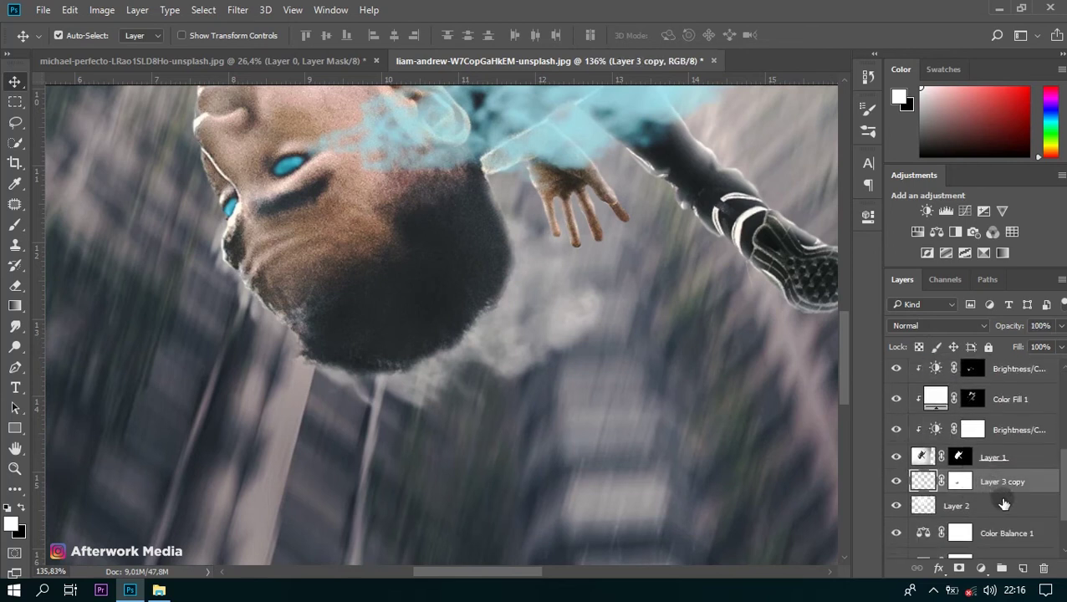
click(897, 482)
click(896, 481)
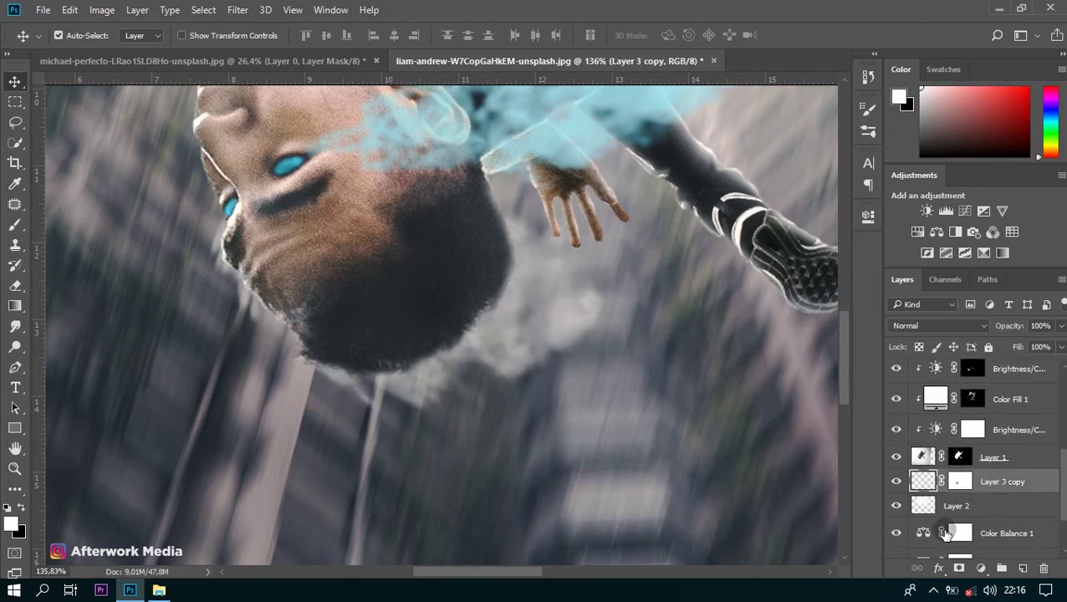
Add a pale cyan (a0effa) Solid Color fill layer clipped to the Layer 3 copy smoke layer
click(980, 568)
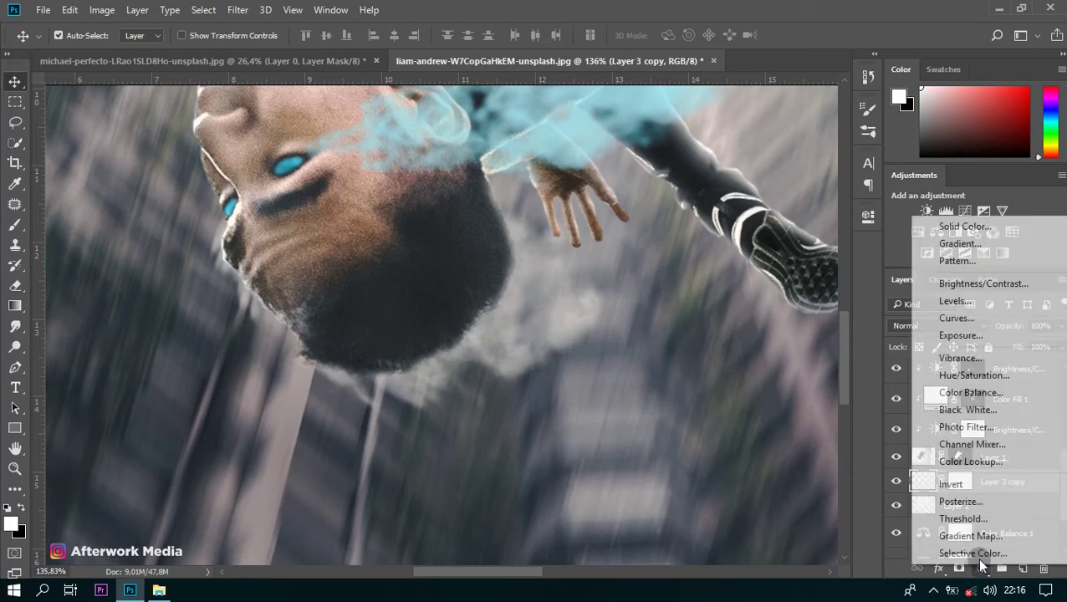
click(953, 226)
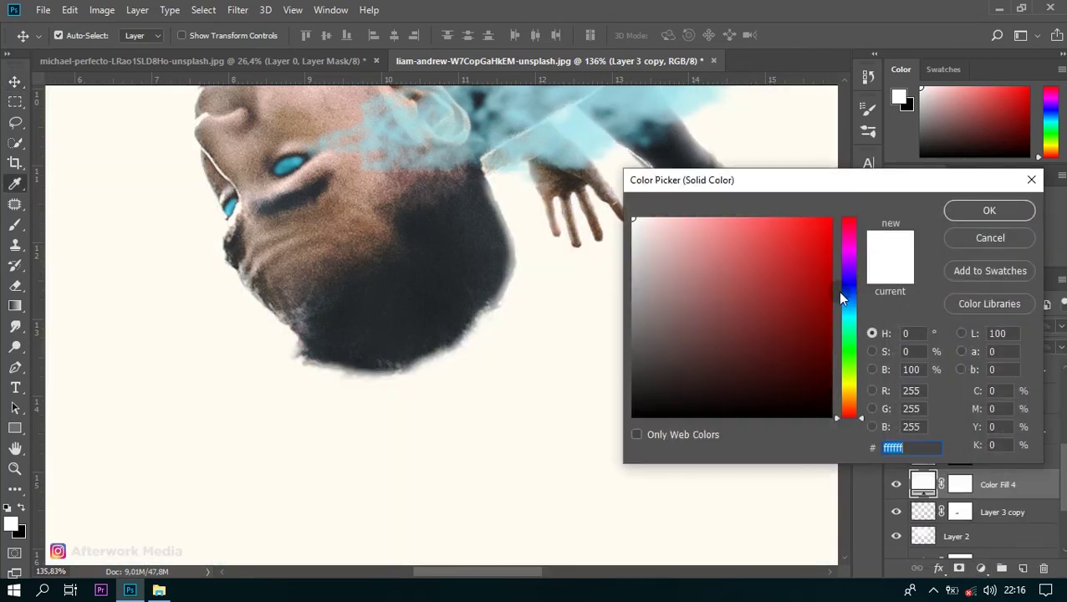
click(575, 127)
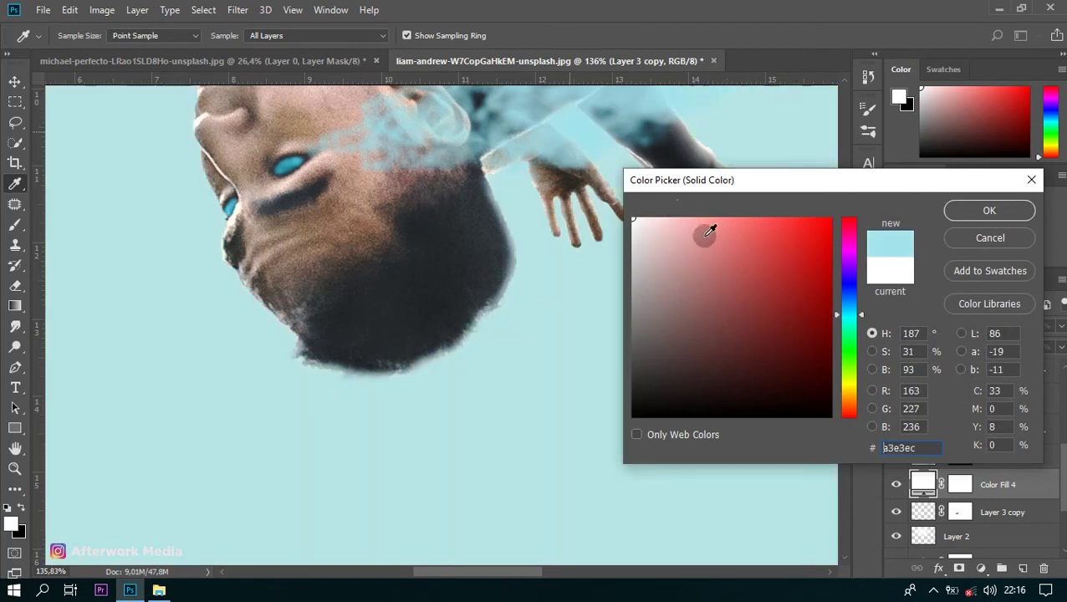
click(719, 231)
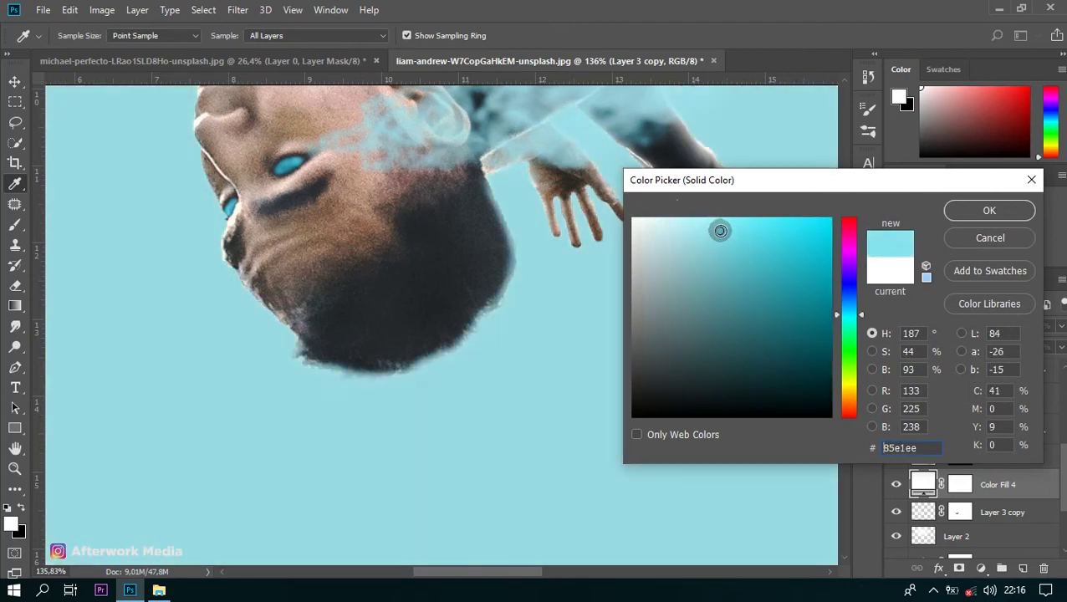
click(703, 221)
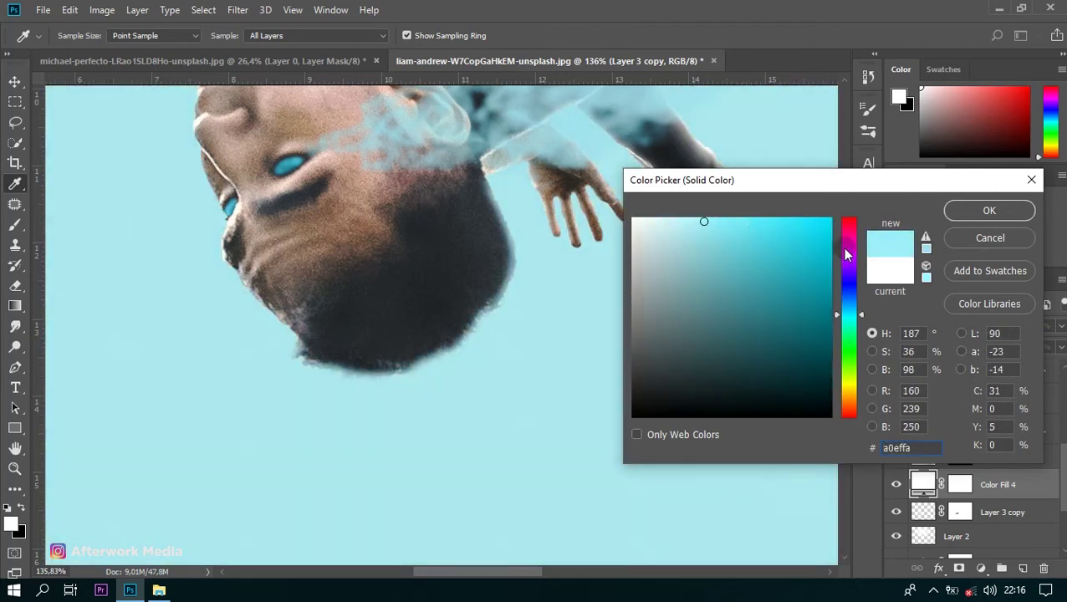
click(960, 213)
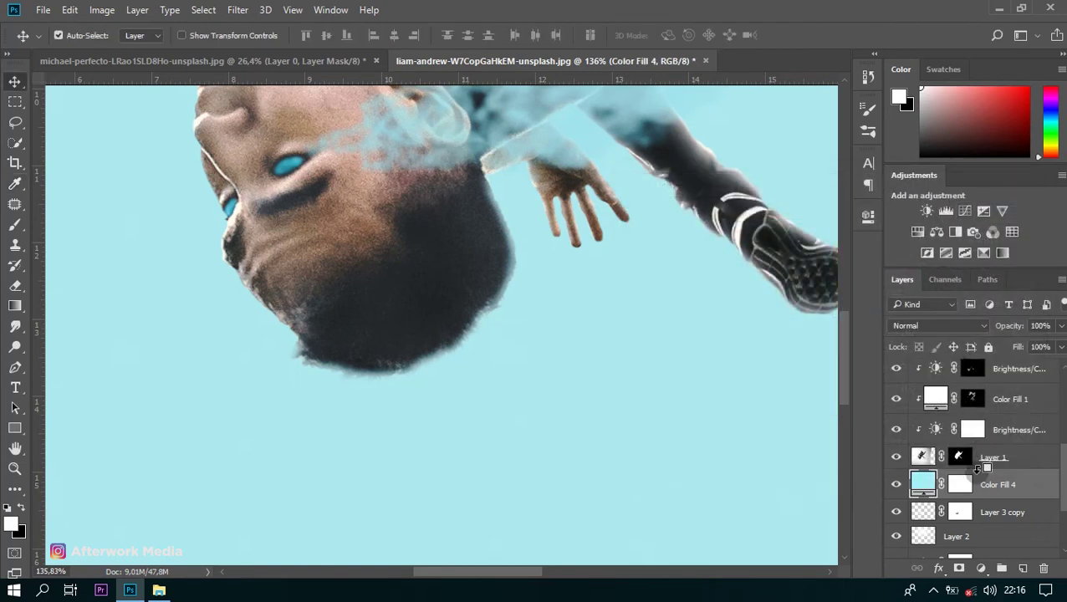
alt+click(983, 497)
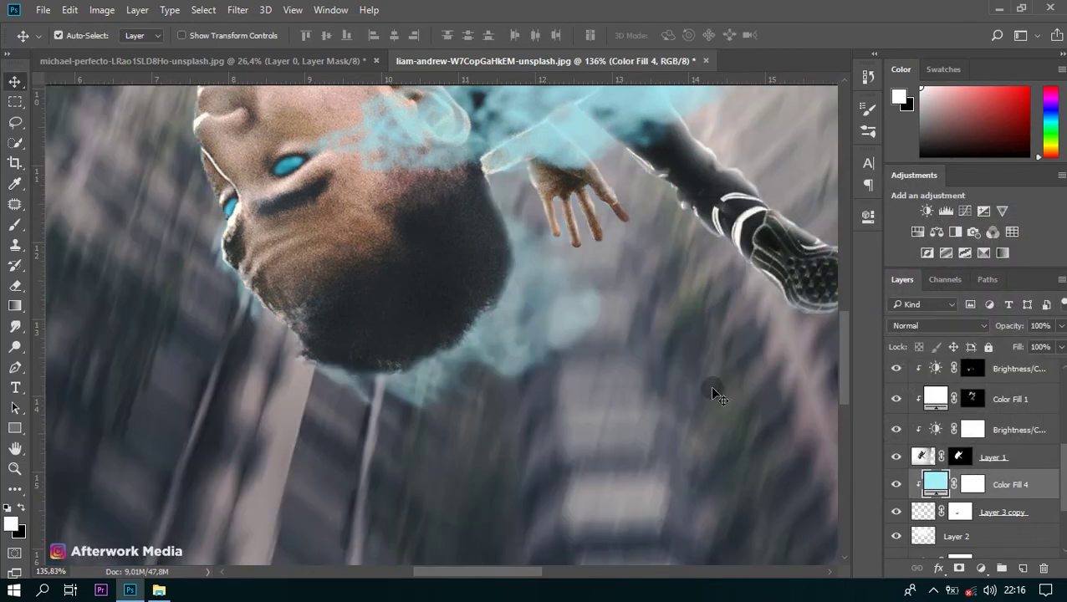
Lower the Color Fill 4 cyan layer's opacity to 84%
scroll(567, 284, down, 2)
scroll(567, 285, down, 2)
scroll(567, 284, down, 2)
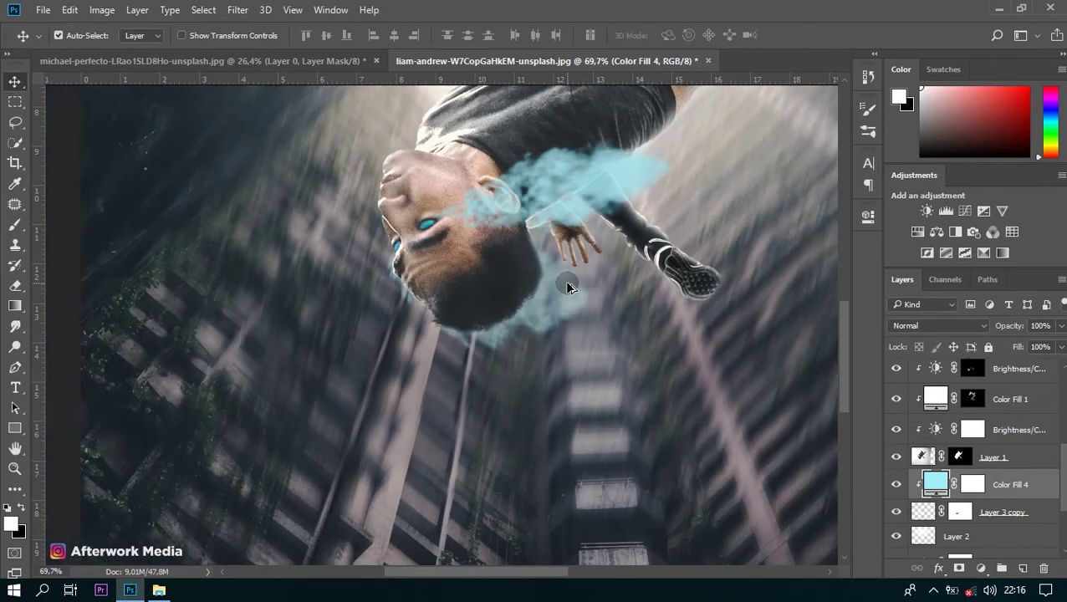
scroll(567, 284, down, 1)
scroll(567, 287, down, 1)
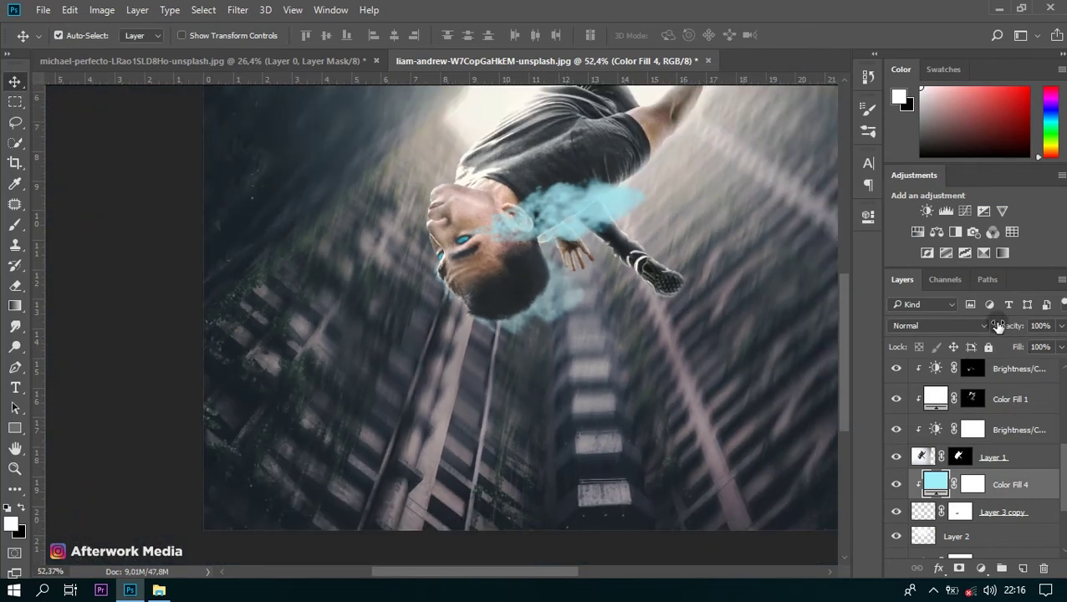
drag(998, 326, 985, 326)
scroll(661, 301, down, 1)
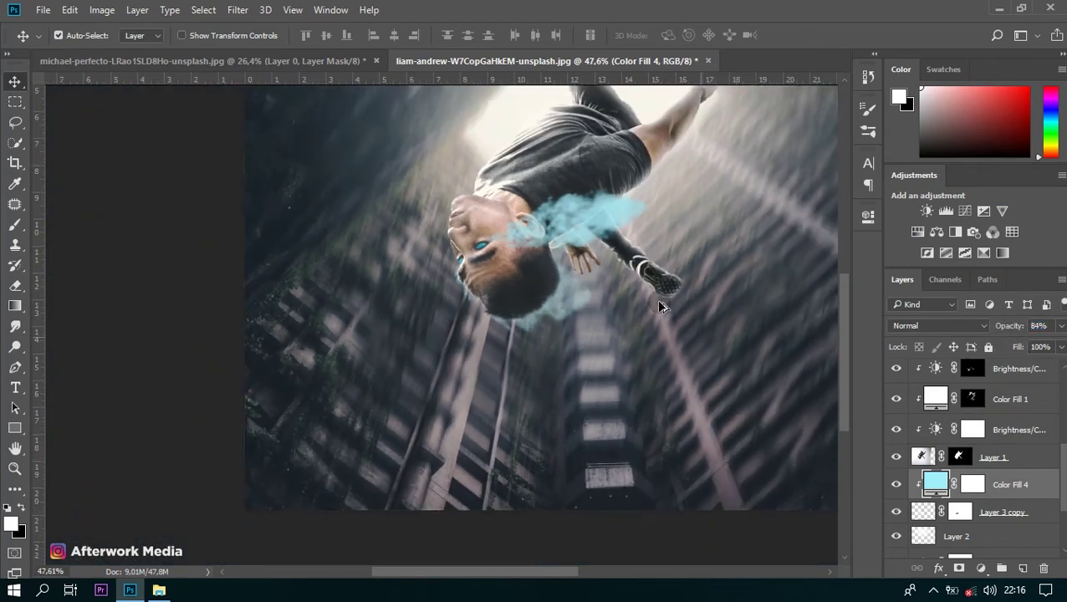
Paint black on Layer 3 copy's mask with a 250px, 69% brush to hide smoke near the hand
click(956, 513)
click(12, 227)
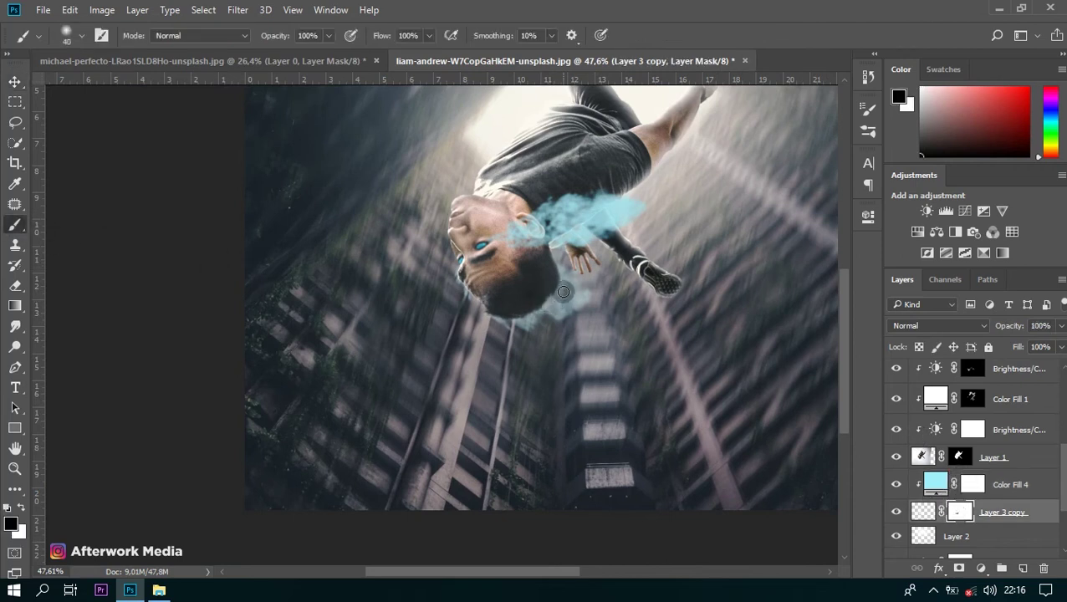
key(bracketright)
key(bracketright)
key(bracketright)
drag(561, 252, 557, 257)
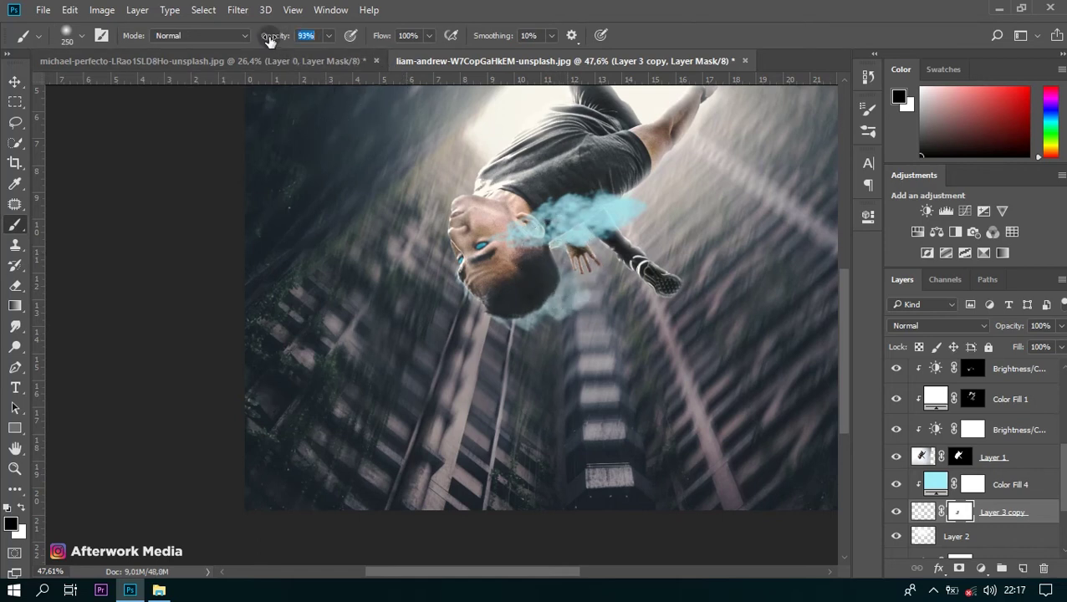
drag(260, 39, 255, 40)
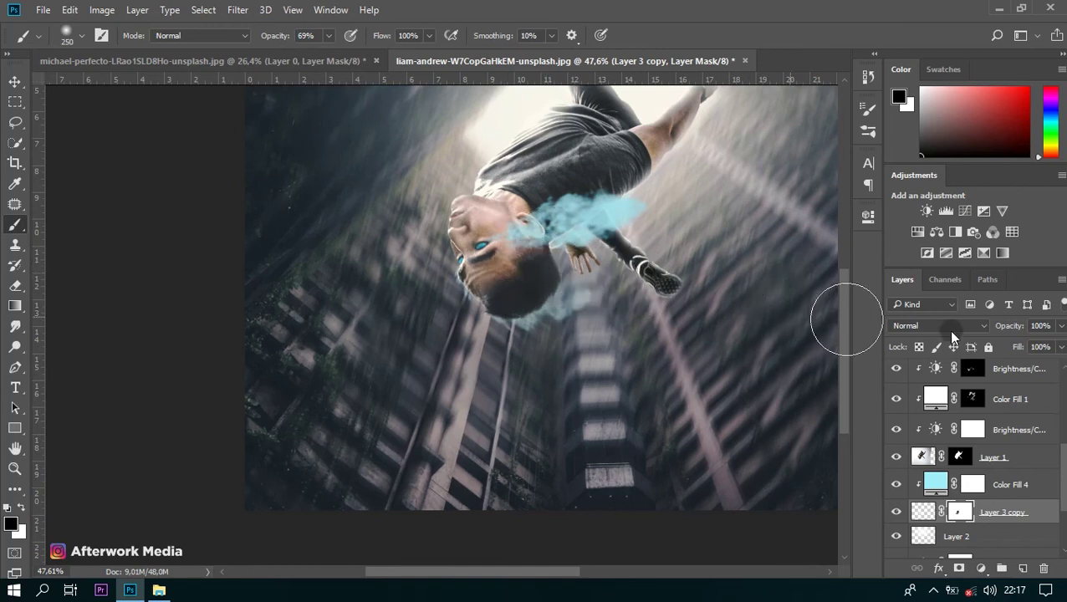
click(974, 484)
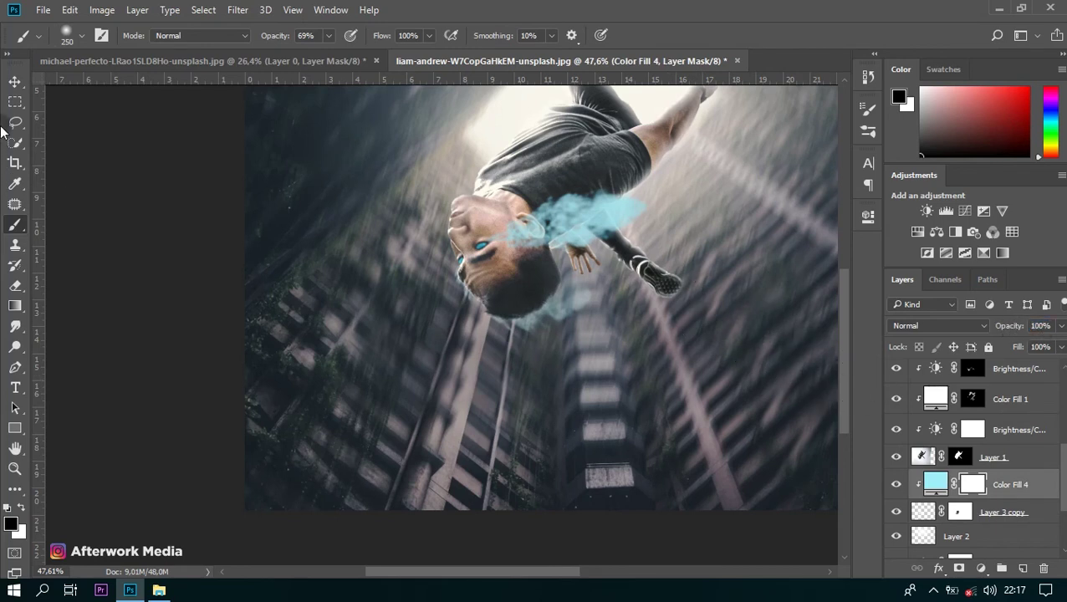
click(15, 81)
scroll(438, 288, down, 1)
scroll(465, 319, down, 2)
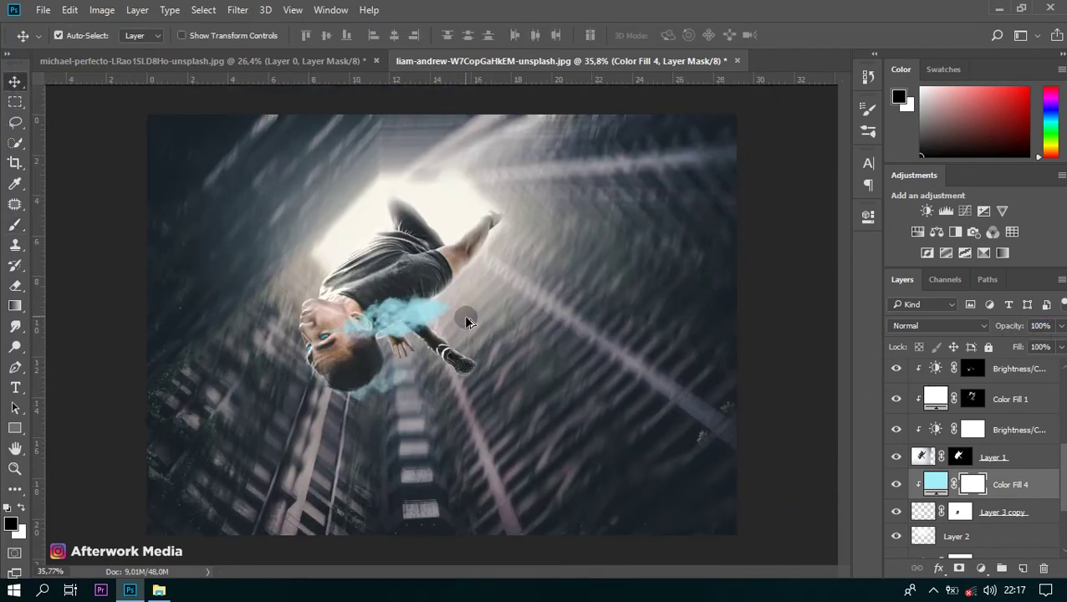
scroll(402, 345, down, 1)
scroll(400, 345, down, 1)
scroll(326, 368, up, 2)
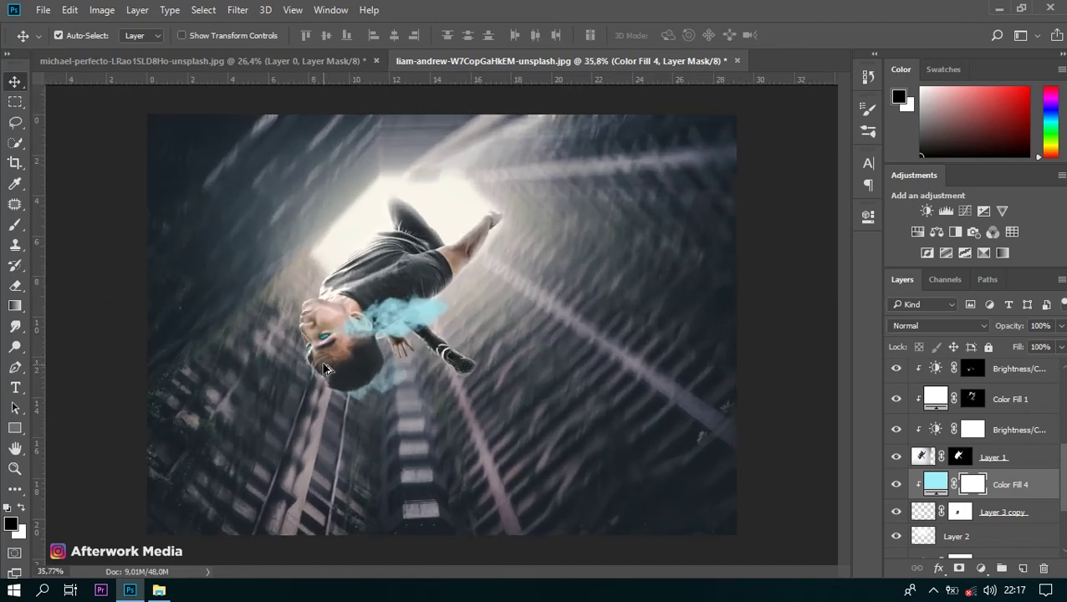
scroll(324, 365, up, 1)
scroll(324, 365, up, 1)
scroll(328, 363, up, 1)
scroll(334, 362, up, 1)
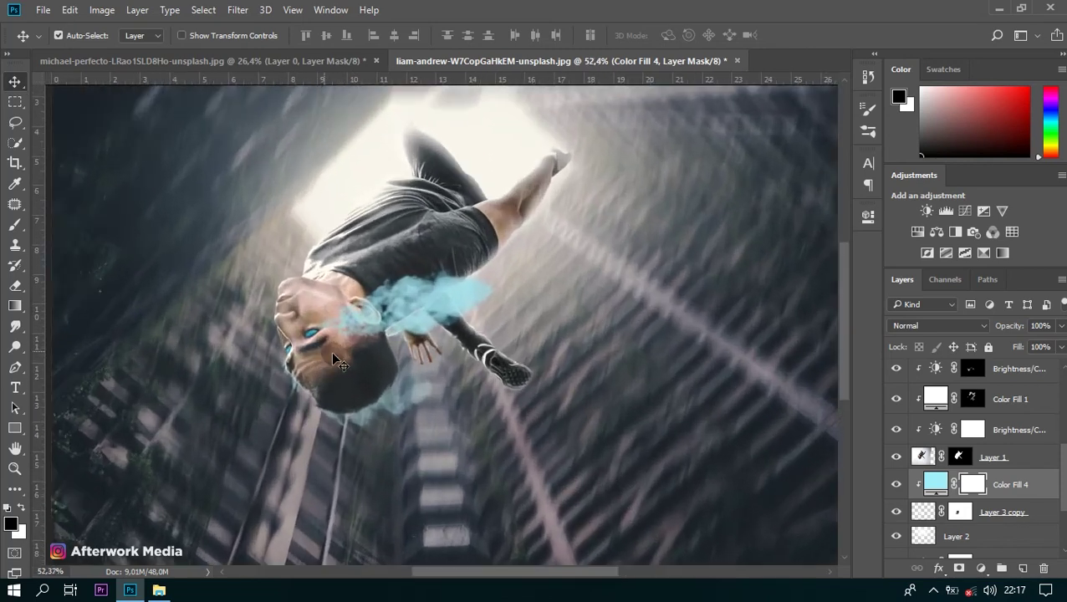
scroll(969, 430, up, 3)
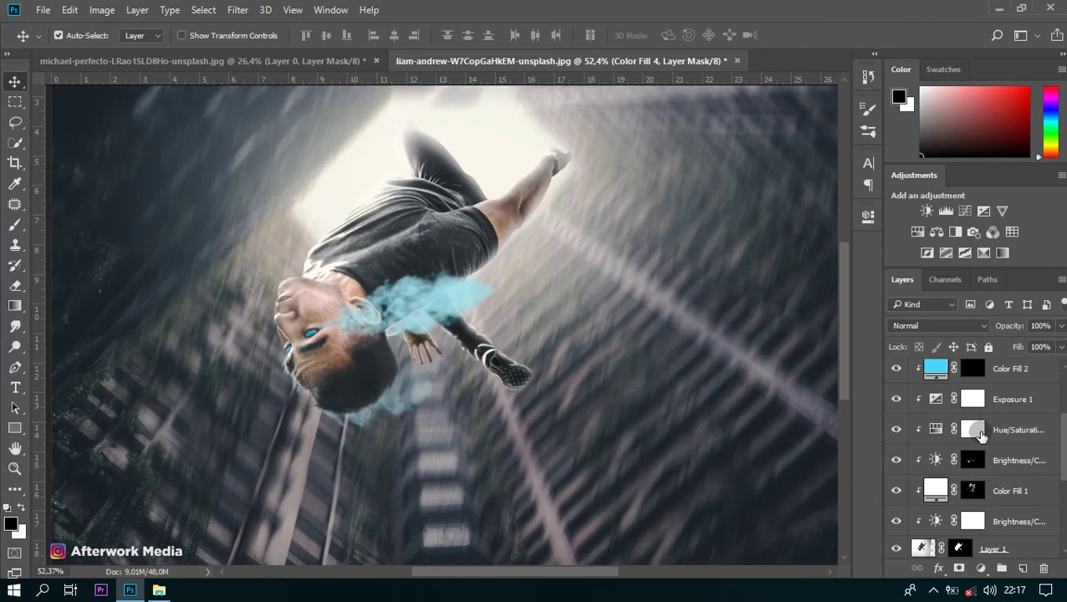
scroll(940, 432, up, 2)
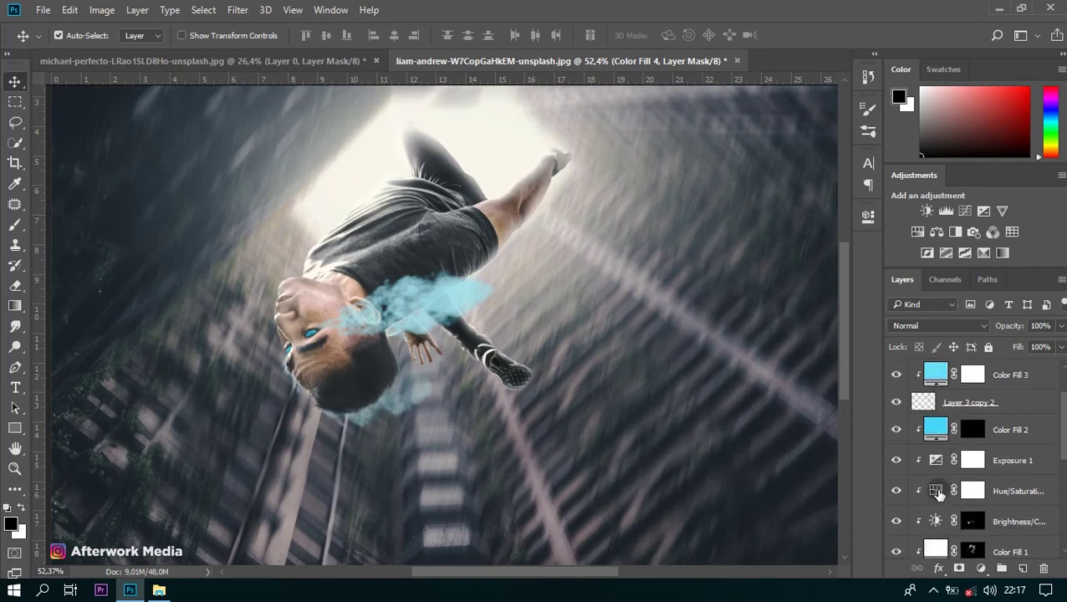
double_click(937, 492)
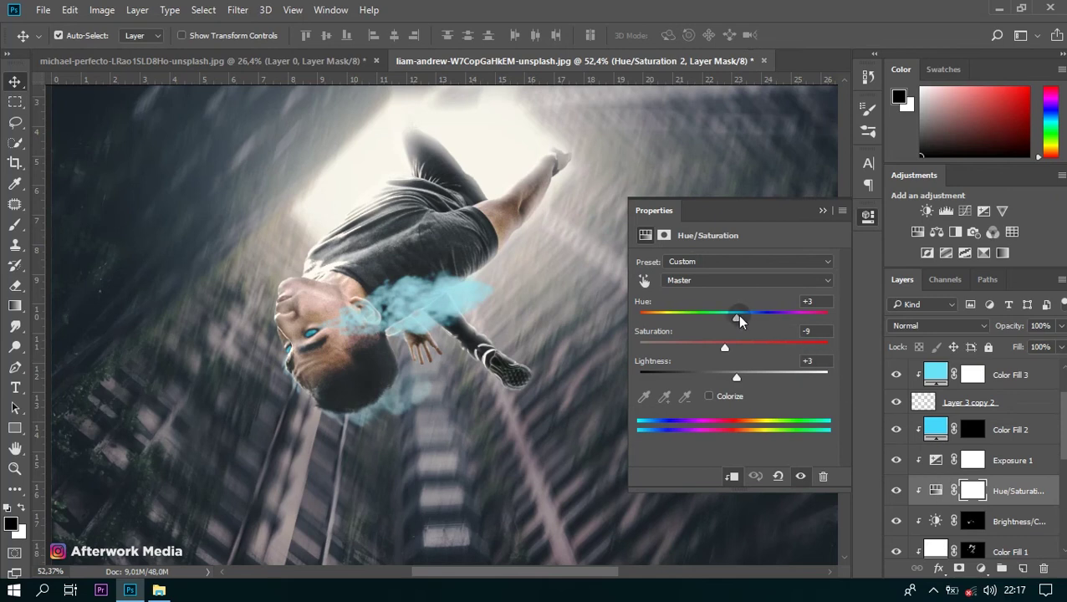
Set the Hue/Saturation 2 adjustment to Hue +3 and Saturation -73
mouse_move(751, 333)
mouse_down()
mouse_move(725, 336)
mouse_move(781, 337)
mouse_move(677, 330)
mouse_move(733, 325)
mouse_up()
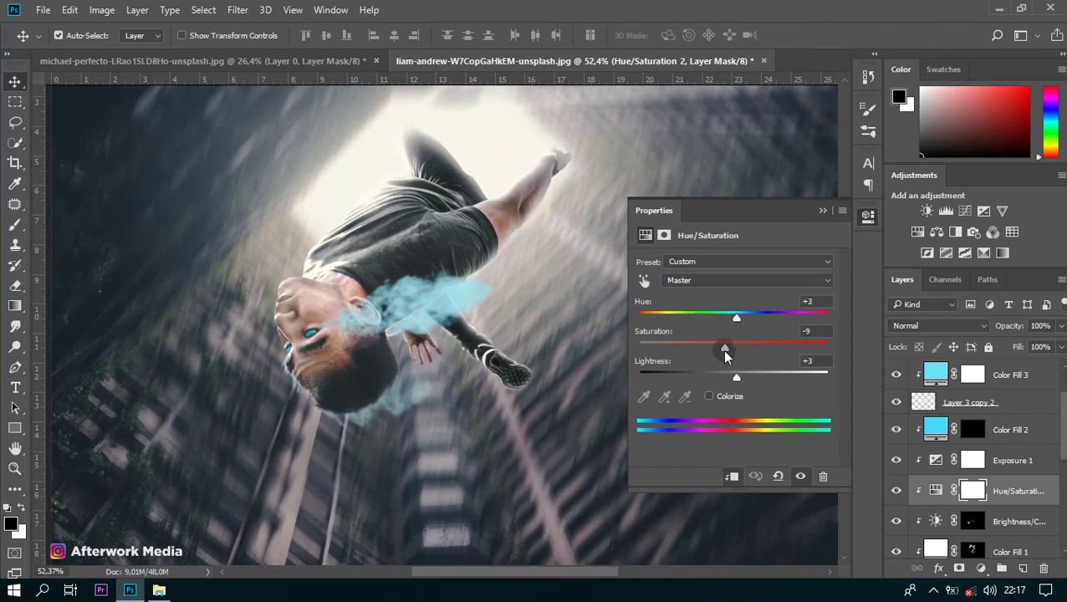
drag(747, 355, 708, 351)
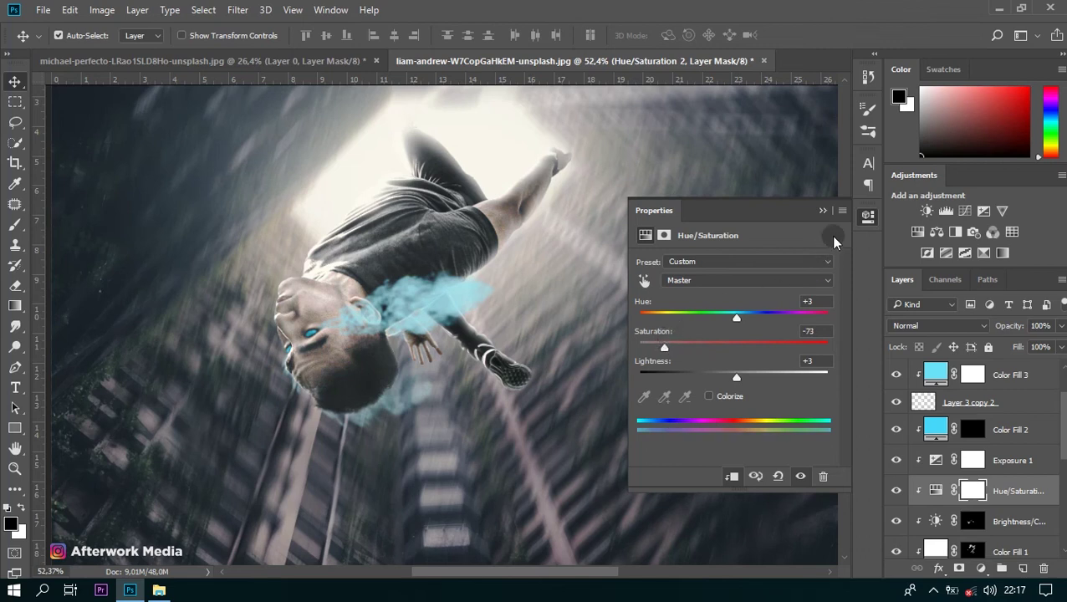
click(822, 210)
scroll(502, 318, down, 3)
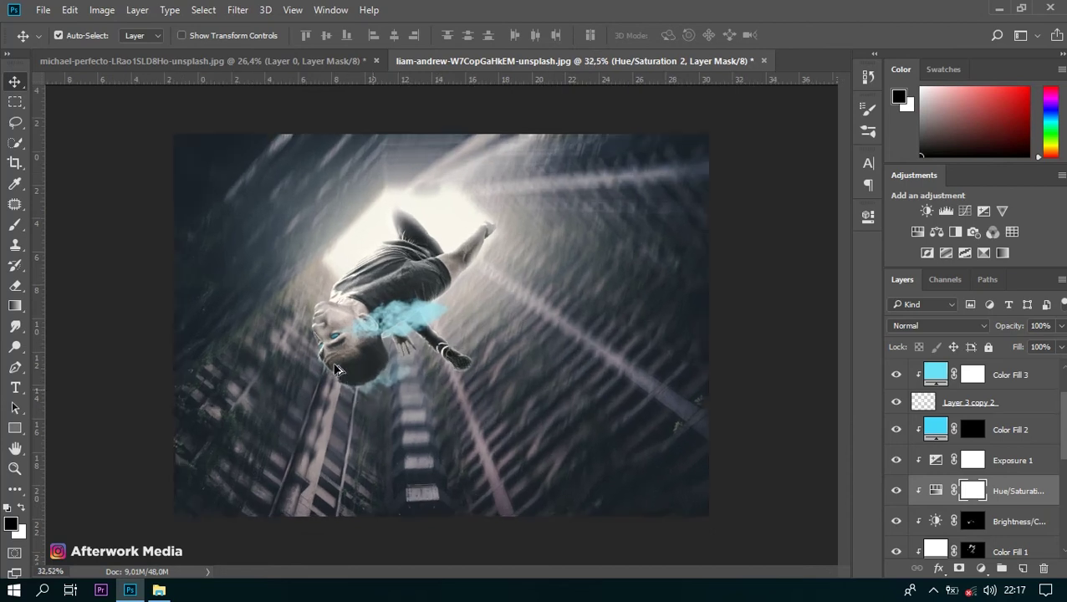
scroll(296, 329, up, 1)
scroll(298, 330, up, 2)
scroll(296, 331, up, 1)
scroll(295, 335, up, 2)
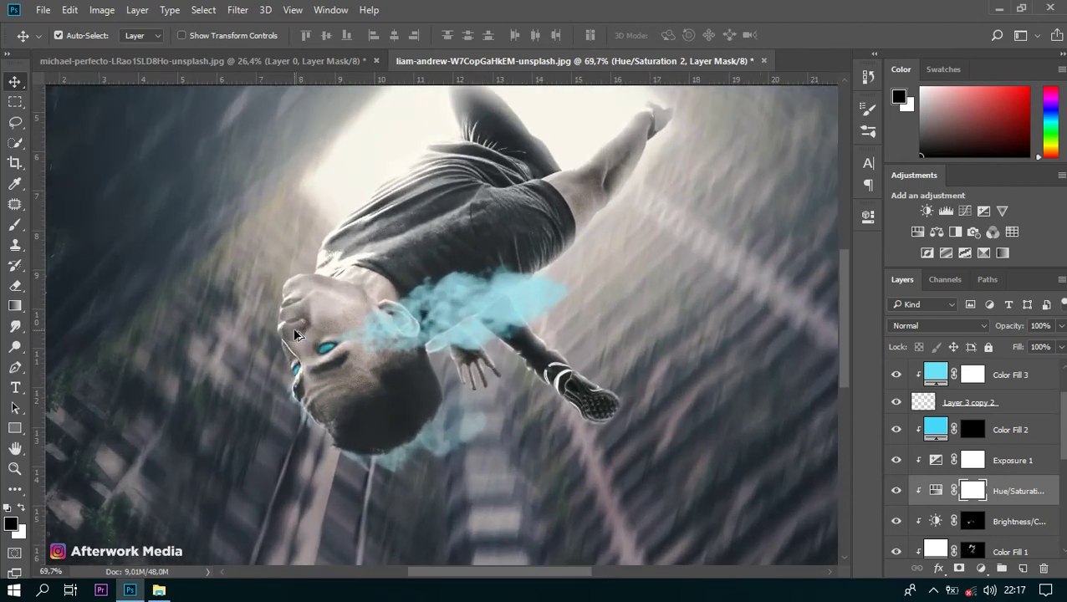
scroll(295, 334, up, 2)
scroll(295, 335, up, 1)
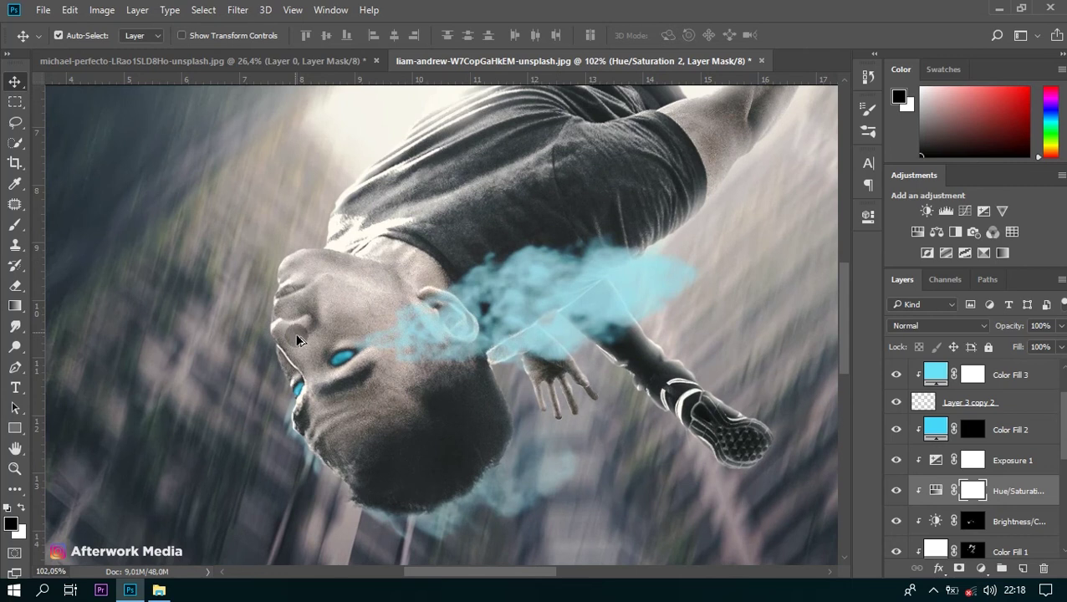
scroll(301, 349, up, 1)
scroll(301, 349, down, 2)
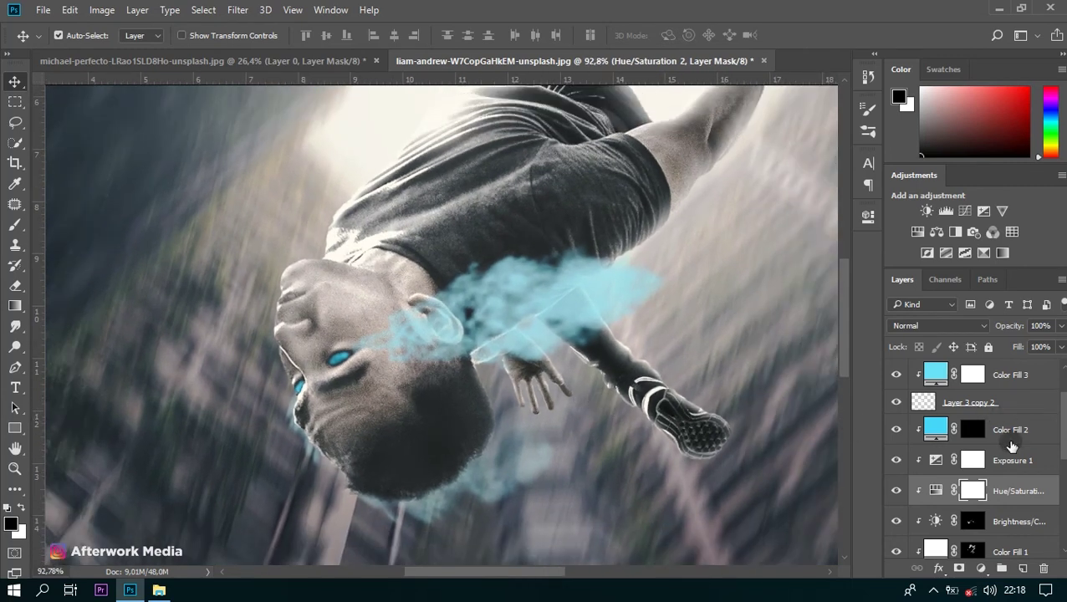
scroll(1012, 446, up, 1)
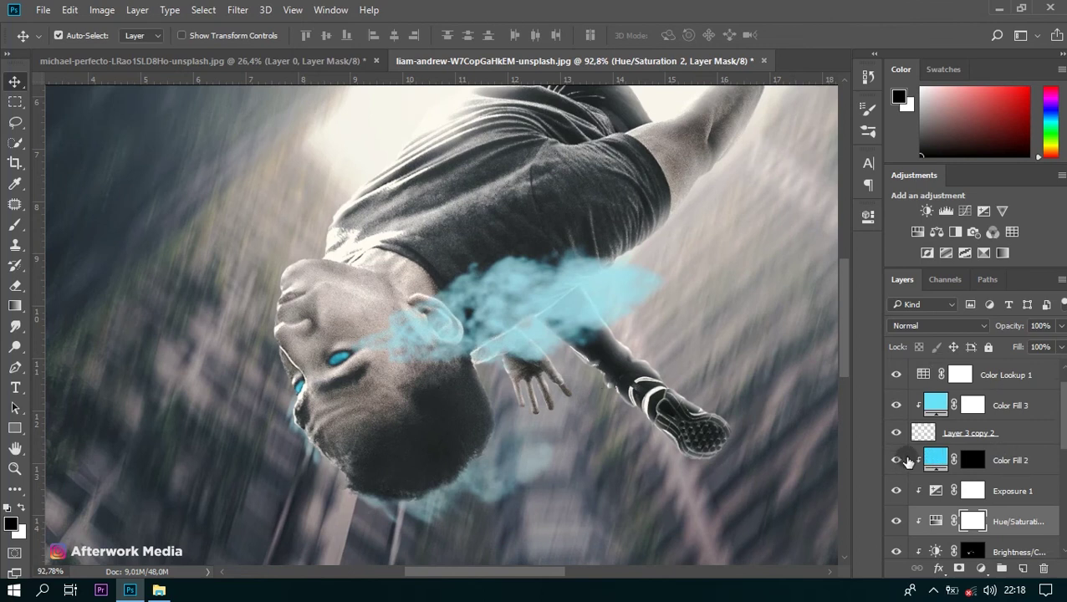
Paint white on Color Fill 2's mask with a 125px, 24% brush from eye to ear
click(972, 460)
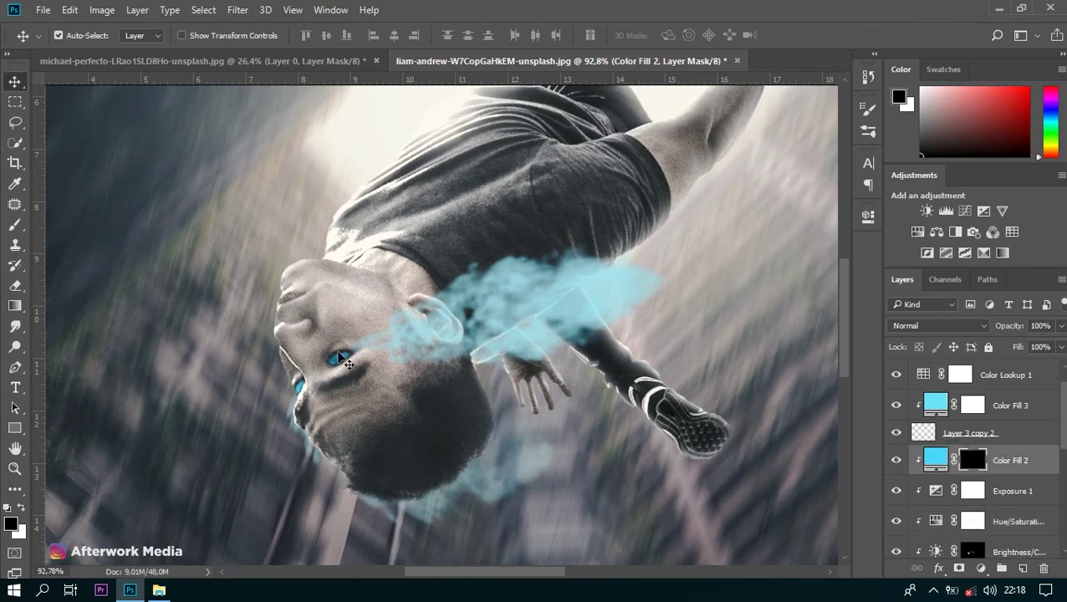
click(12, 227)
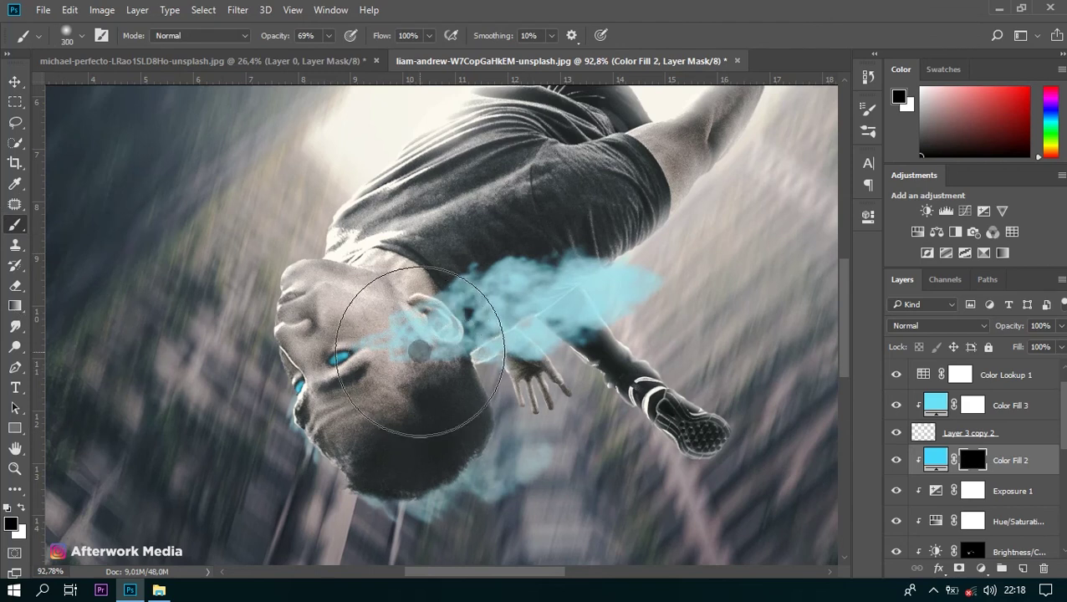
key(bracketleft)
key(bracketleft)
key(bracketleft)
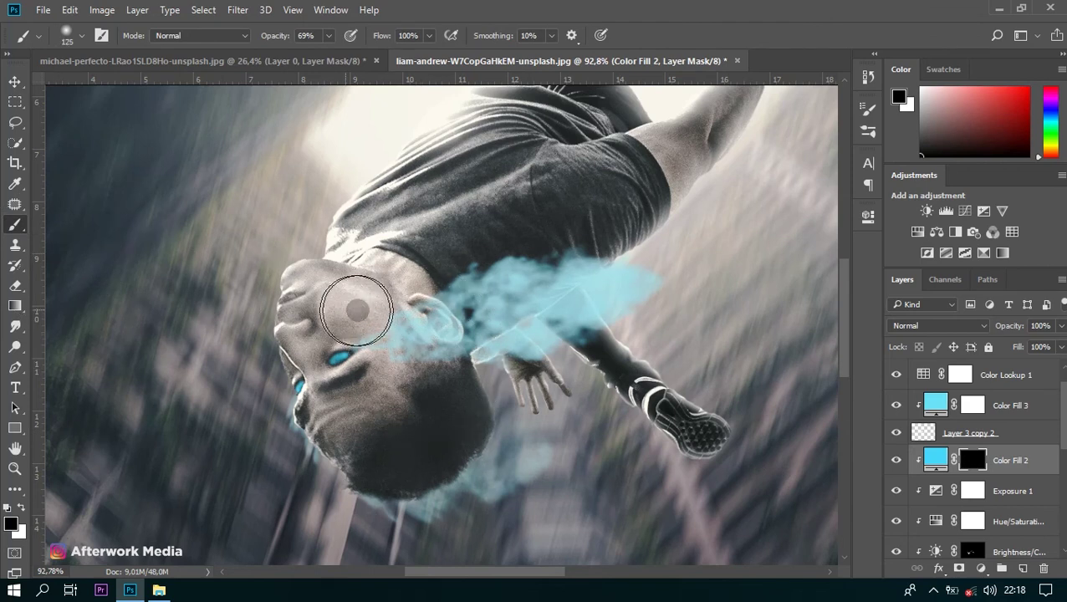
drag(287, 38, 251, 40)
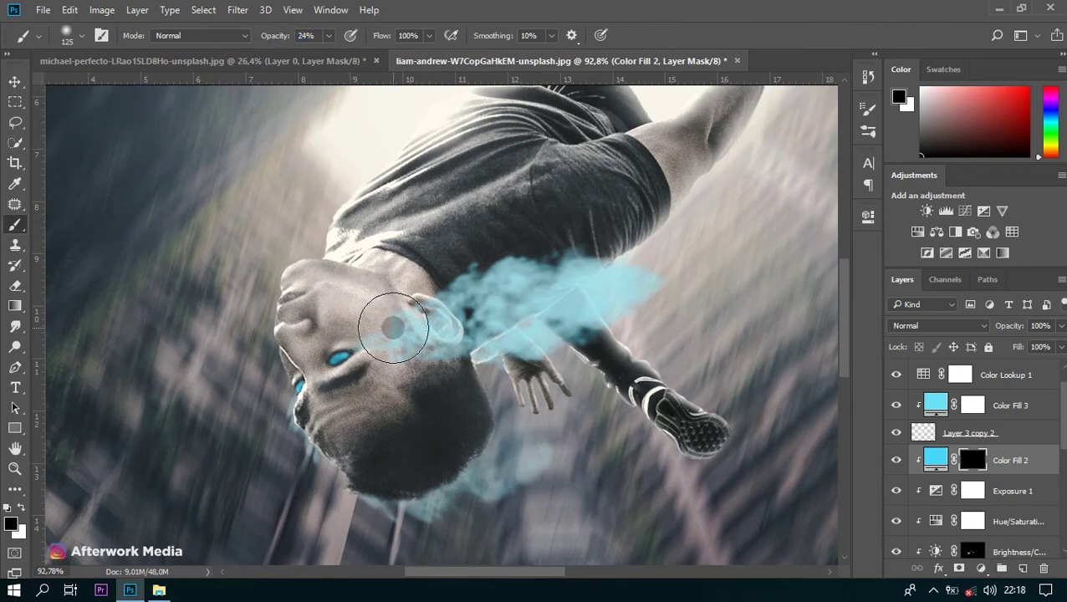
key(x)
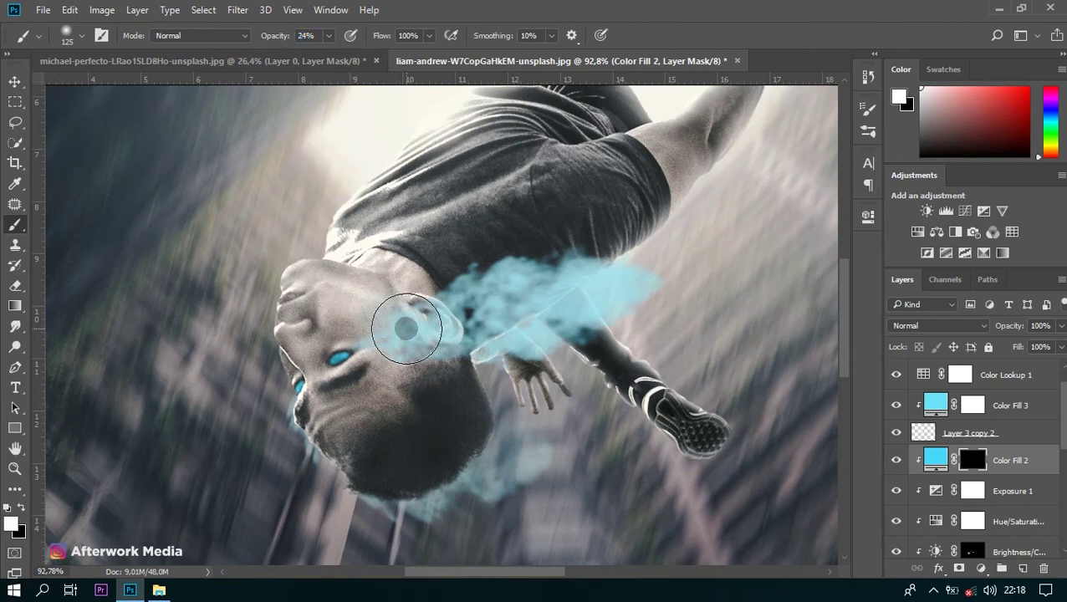
mouse_move(395, 360)
mouse_down()
mouse_move(429, 352)
mouse_move(369, 290)
mouse_move(352, 317)
mouse_move(439, 293)
mouse_move(369, 270)
mouse_move(329, 306)
mouse_up()
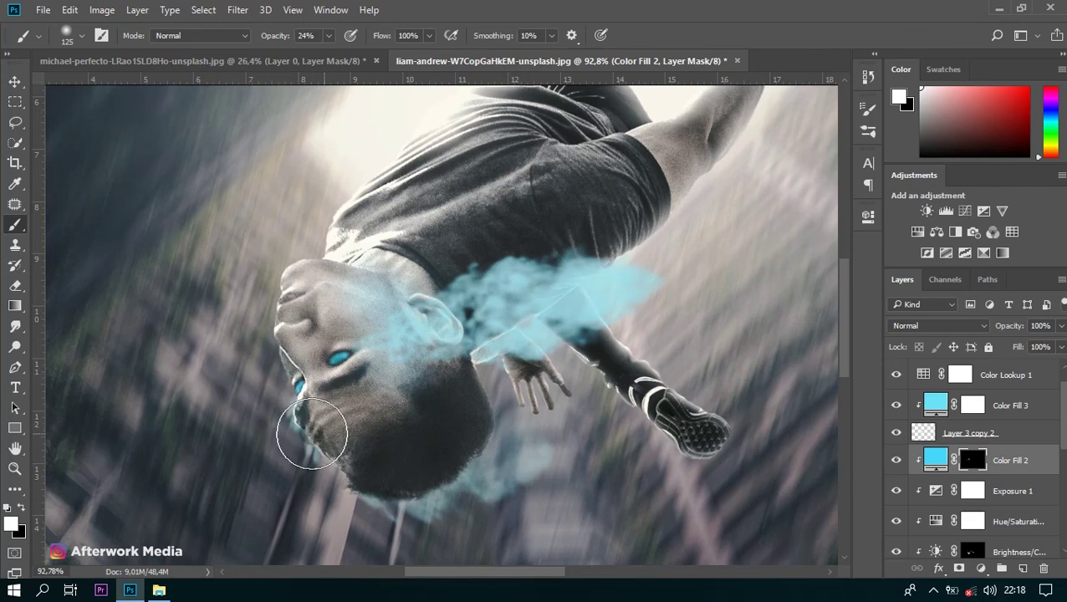
drag(306, 408, 448, 345)
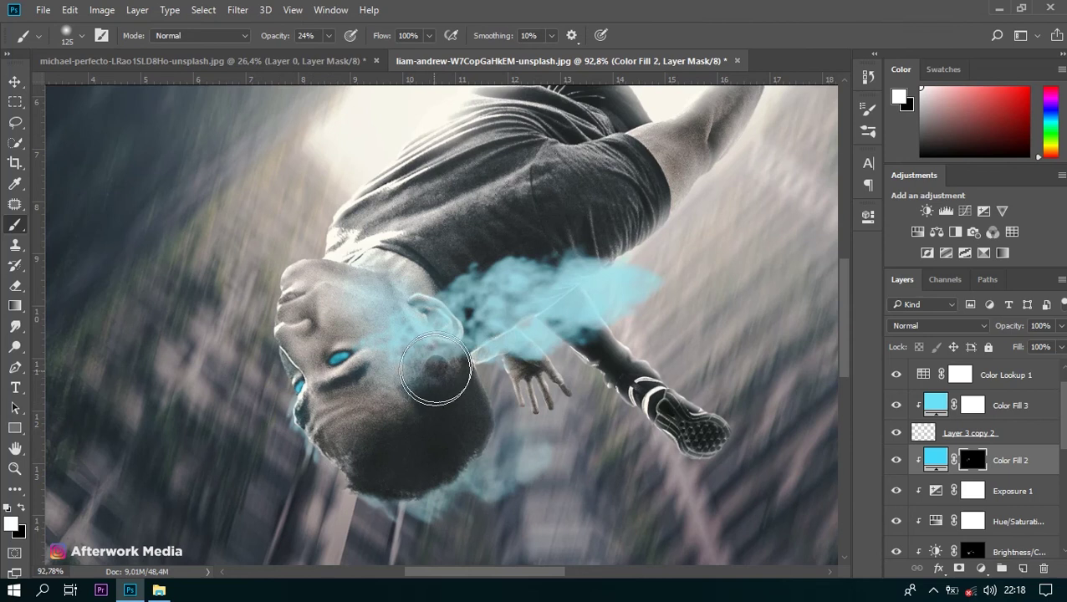
Add a Curves 1 adjustment at the top, then stamp visible layers (Ctrl+Shift+Alt+E) into Layer 3
scroll(412, 291, down, 5)
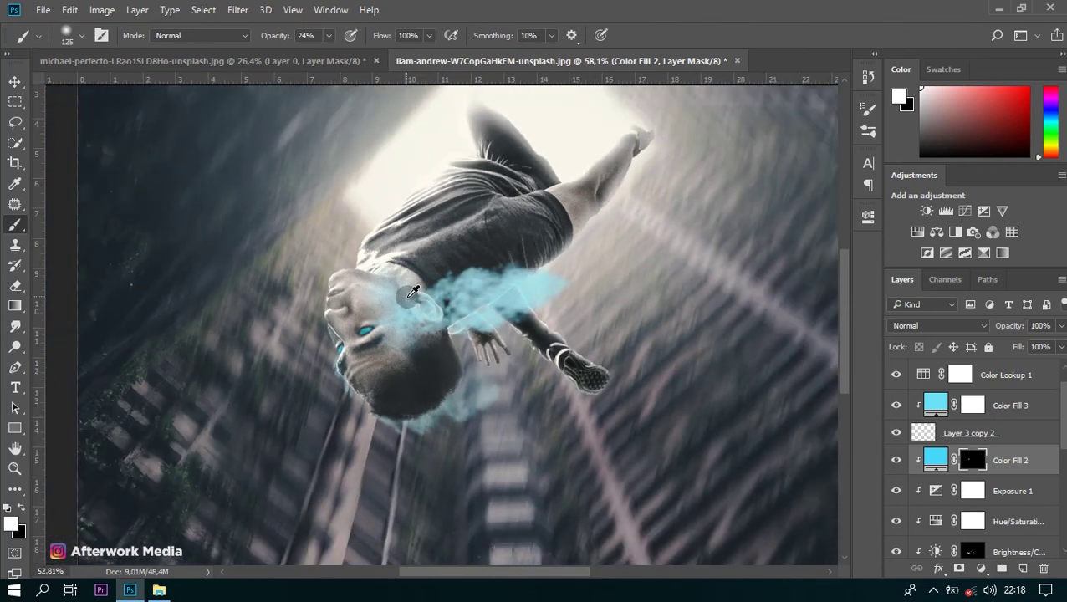
scroll(413, 291, up, 1)
scroll(319, 303, up, 1)
scroll(313, 322, up, 1)
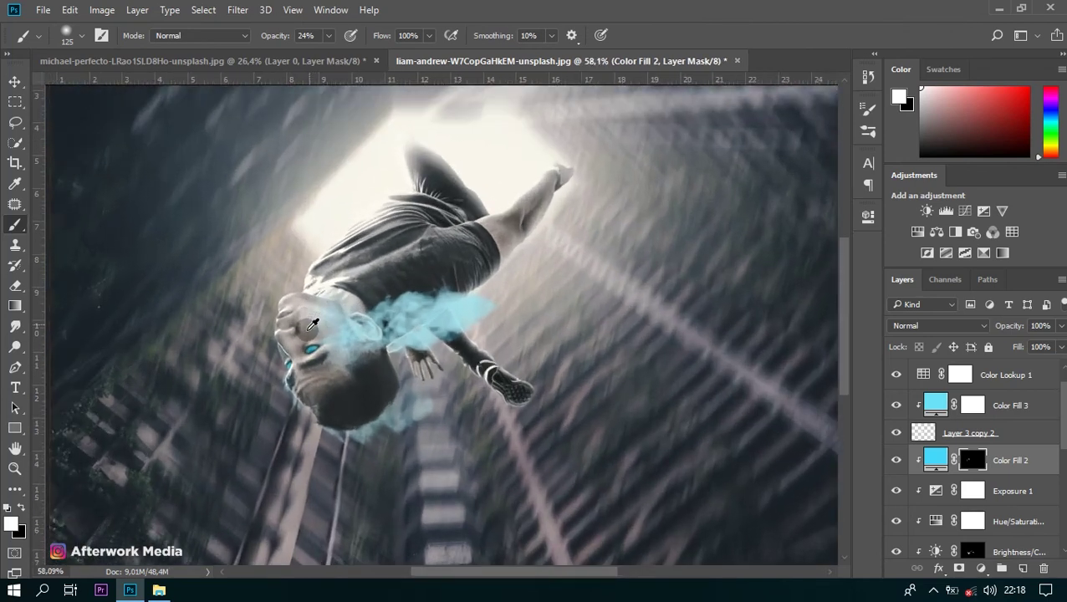
scroll(312, 330, up, 1)
scroll(312, 331, up, 1)
scroll(312, 331, up, 1)
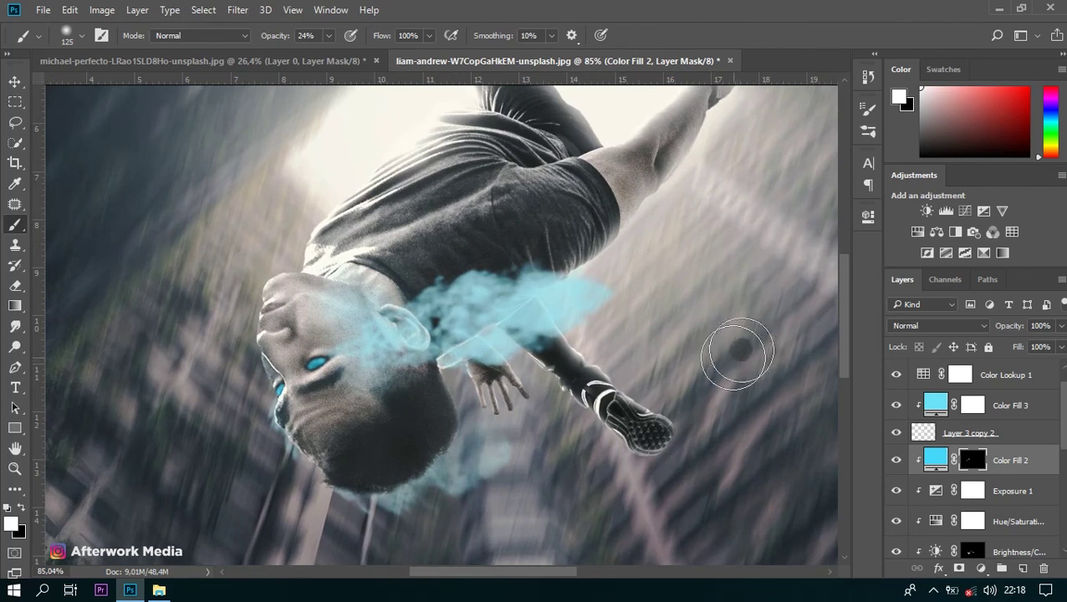
scroll(591, 351, down, 1)
scroll(591, 351, down, 2)
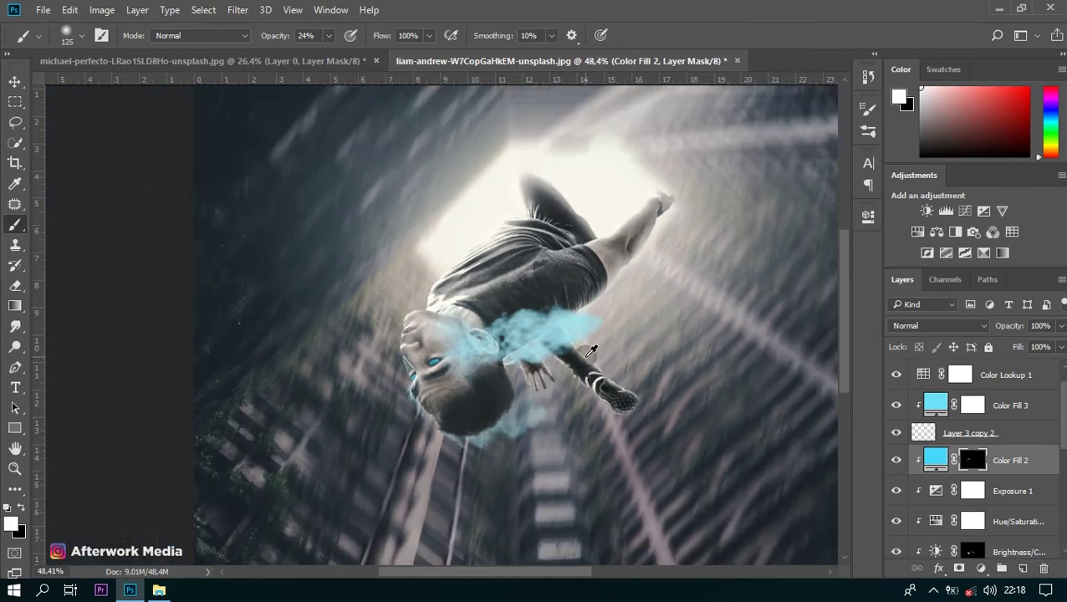
scroll(590, 351, down, 1)
scroll(590, 351, down, 1)
scroll(591, 351, down, 1)
scroll(590, 351, down, 1)
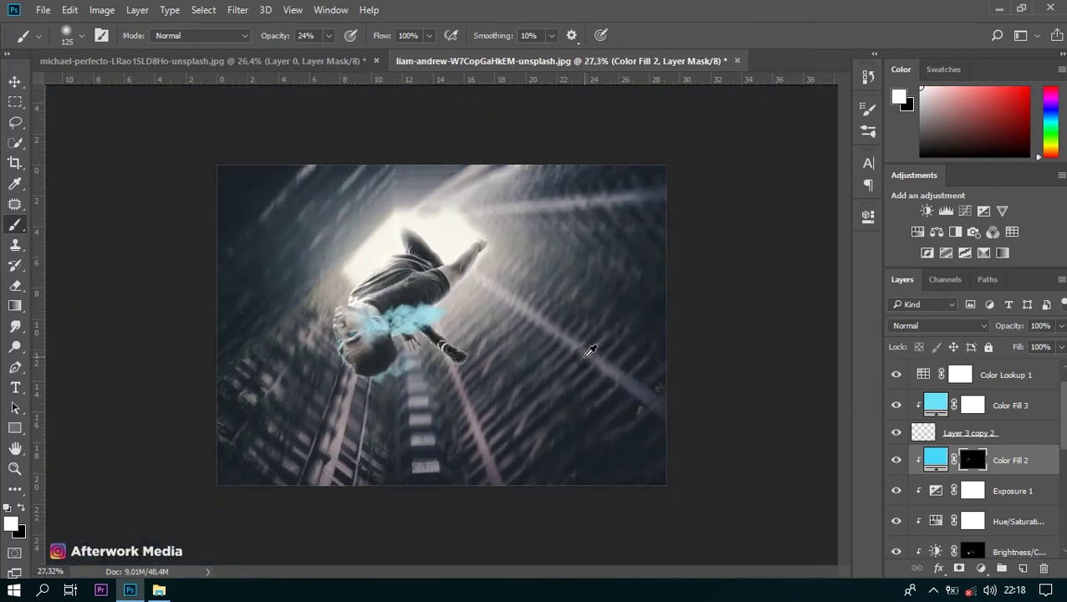
scroll(591, 351, down, 1)
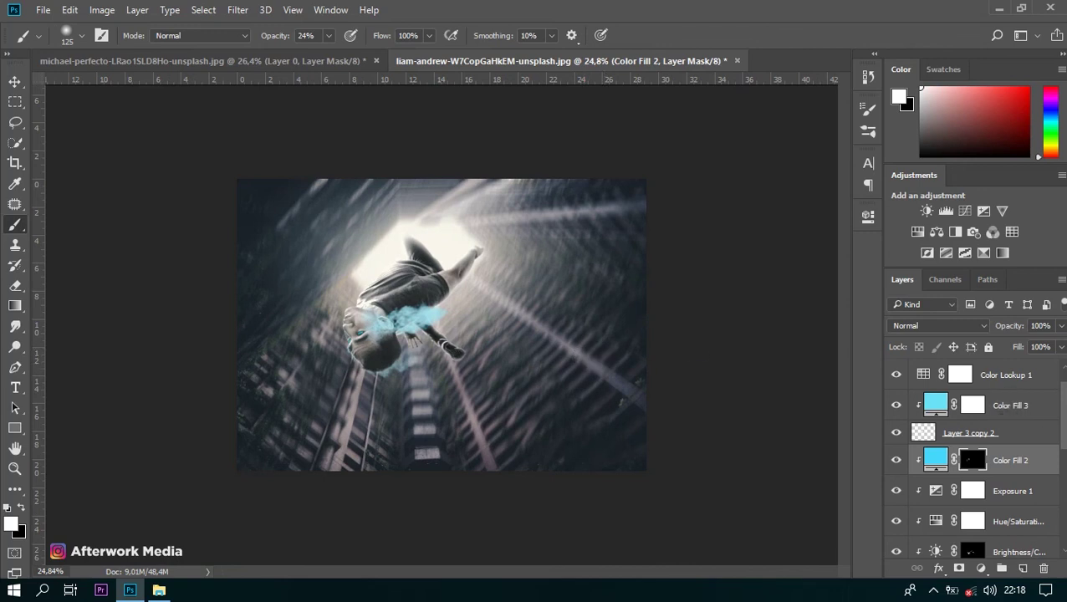
click(1026, 374)
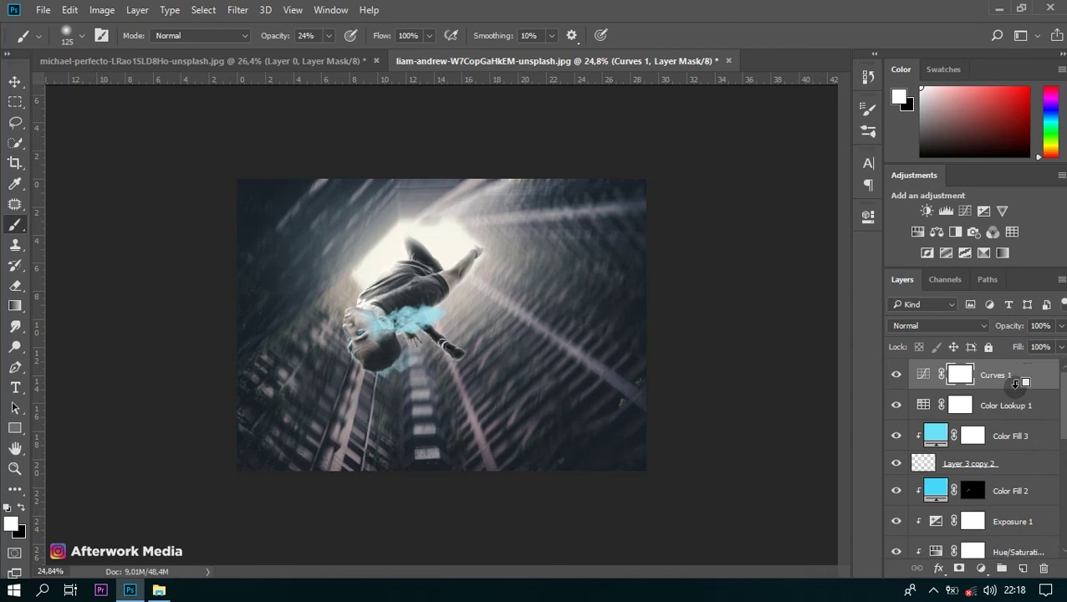
key(ctrl+shift+alt+e)
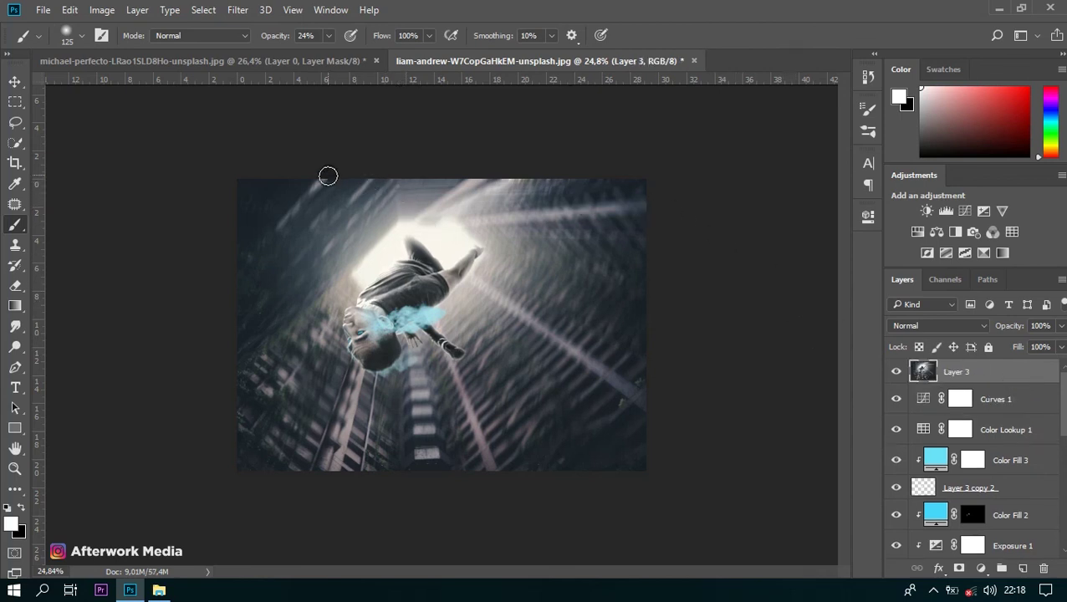
click(235, 11)
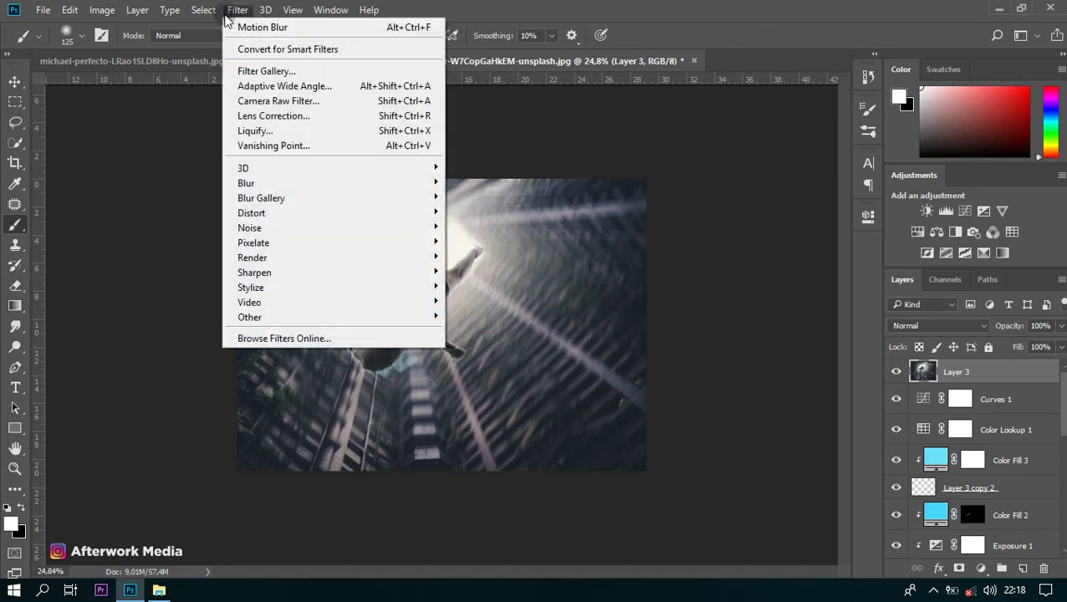
In Camera Raw Basic, cool white balance, set tint -1, exposure -0.70, and raise contrast, dehaze, vibrance
click(252, 101)
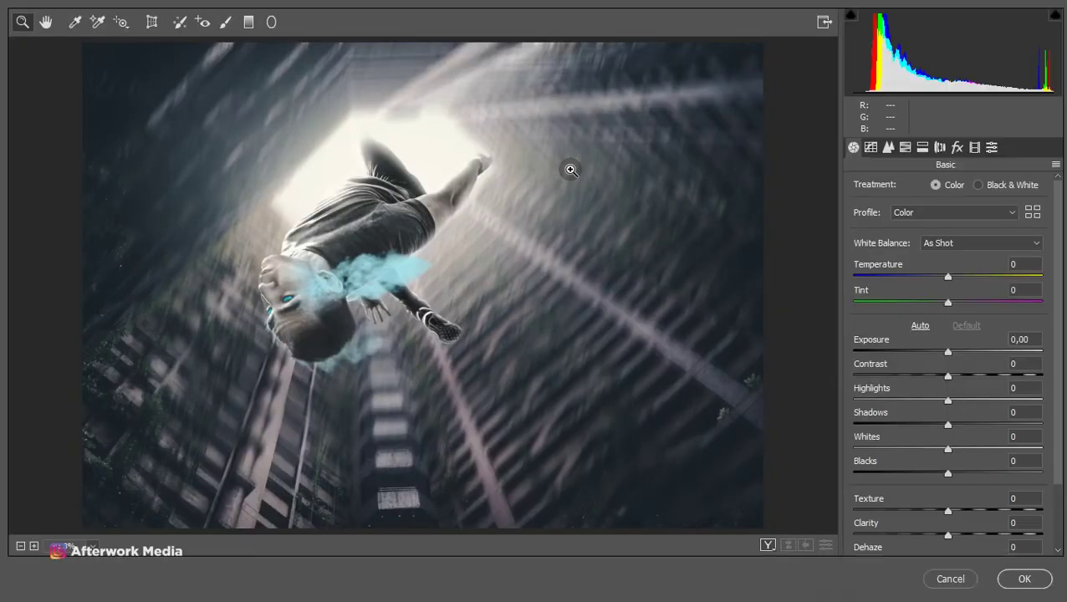
drag(948, 278, 940, 281)
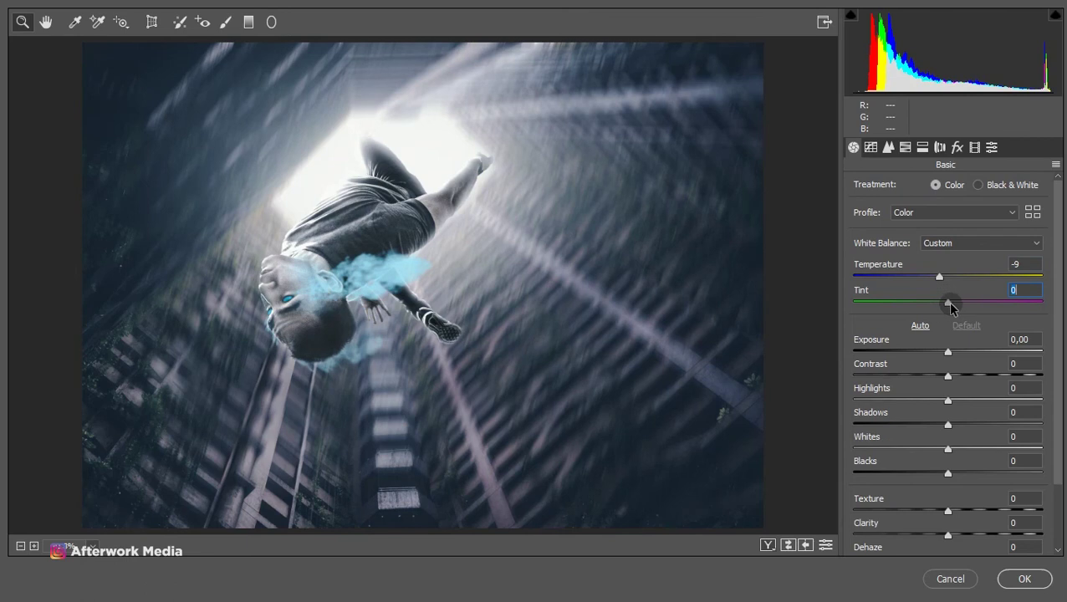
drag(958, 310, 941, 277)
mouse_move(947, 352)
mouse_down()
mouse_move(935, 352)
mouse_move(958, 377)
mouse_up()
drag(948, 449, 958, 449)
drag(947, 474, 957, 474)
drag(947, 510, 964, 510)
scroll(961, 519, down, 3)
drag(948, 459, 959, 483)
mouse_move(947, 521)
mouse_down()
mouse_move(960, 521)
mouse_move(953, 545)
mouse_up()
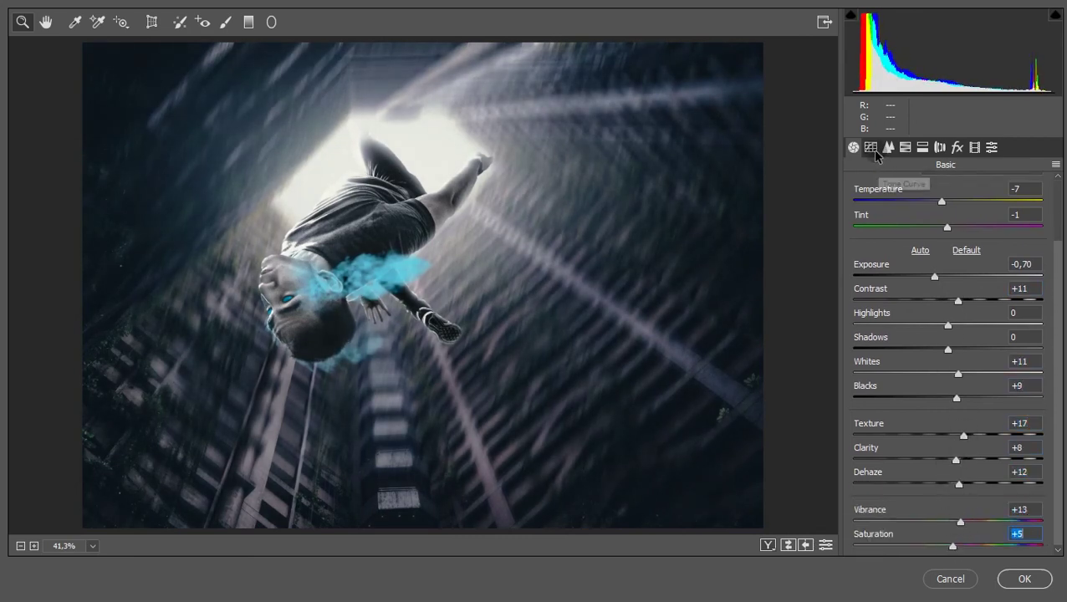
Set the Tone Curve highlights to -10 and darks to +3
click(870, 148)
drag(953, 441, 944, 441)
drag(952, 490, 958, 490)
click(953, 515)
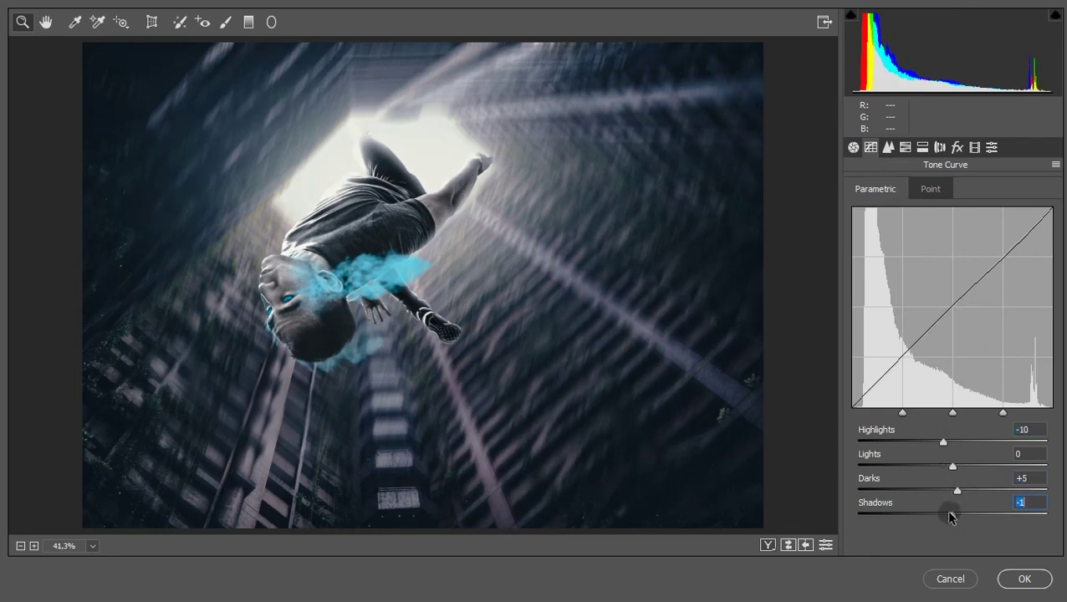
key(ctrl+alt+4)
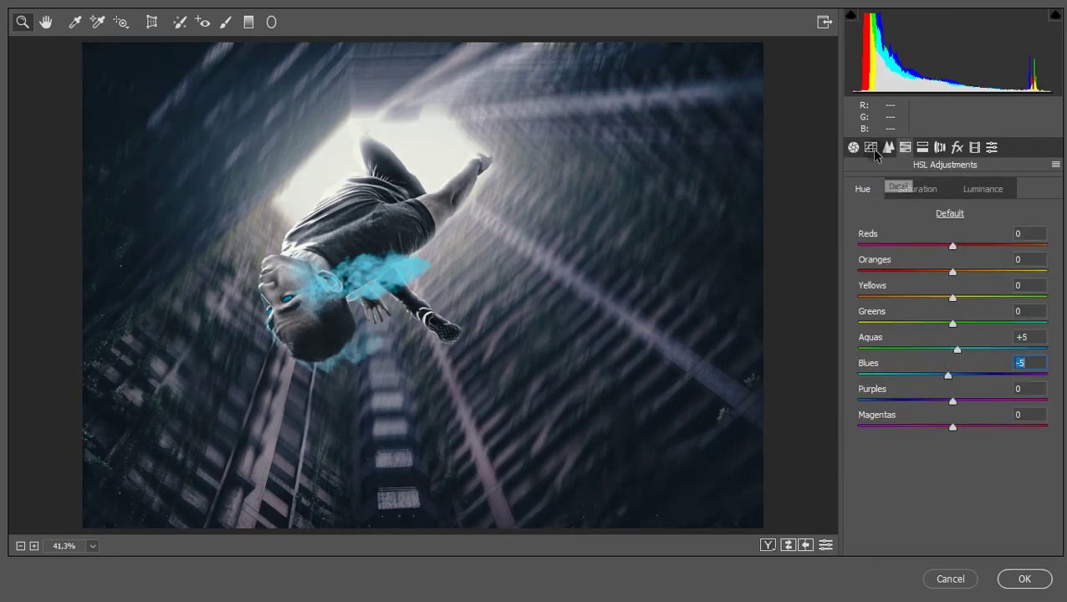
click(871, 148)
drag(952, 491, 964, 494)
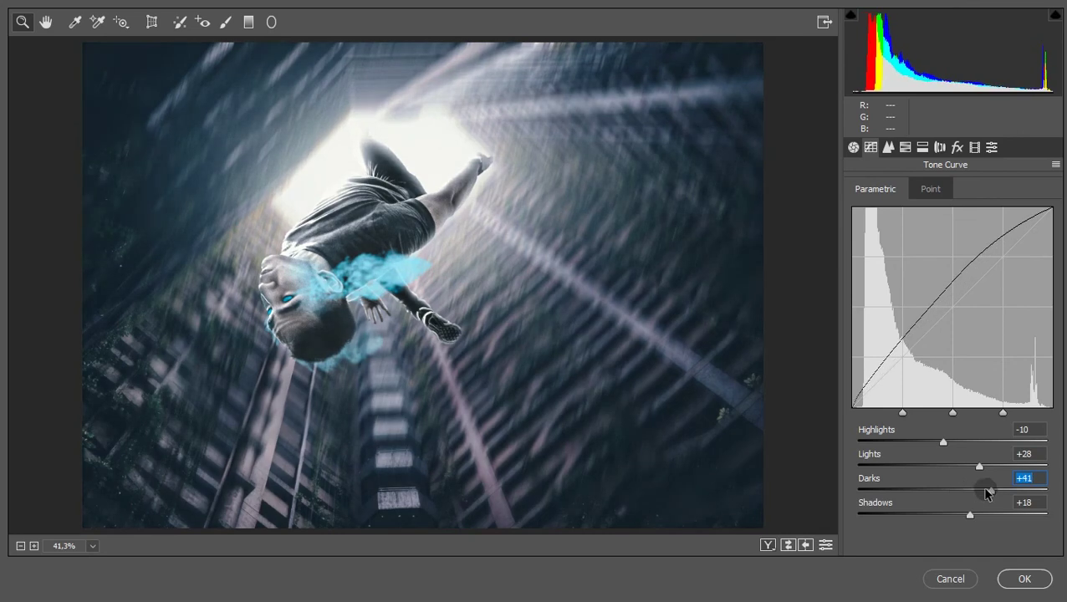
Shift Reds hue -13 and Oranges -6, boost Blues saturation +7, adjust Aquas, and apply
click(905, 147)
drag(944, 249, 940, 247)
drag(952, 272, 946, 272)
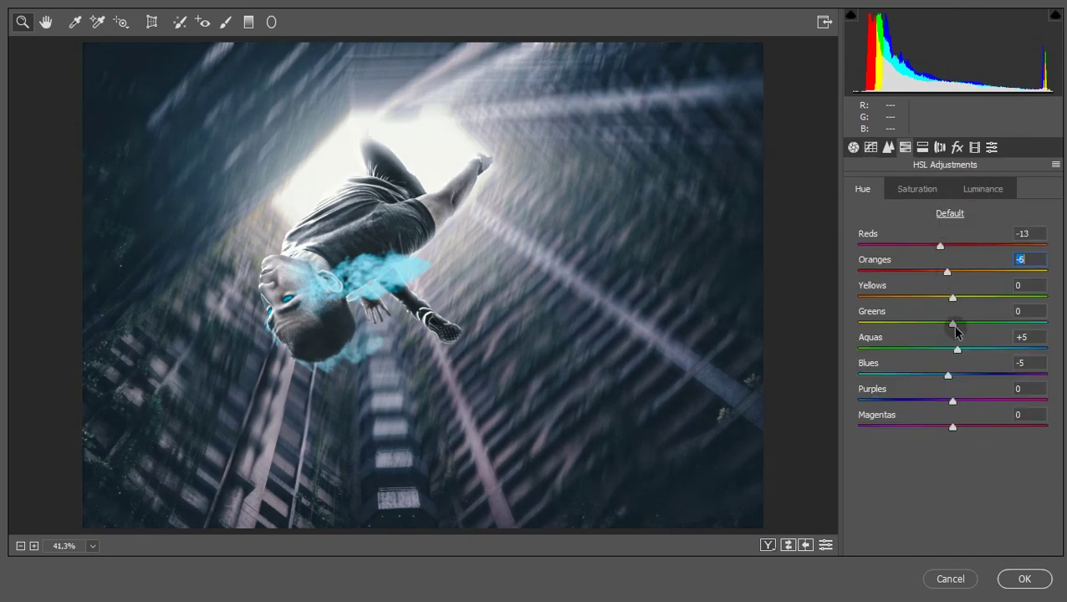
click(952, 399)
click(917, 189)
drag(952, 375, 959, 375)
click(952, 349)
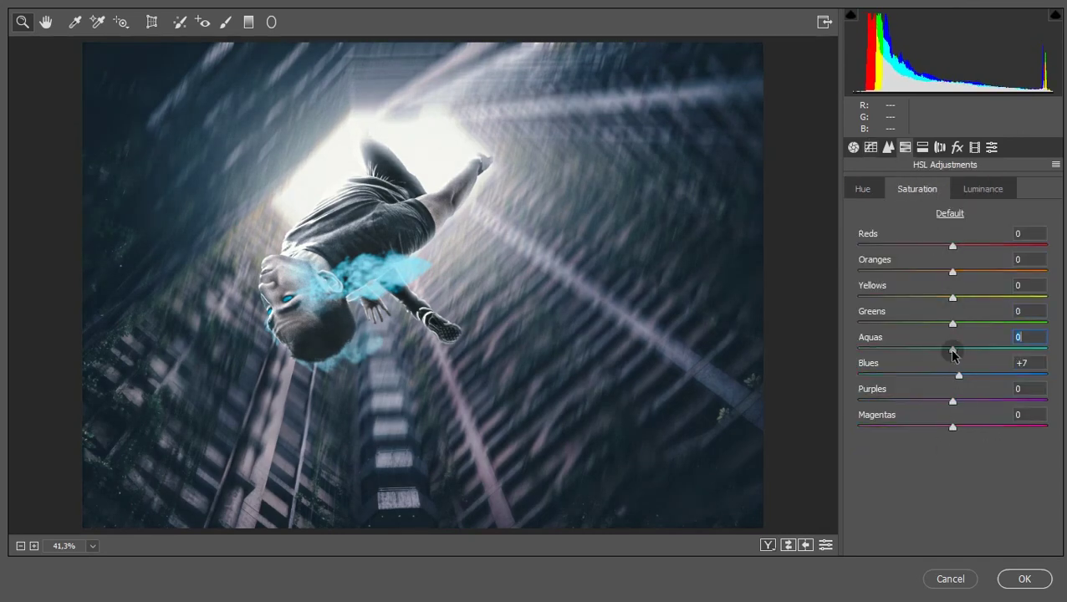
click(1012, 579)
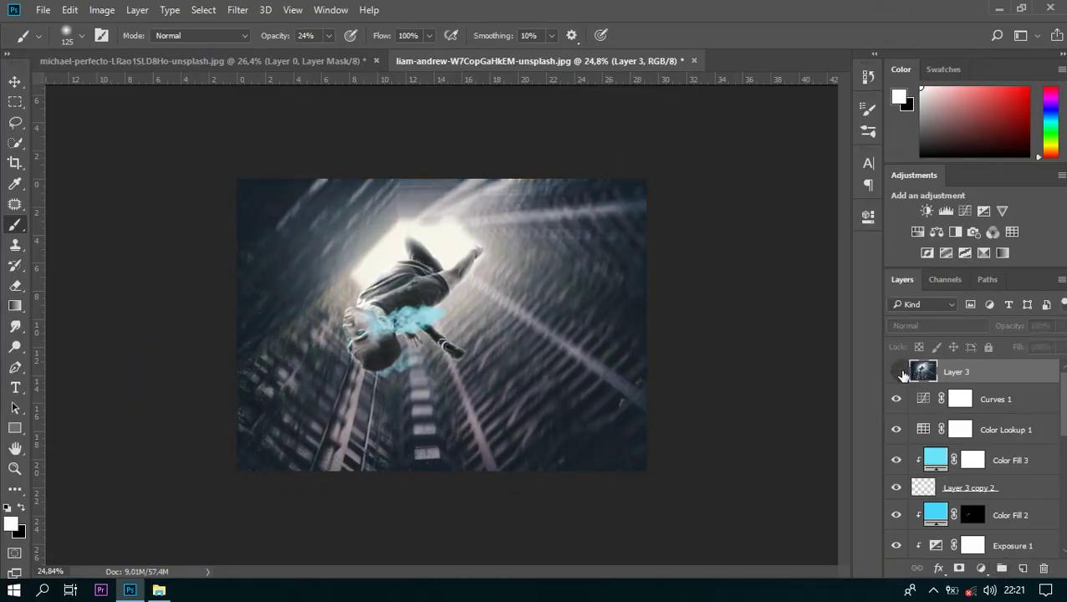
key(ctrl+0)
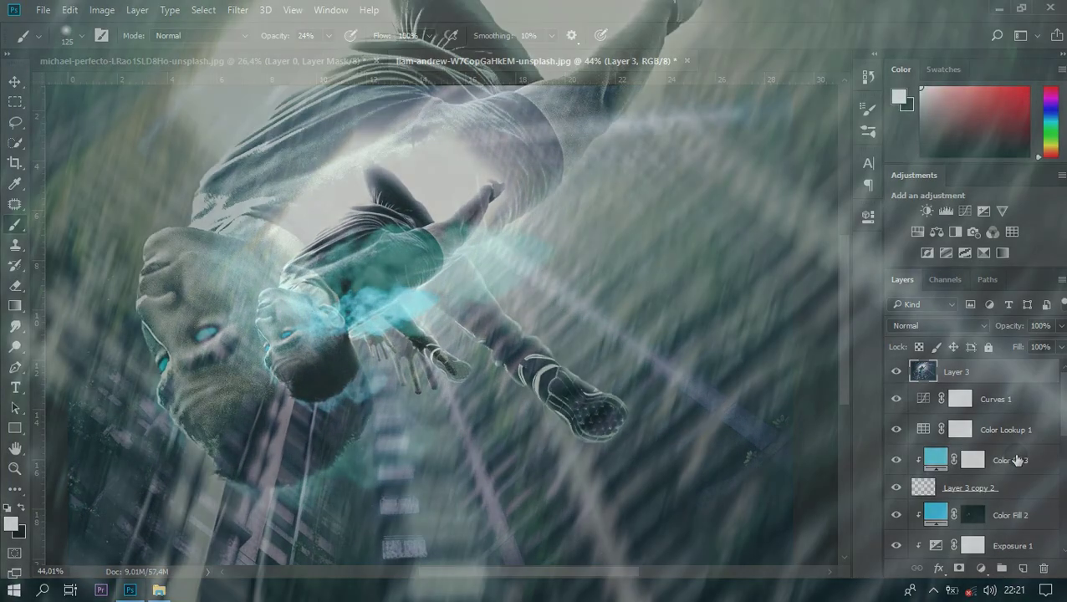